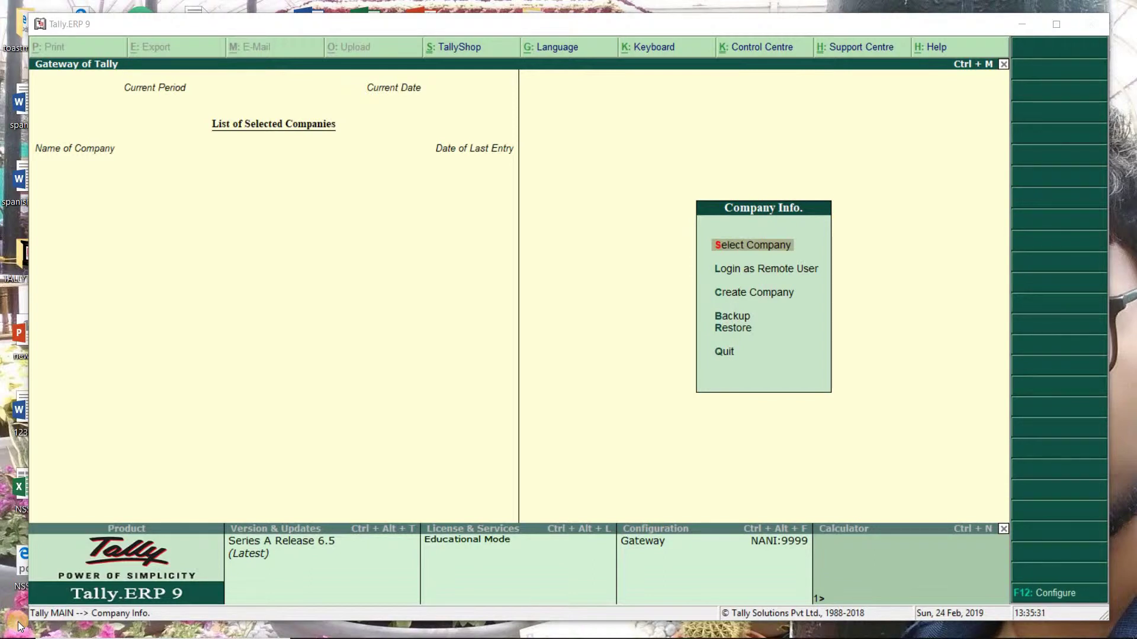
# Step: Switch to the Word document Doc1, review the balance sheet's liabilities and assets, and return to Tally.ERP 9
pyautogui.moveTo(17, 635)
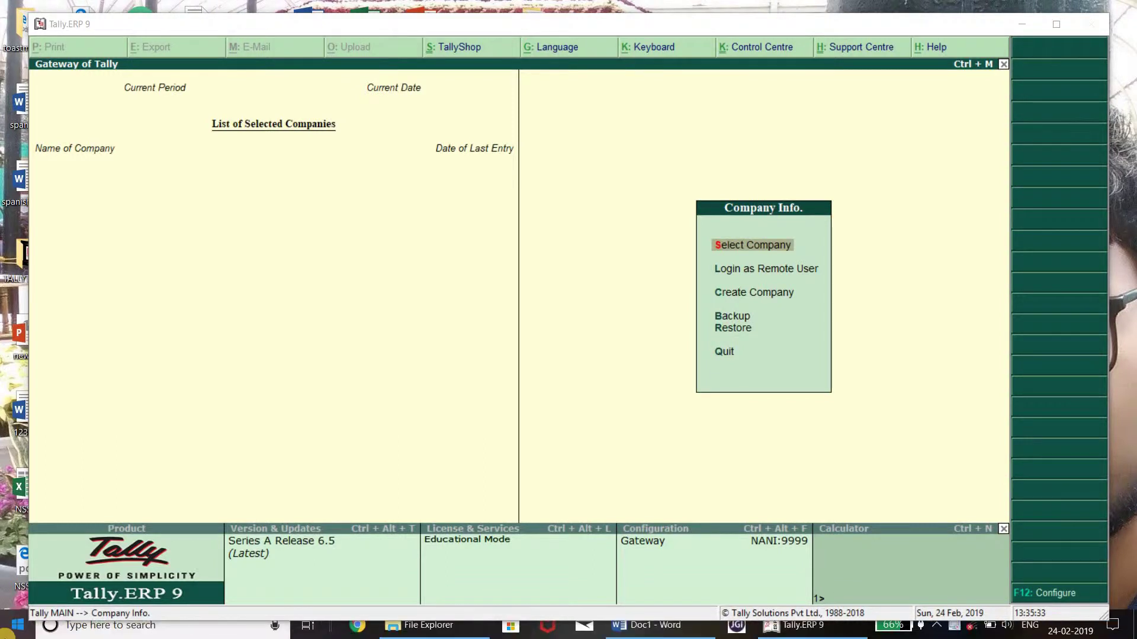
pyautogui.click(632, 634)
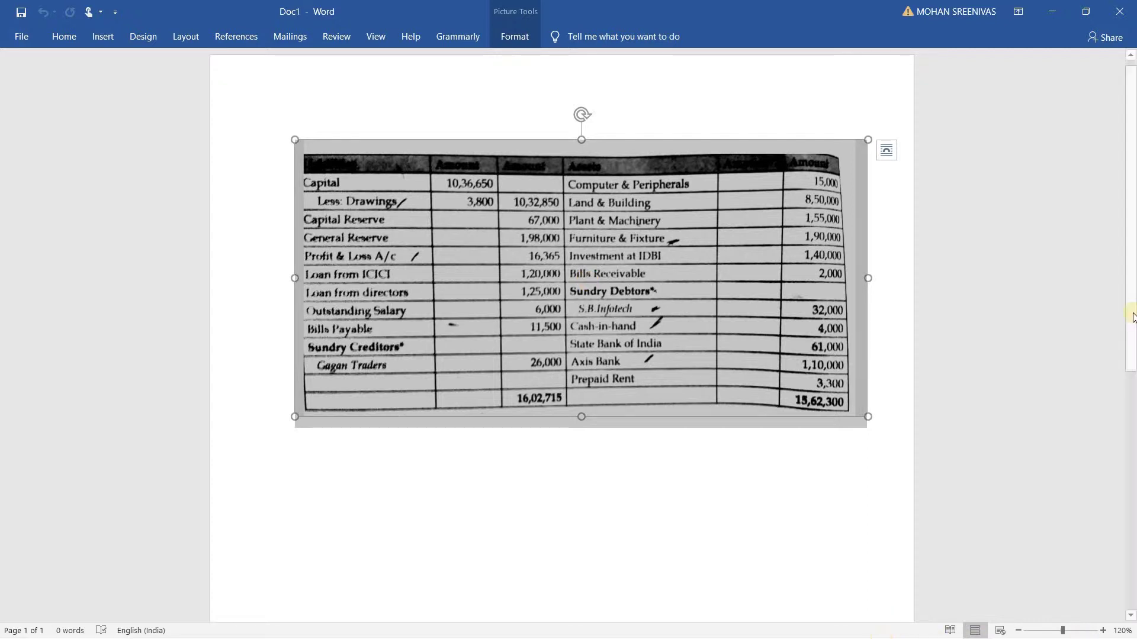
pyautogui.click(868, 439)
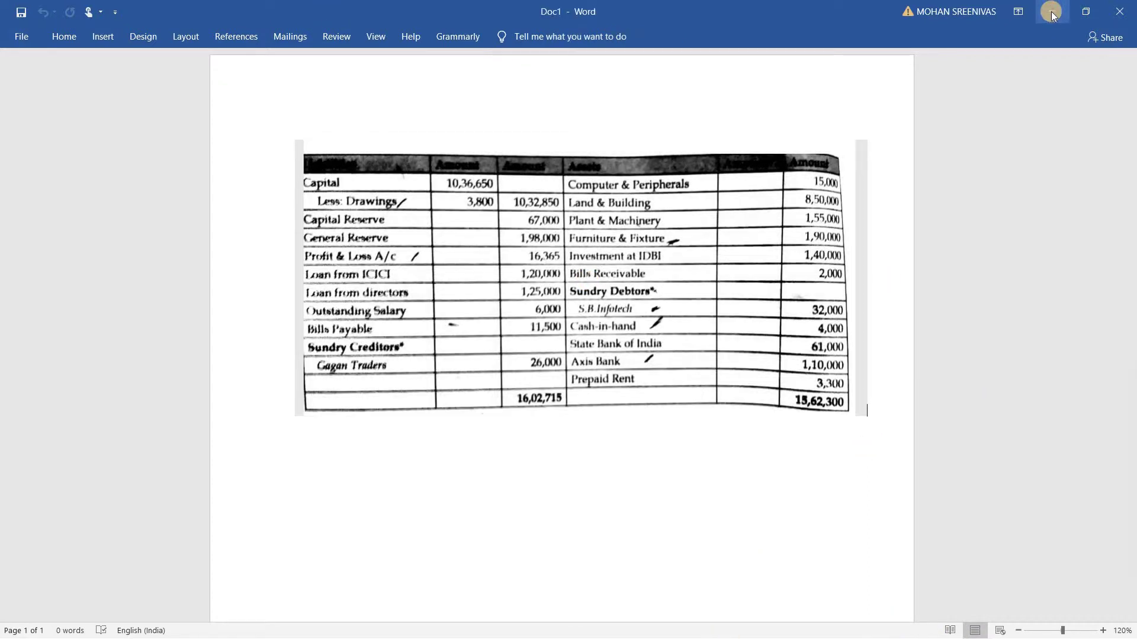
pyautogui.click(1051, 12)
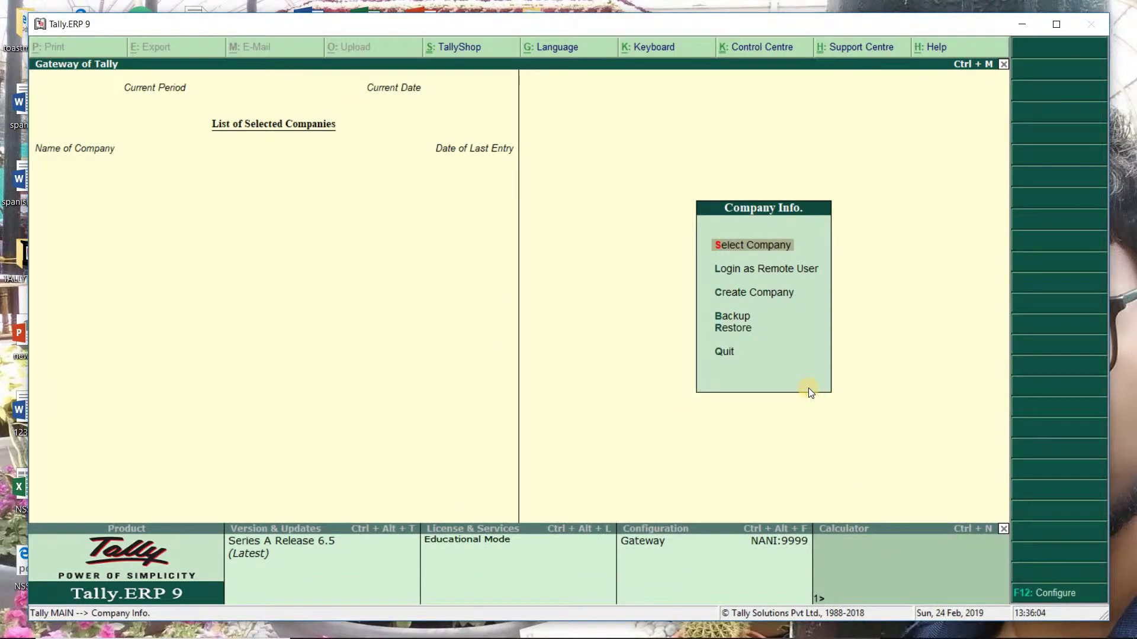
# Step: Create a new company under the owner's first name, keeping the default mailing, financial year and currency details
pyautogui.write('c')
pyautogui.write('Mohan')
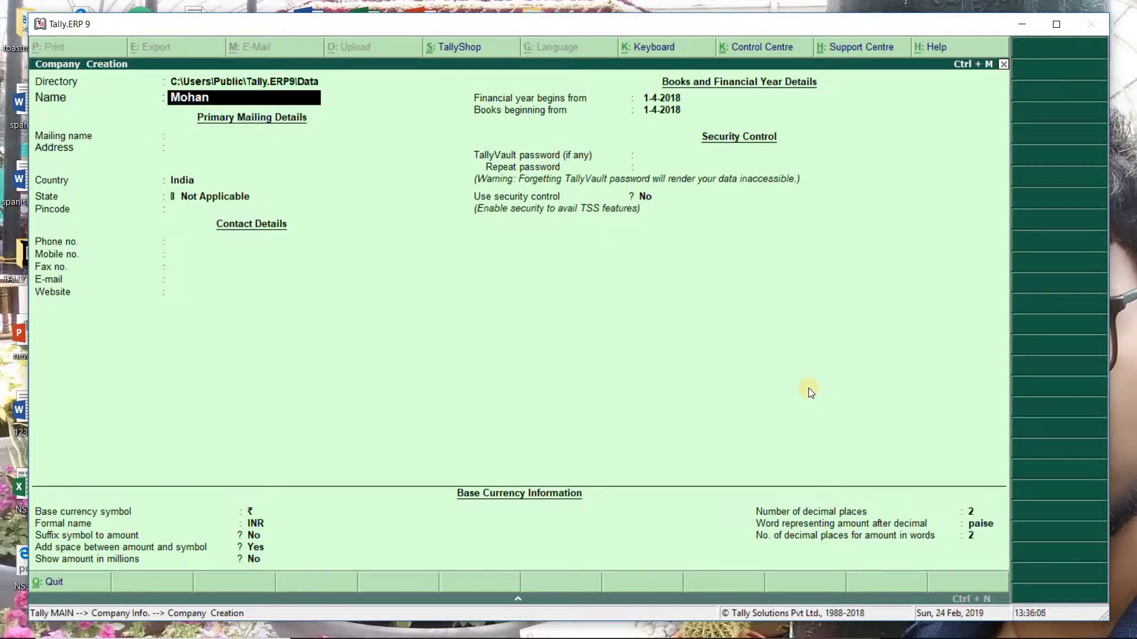
pyautogui.press('Return')
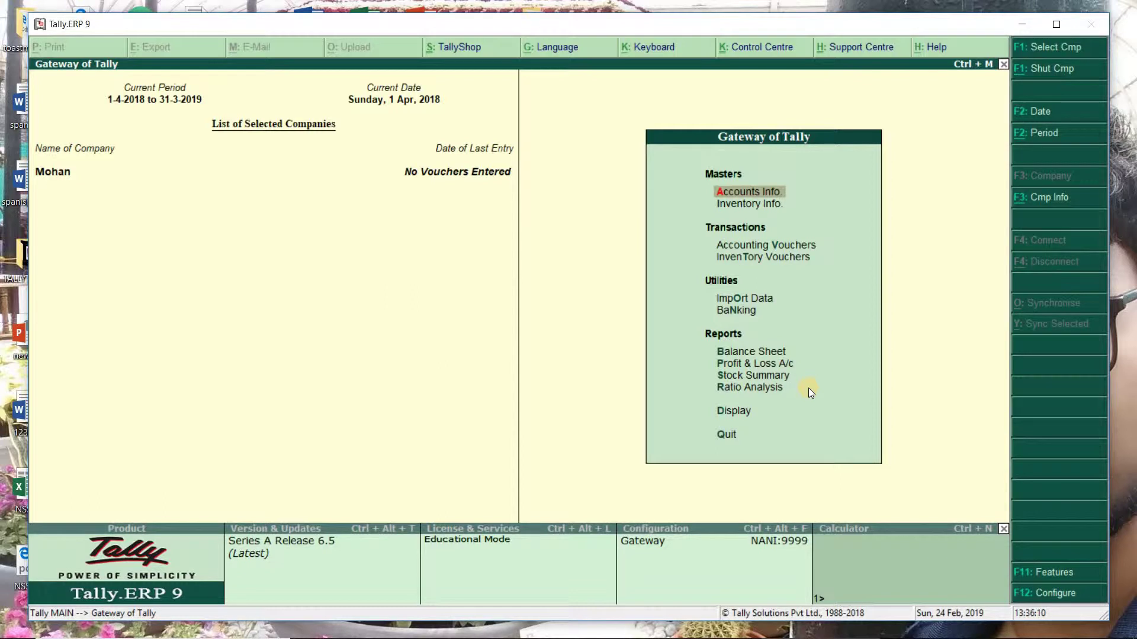
# Step: Open multiple ledger creation for the new company with All Items as the group
pyautogui.press('Return')
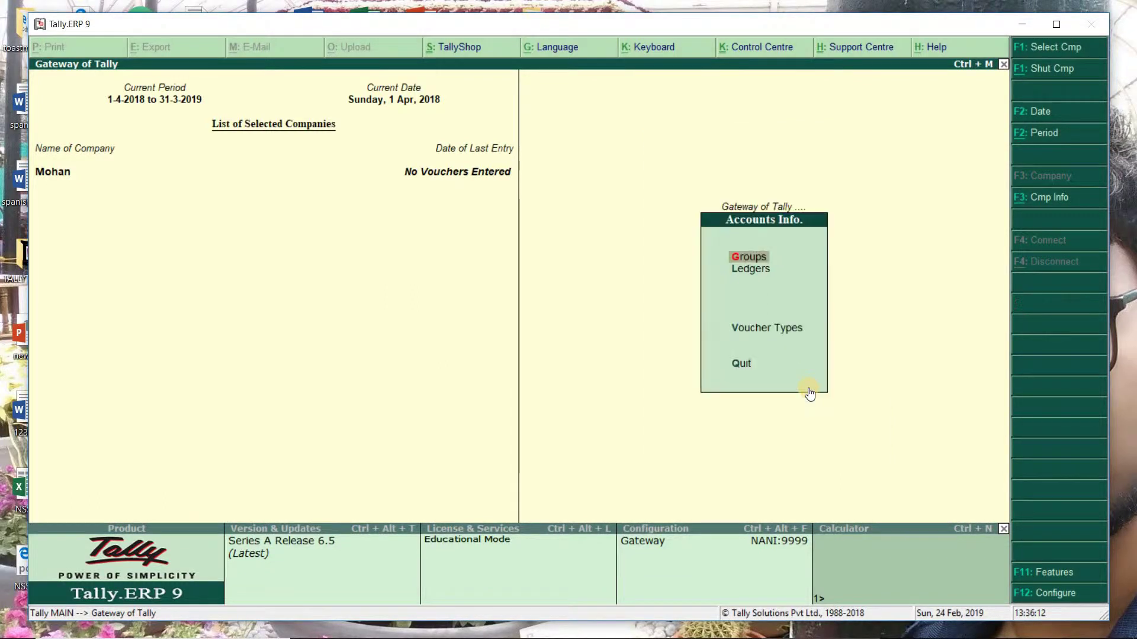
pyautogui.press('l')
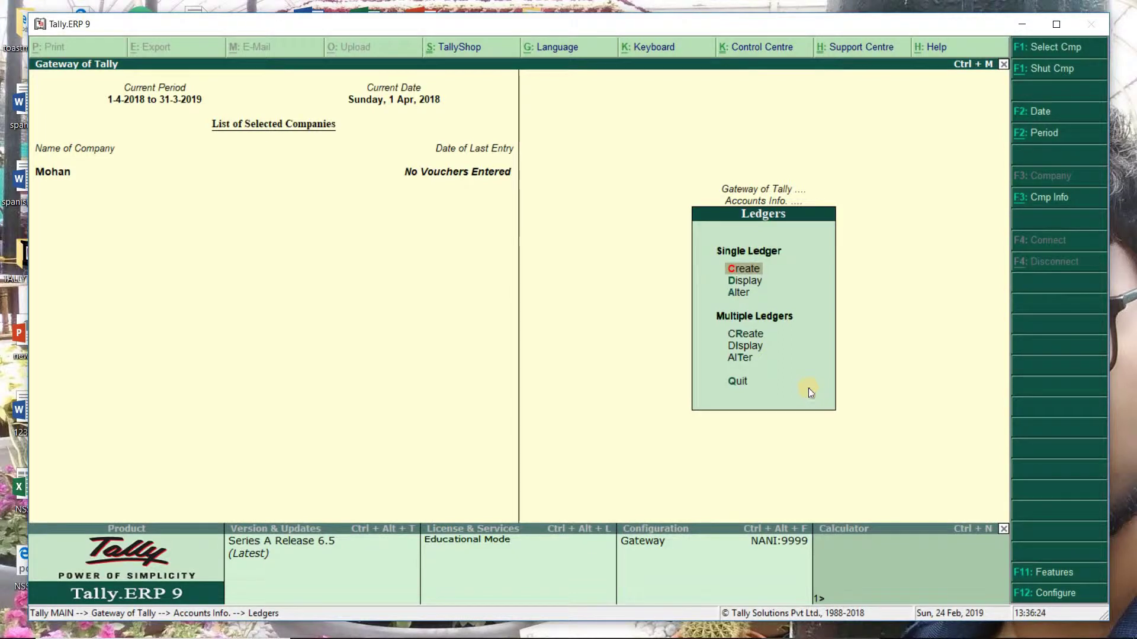
pyautogui.press('r')
pyautogui.press('Return')
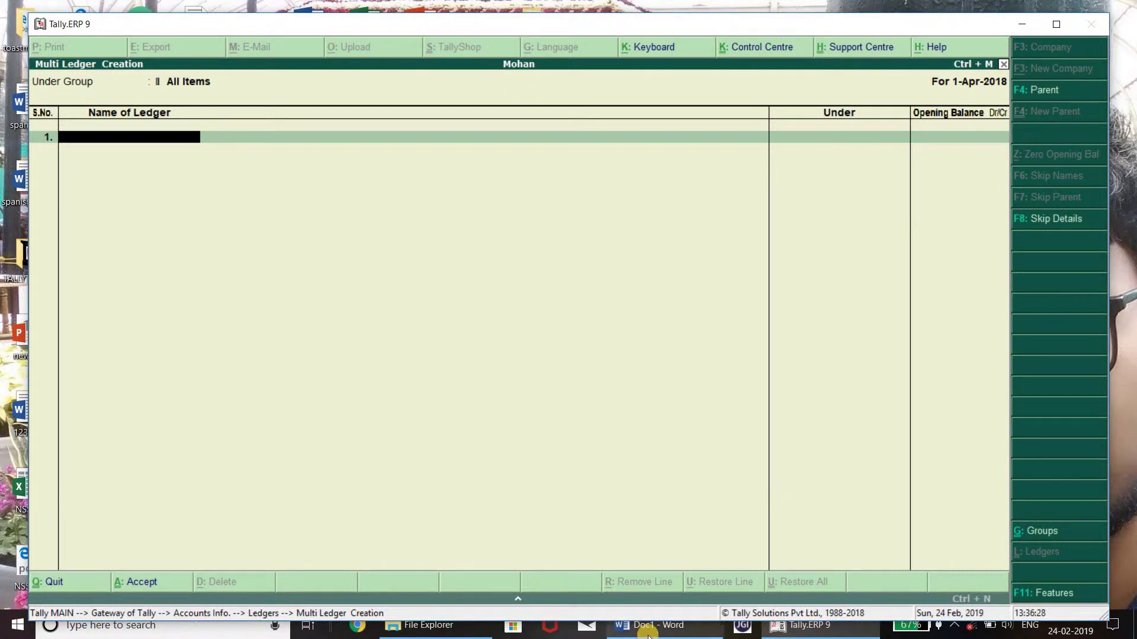
# Step: Check the capital entry in the Word balance sheet and add the first ledger in the owner's first name under Capital Account
pyautogui.click(643, 626)
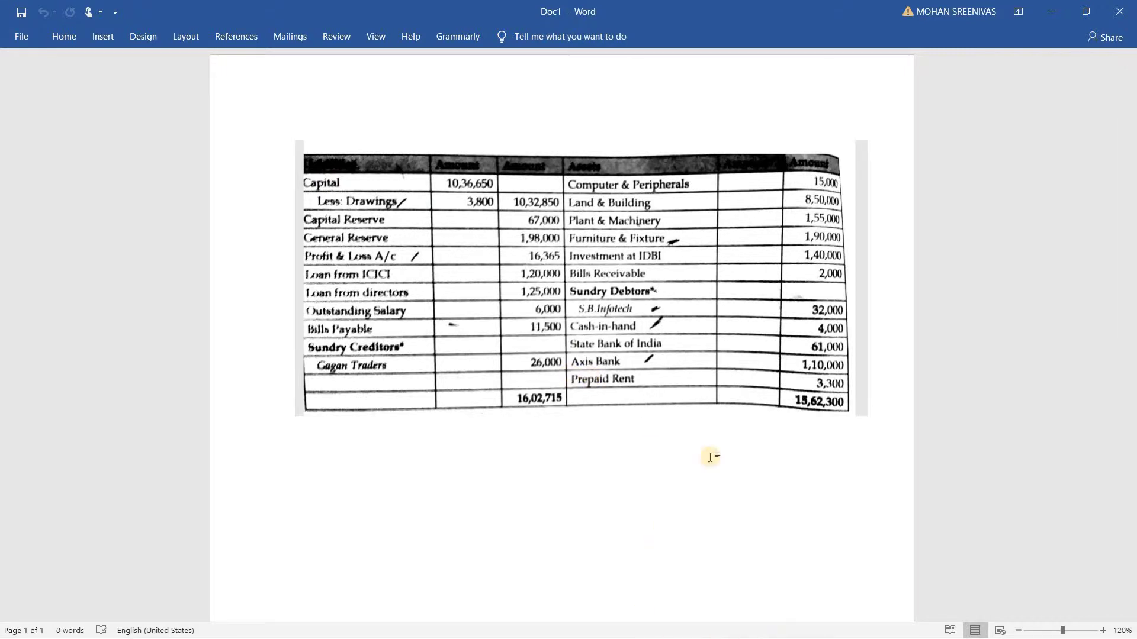
pyautogui.click(1048, 13)
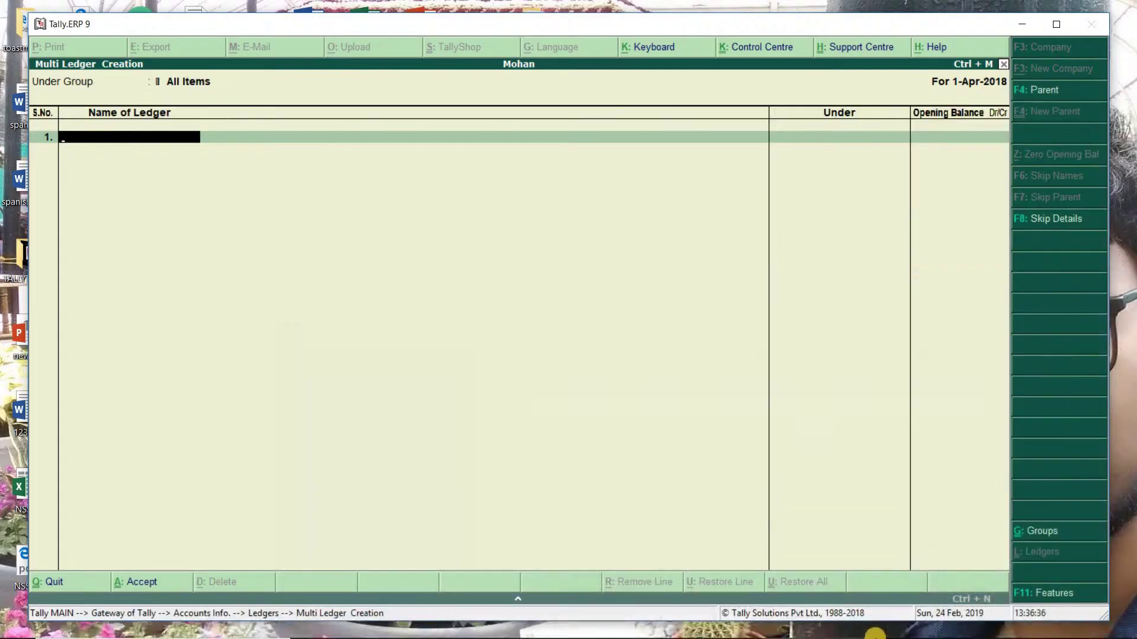
pyautogui.write('Cpita')
pyautogui.press('BackSpace')
pyautogui.press('BackSpace')
pyautogui.press('BackSpace')
pyautogui.press('BackSpace')
pyautogui.press('BackSpace')
pyautogui.write('Mohan')
pyautogui.press('Return')
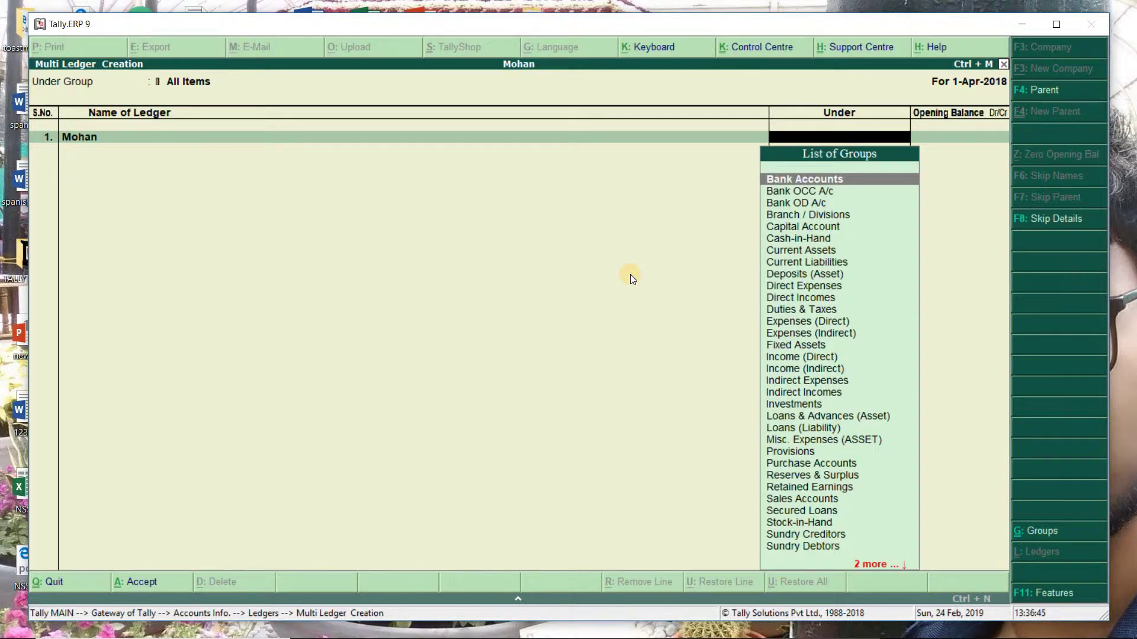
pyautogui.write('c')
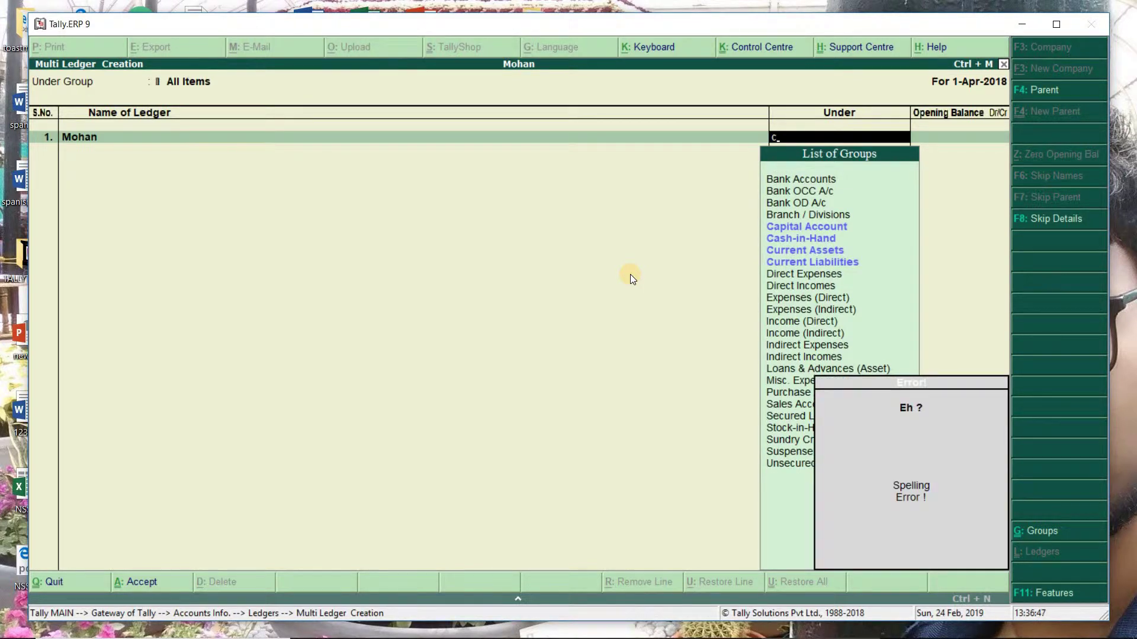
pyautogui.write('a')
pyautogui.press('Return')
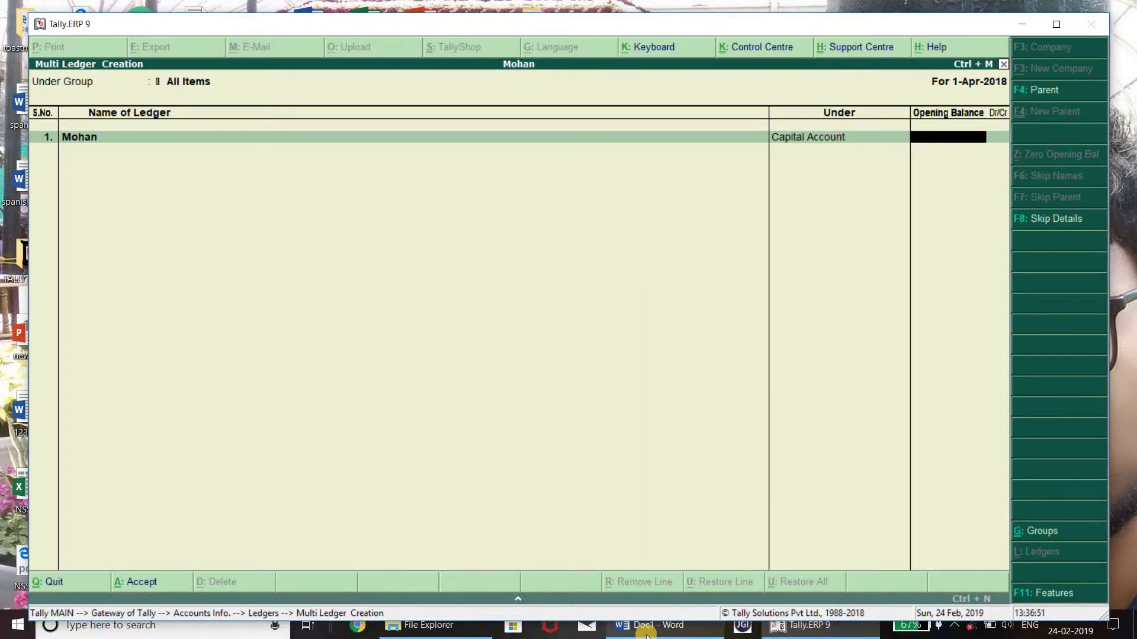
# Step: Look up the capital amount in the Word balance sheet and enter 10,36,650 Cr as the capital ledger's opening balance
pyautogui.click(647, 630)
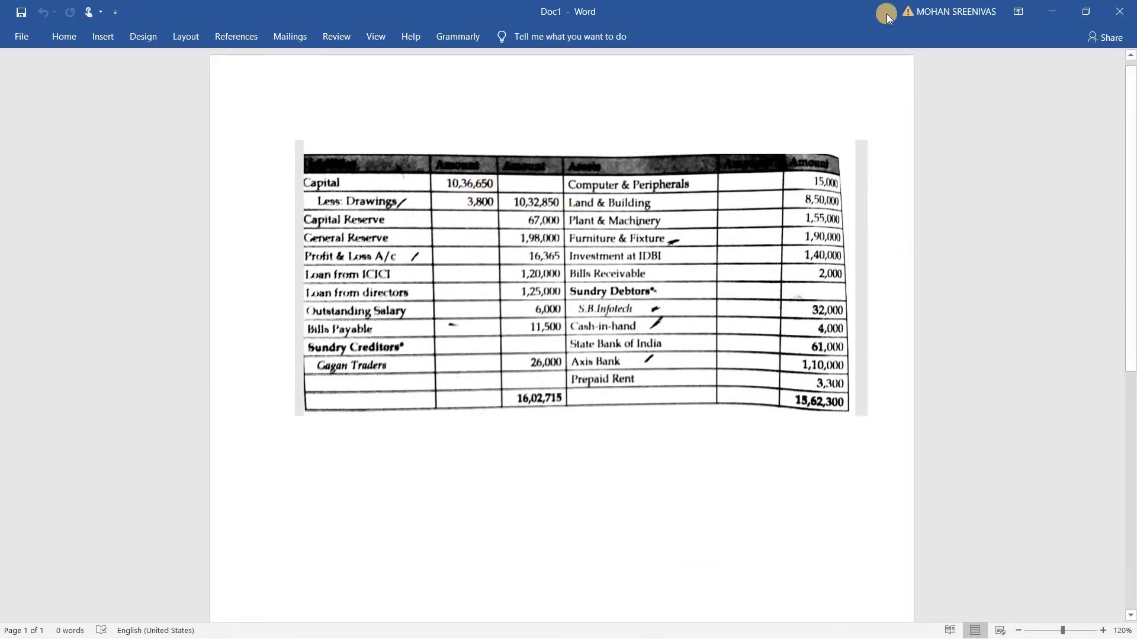
pyautogui.click(1052, 11)
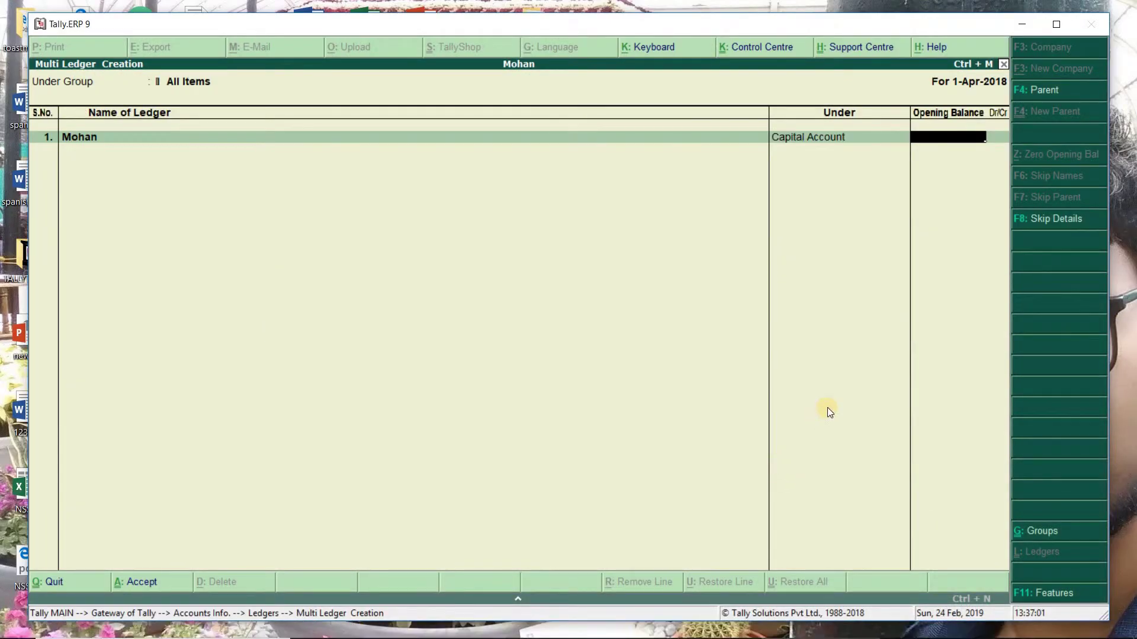
pyautogui.write('1')
pyautogui.write('0,36,65')
pyautogui.write('0')
pyautogui.press('Return')
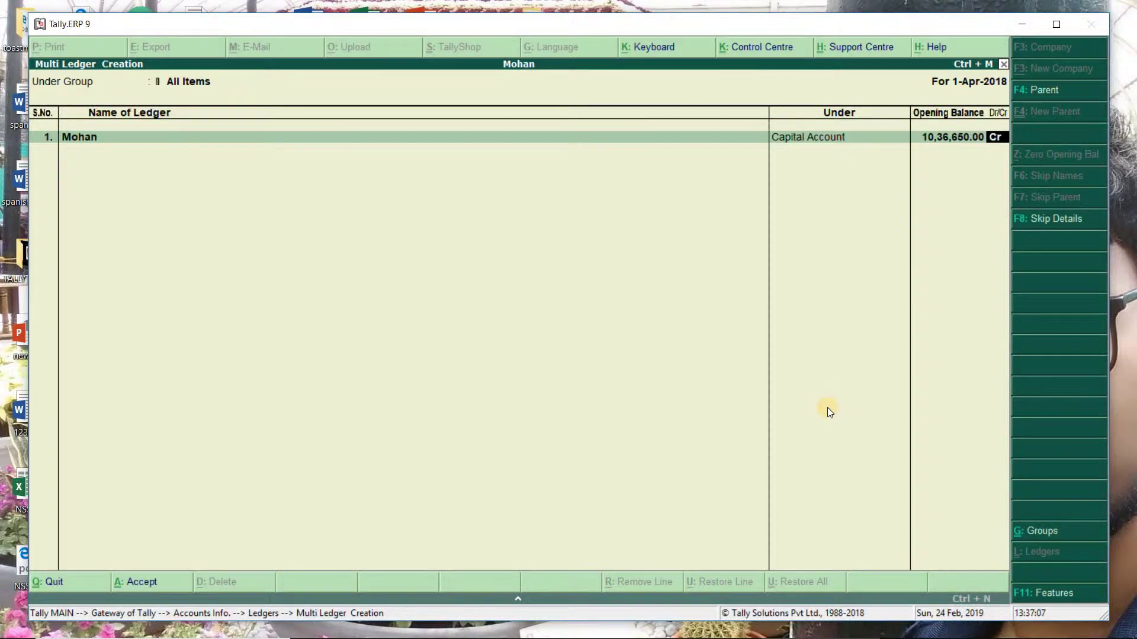
pyautogui.press('Return')
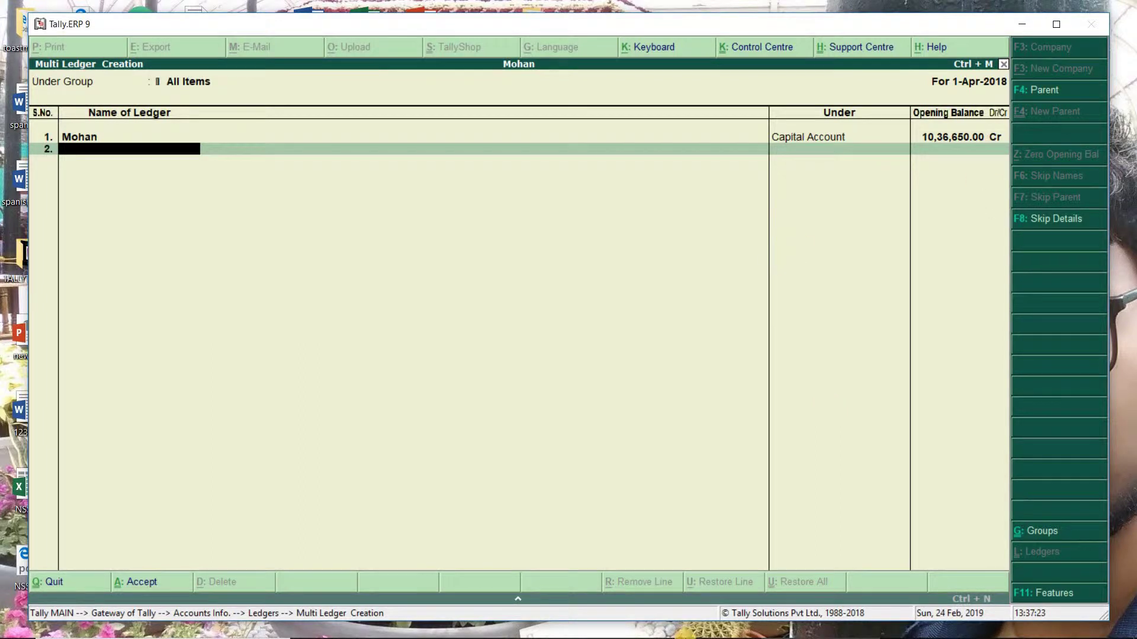
# Step: Consult the Word balance sheet for the next item and add a Drawings ledger under Capital Account
pyautogui.moveTo(692, 635)
pyautogui.click(654, 626)
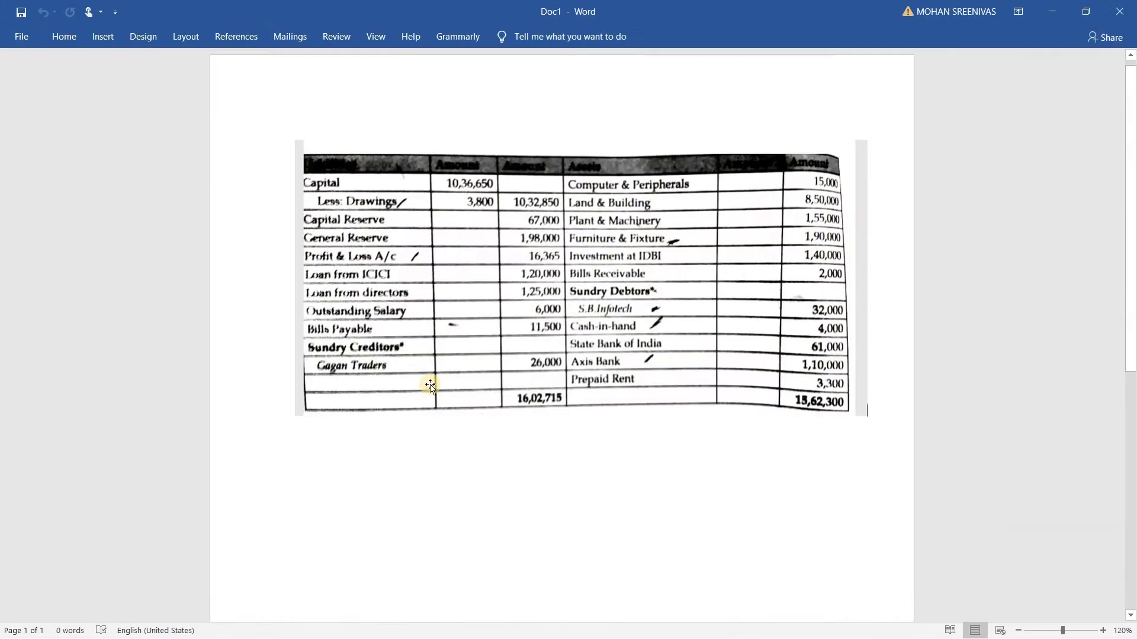
pyautogui.click(1052, 11)
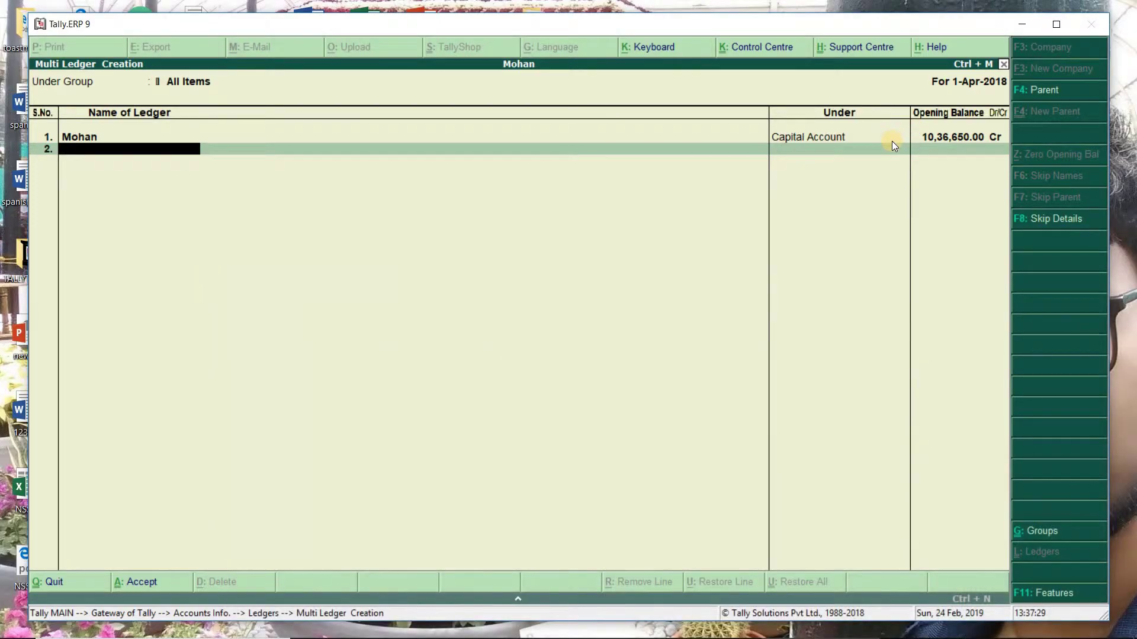
pyautogui.write('Drawings')
pyautogui.press('Return')
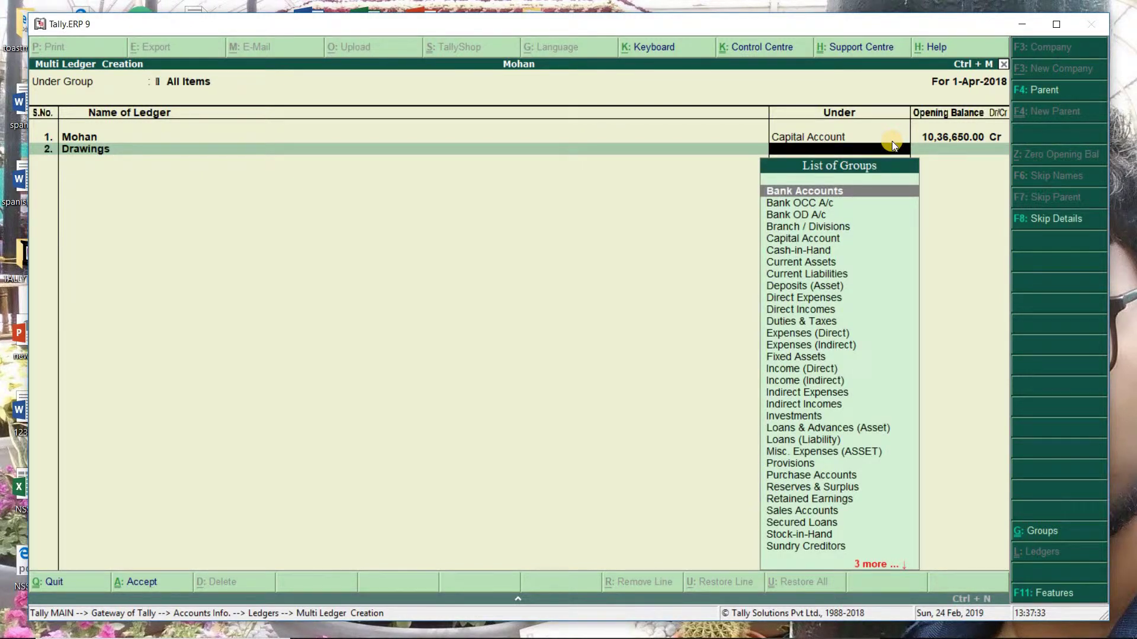
pyautogui.write('Cap')
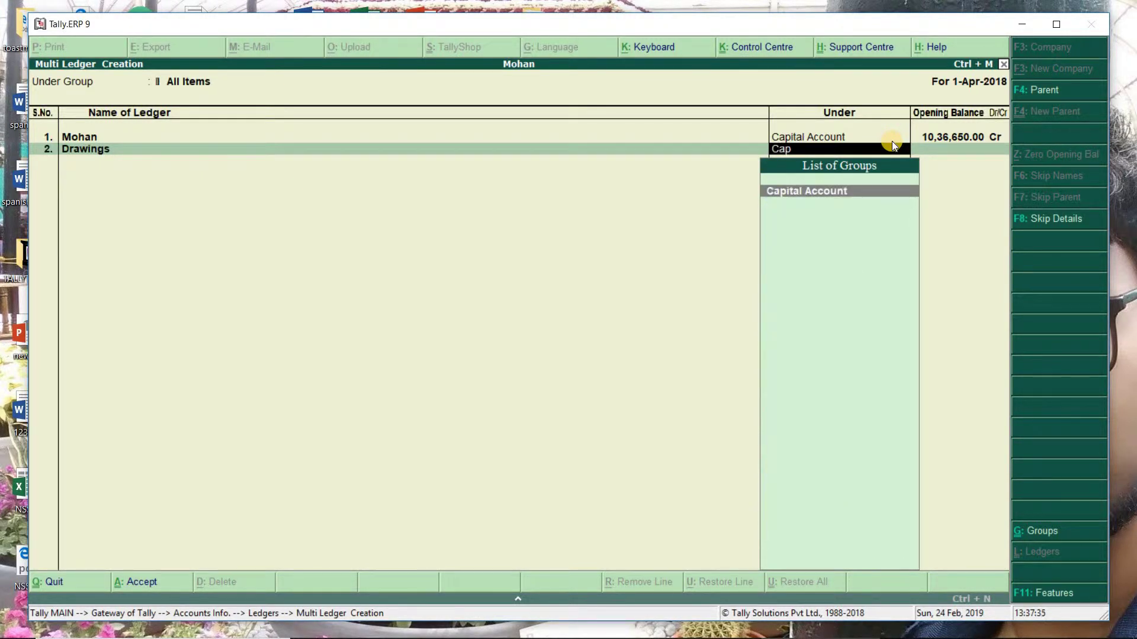
pyautogui.press('Return')
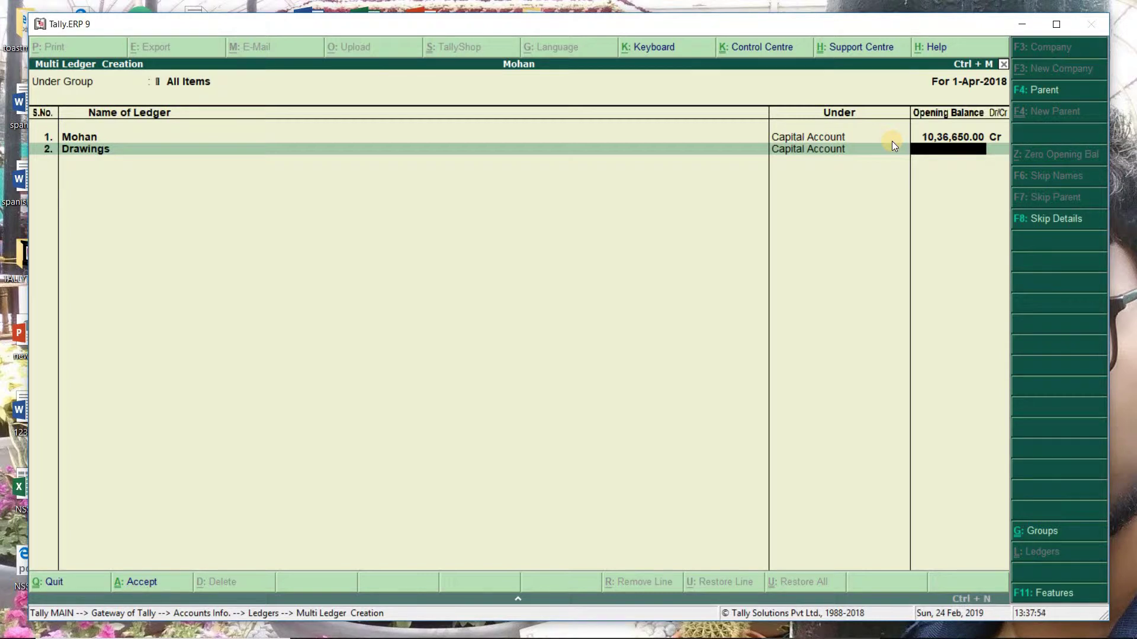
# Step: Set the Drawings ledger's opening balance to 3,800 Dr
pyautogui.moveTo(723, 633)
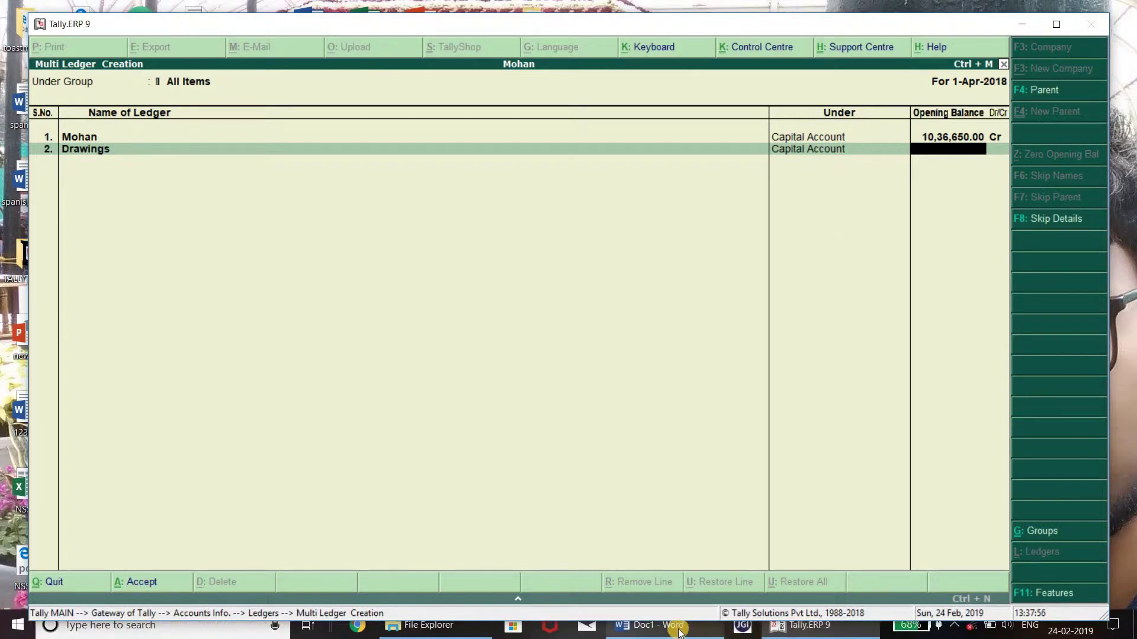
pyautogui.moveTo(678, 632)
pyautogui.moveTo(678, 533)
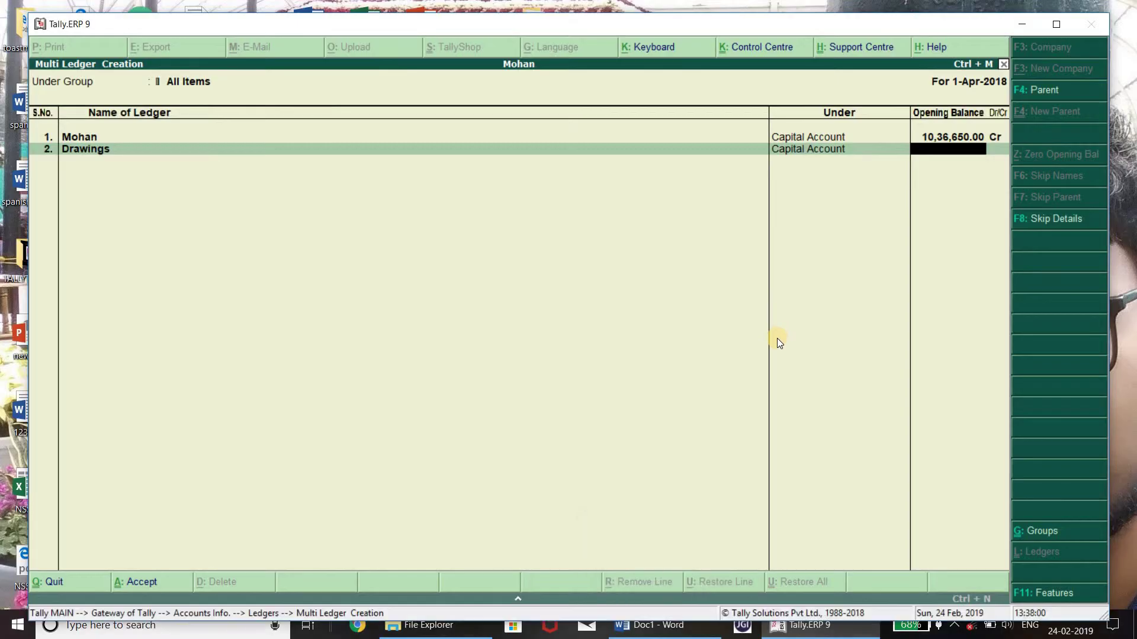
pyautogui.write('3800')
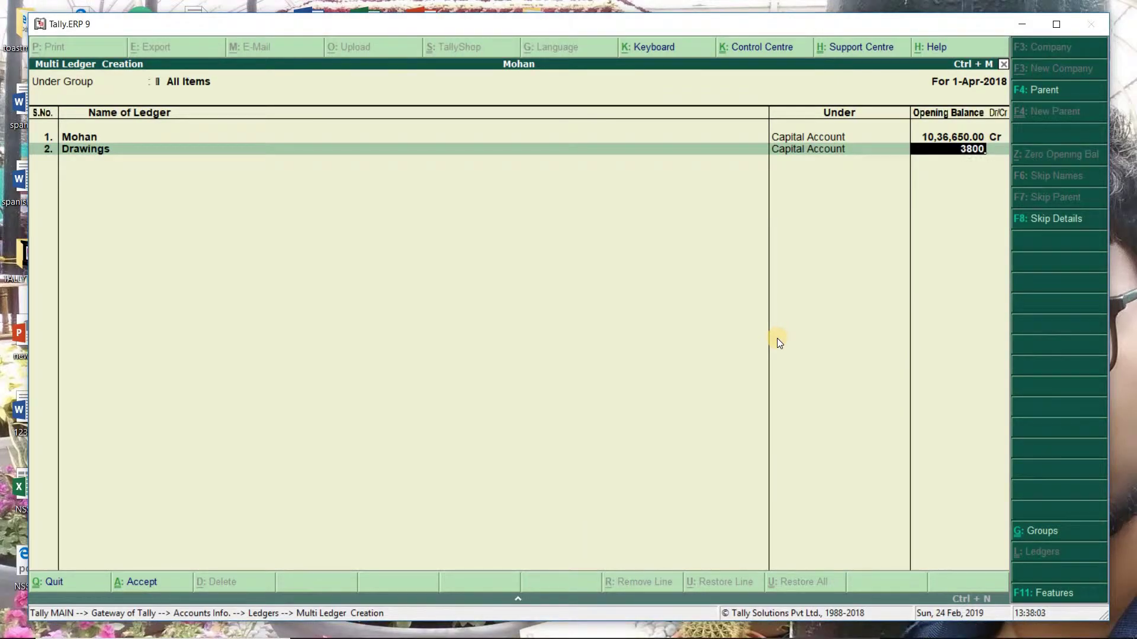
pyautogui.press('Return')
pyautogui.write('dr')
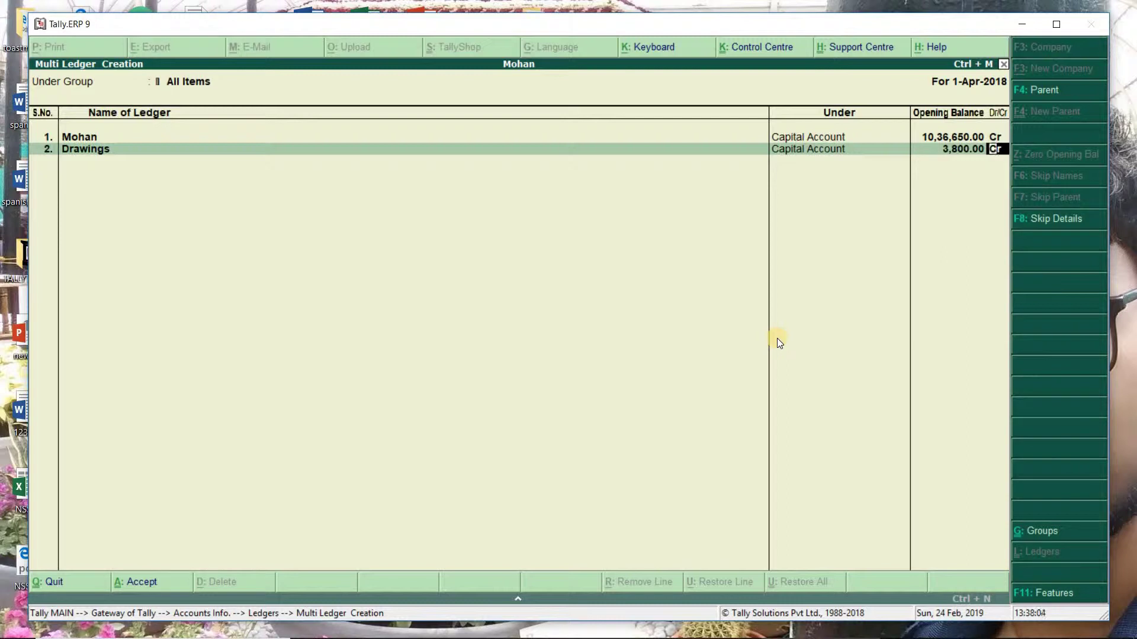
pyautogui.press('Return')
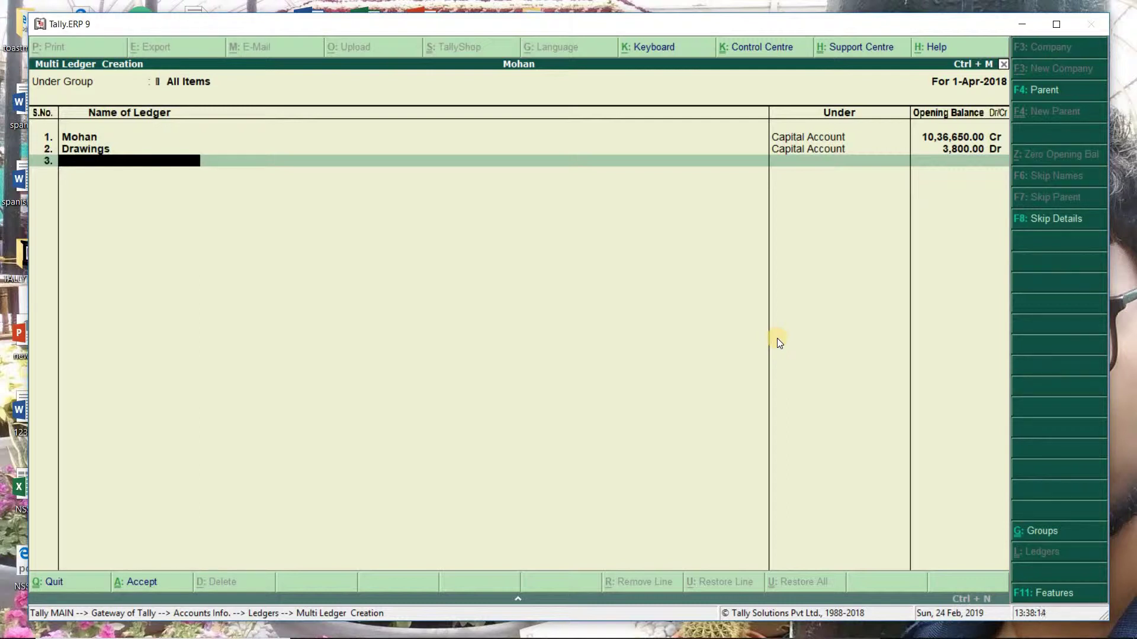
# Step: Consult the Word balance sheet for the next item and add a Capital Reserve ledger under Reserves & Surplus
pyautogui.moveTo(833, 627)
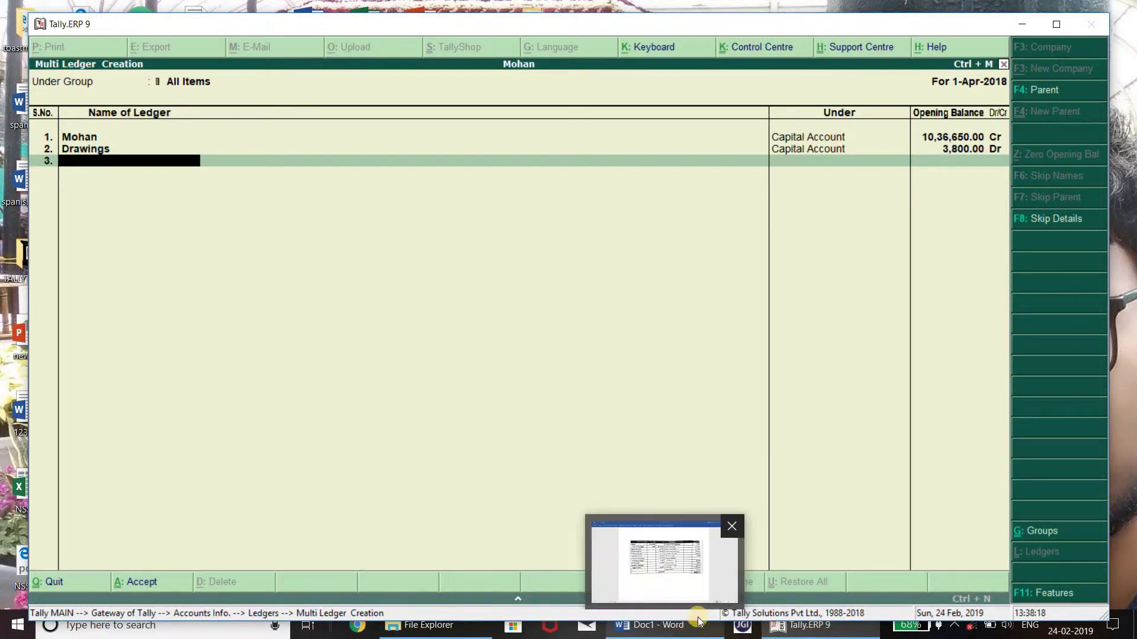
pyautogui.click(700, 597)
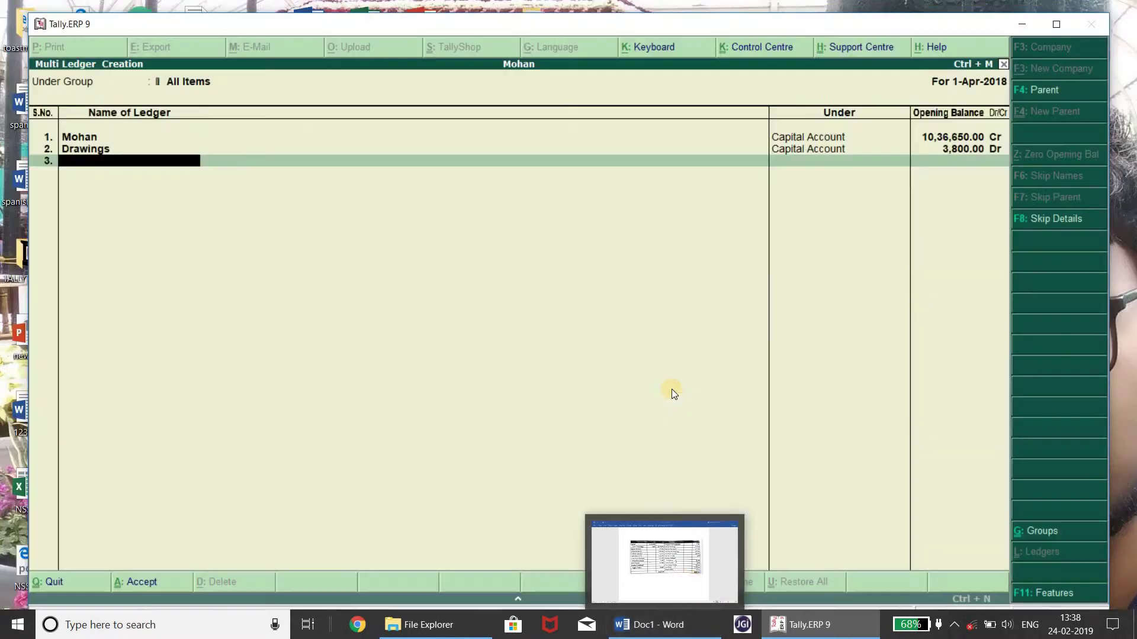
pyautogui.write('Capit')
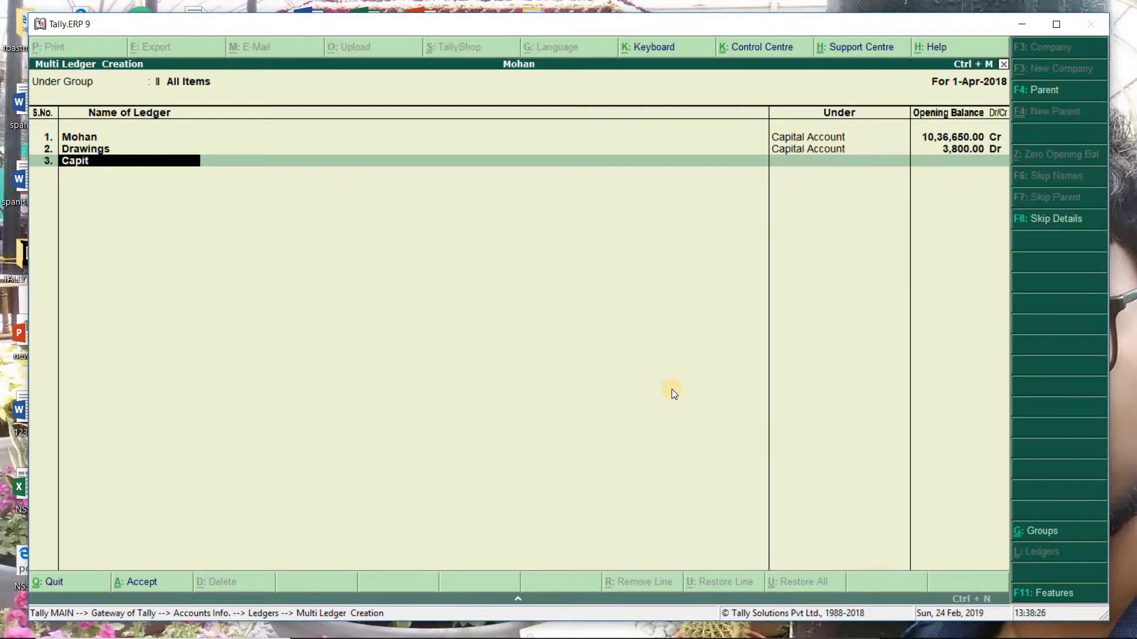
pyautogui.write('al Reserve')
pyautogui.press('Return')
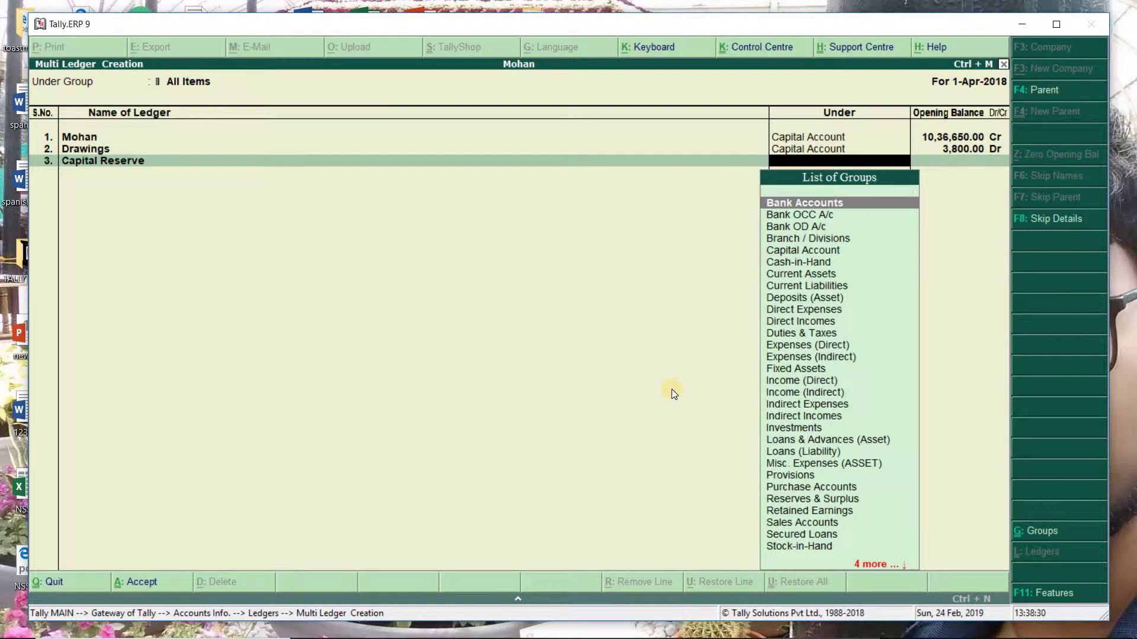
pyautogui.write('Rese')
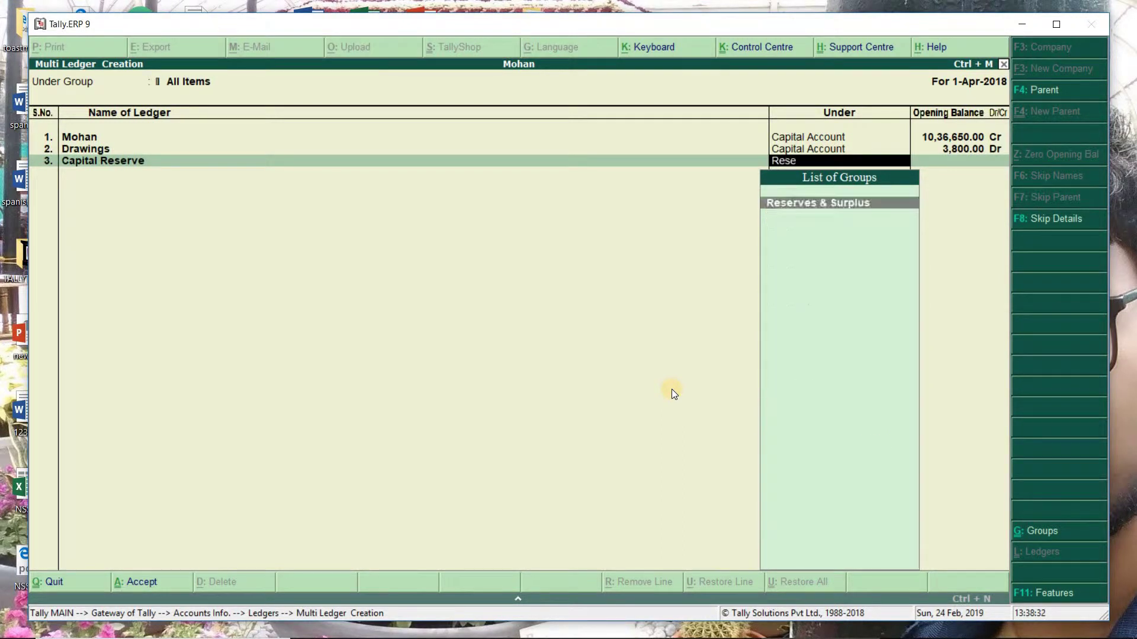
pyautogui.press('Return')
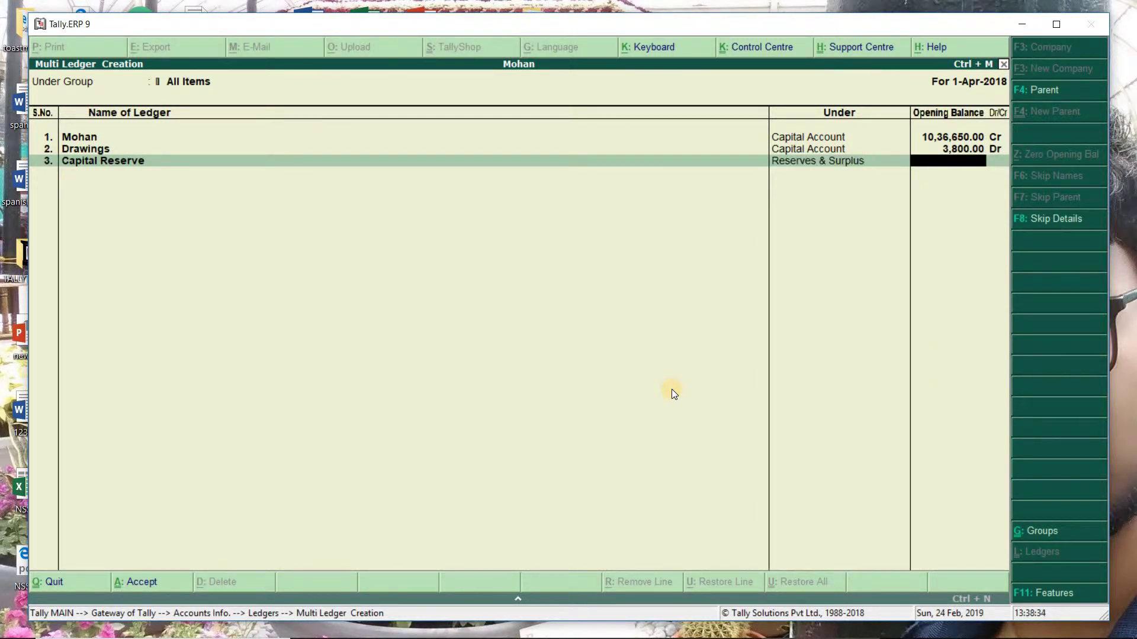
# Step: Look up the capital reserve amount in the Word balance sheet and set the ledger's opening balance to 67,000 Cr
pyautogui.moveTo(577, 636)
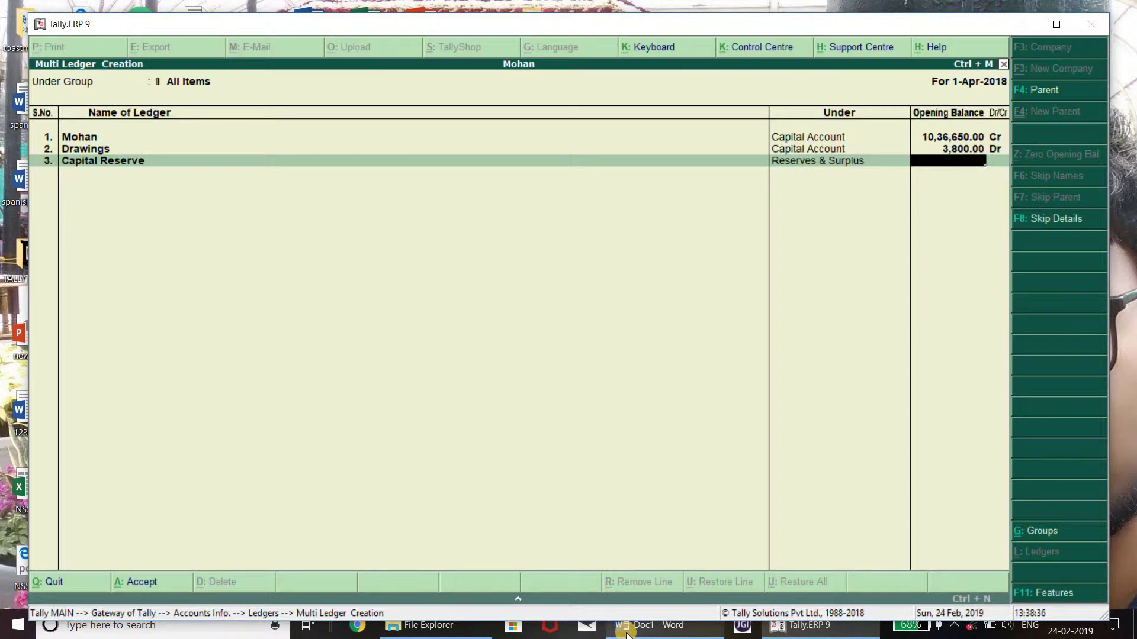
pyautogui.moveTo(626, 634)
pyautogui.click(648, 588)
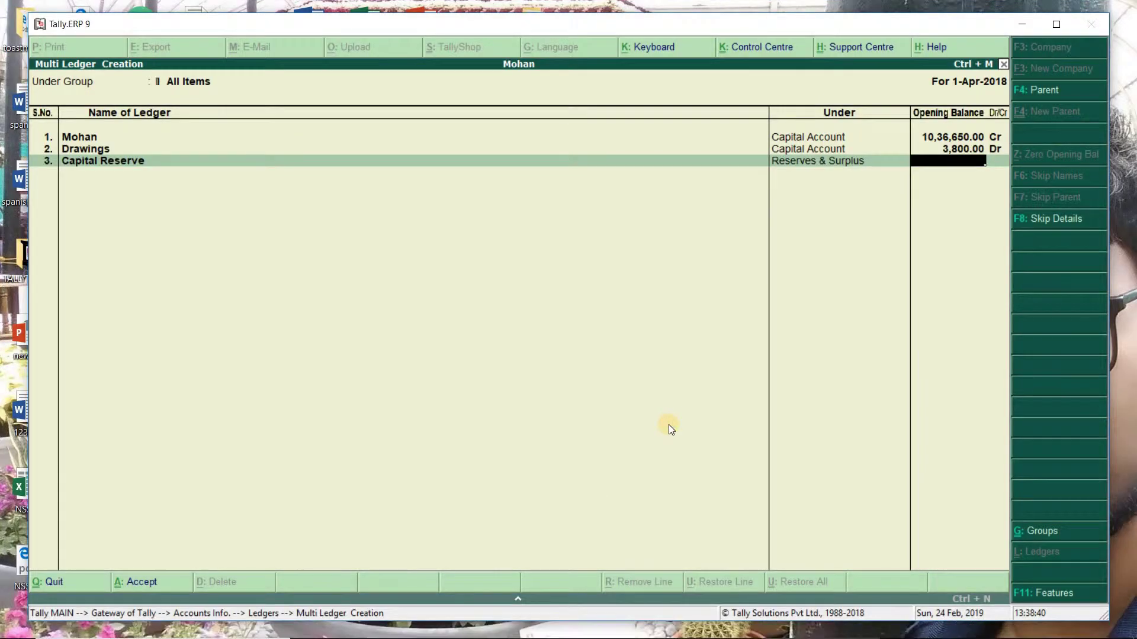
pyautogui.write('67000')
pyautogui.press('Return')
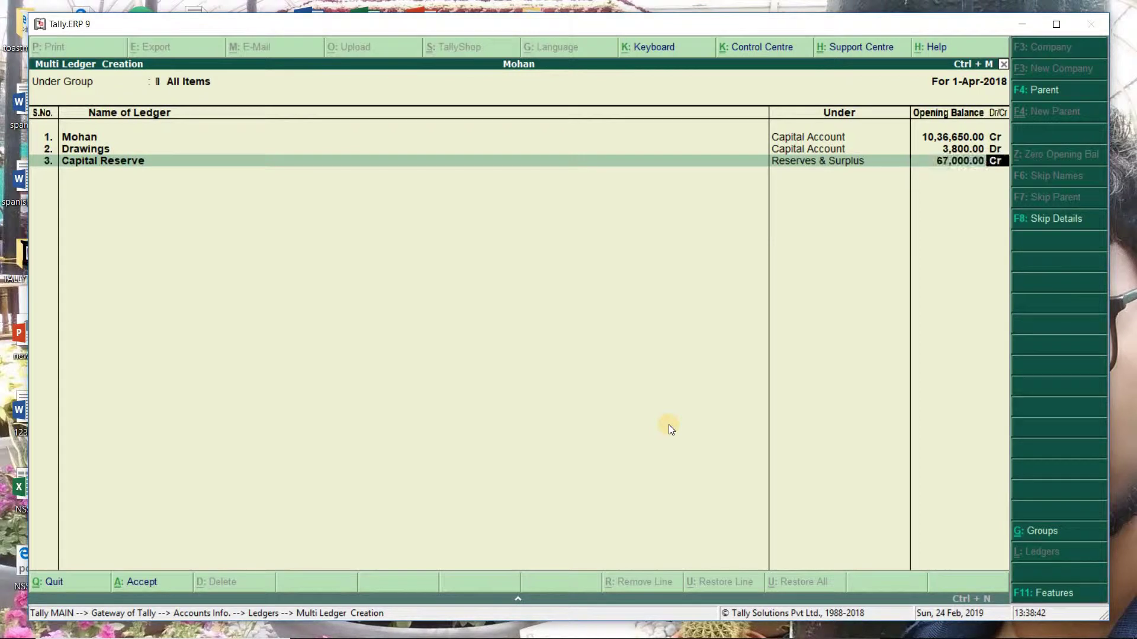
pyautogui.press('Return')
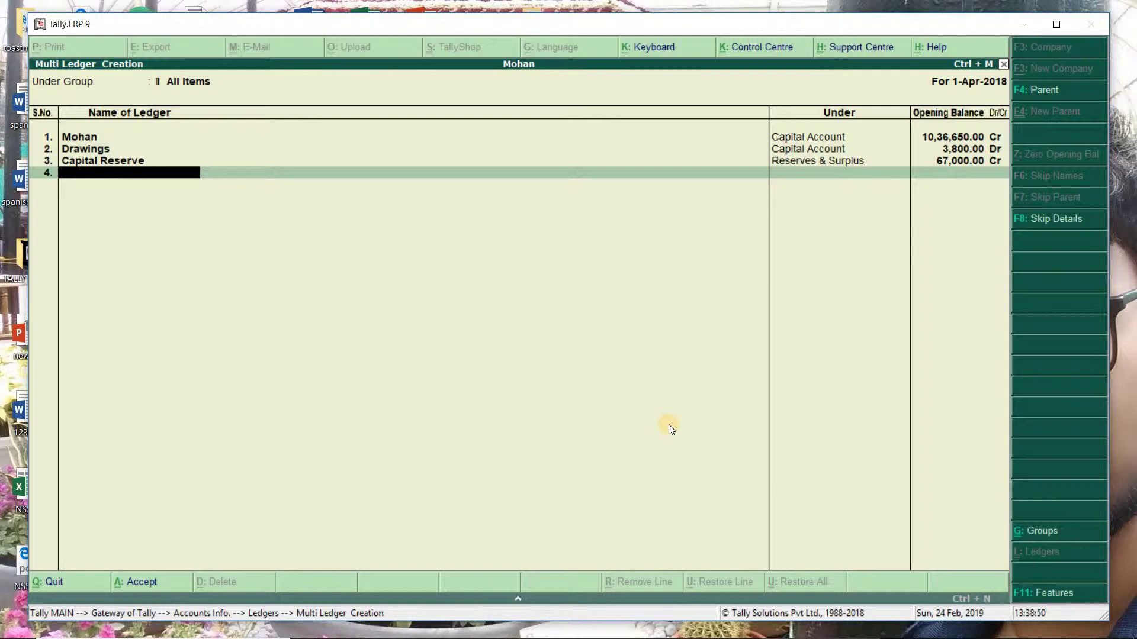
# Step: Add a General Reserves ledger under Reserves & Surplus with an opening balance of 1,98,000 Cr
pyautogui.write('General Reserves')
pyautogui.press('Return')
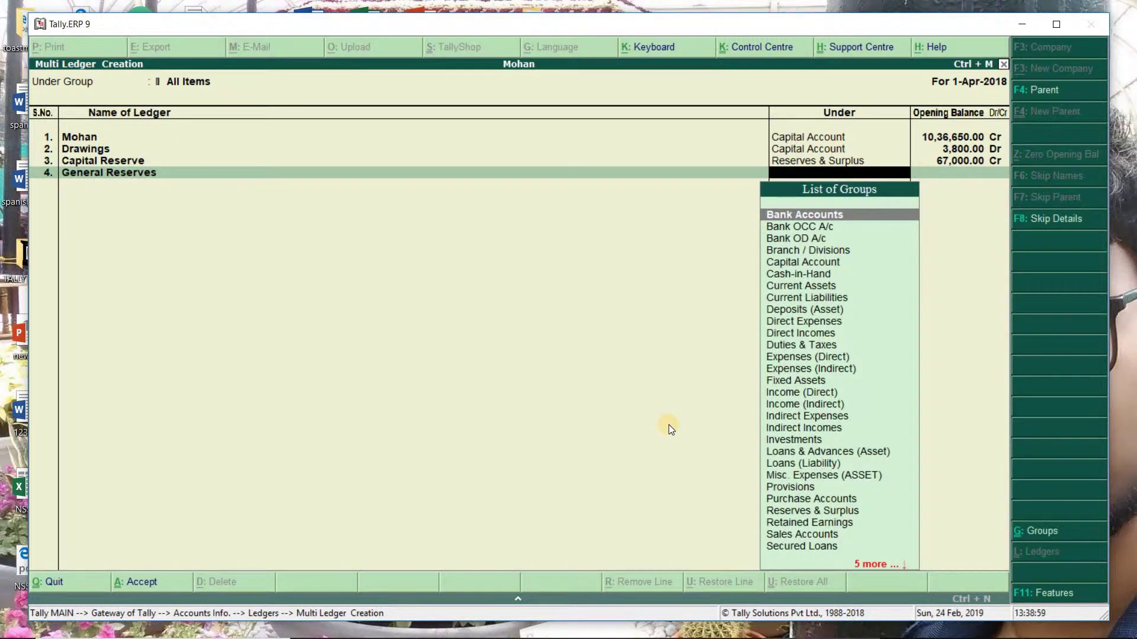
pyautogui.write('Re')
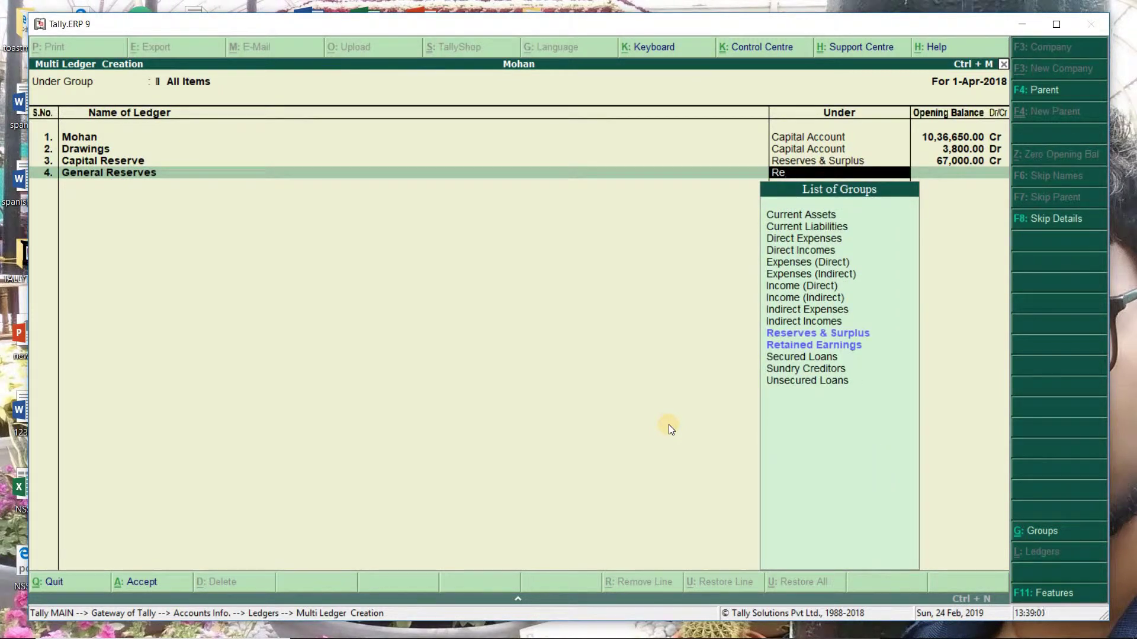
pyautogui.press('Down')
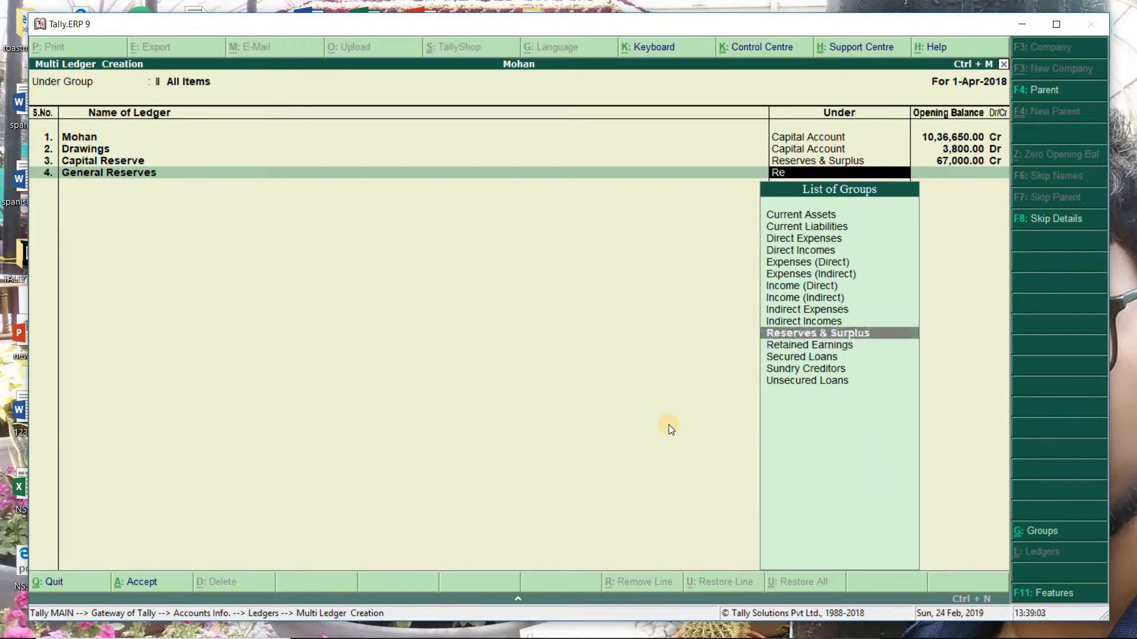
pyautogui.press('Return')
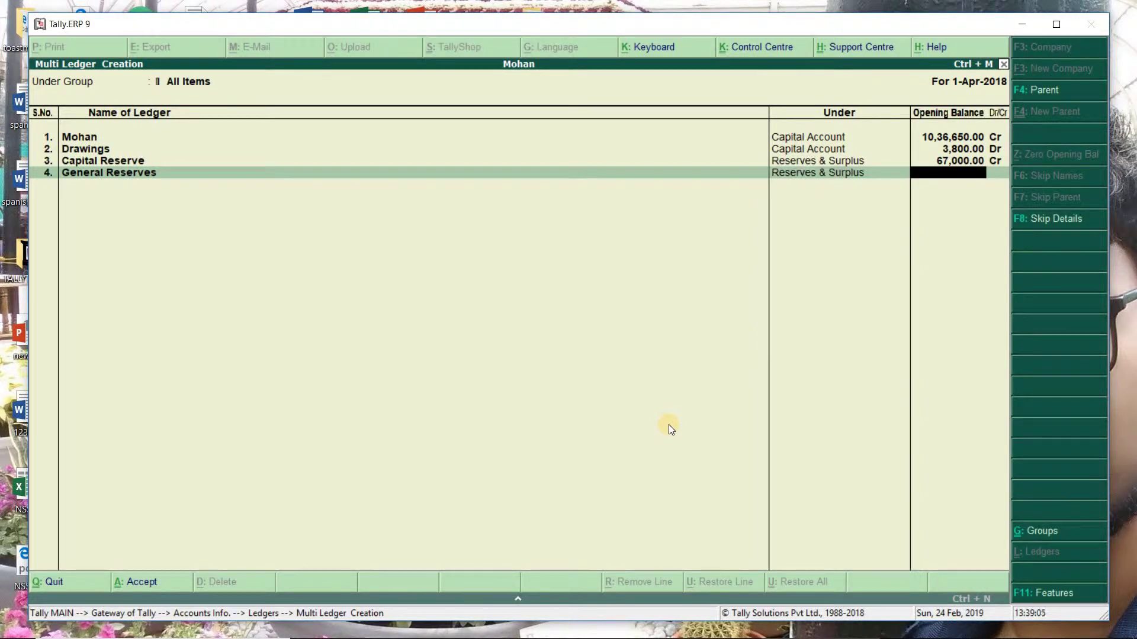
pyautogui.write('198000')
pyautogui.press('Return')
pyautogui.press('Return')
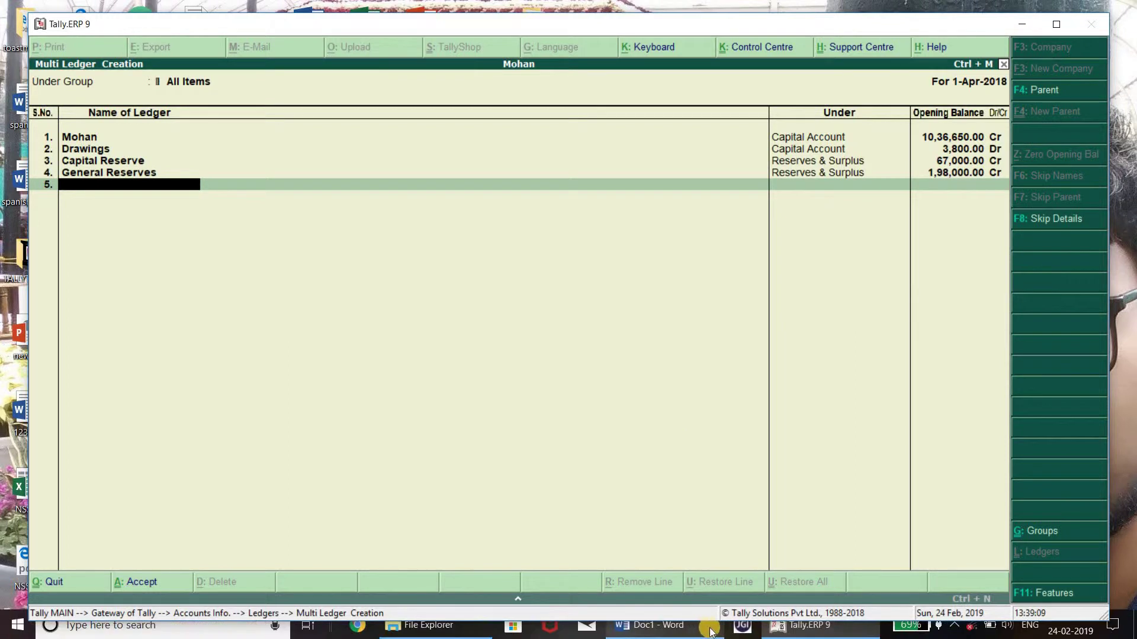
# Step: Check the loan entries in the Word balance sheet and add a Loan From Icici ledger under Bank Accounts
pyautogui.click(702, 633)
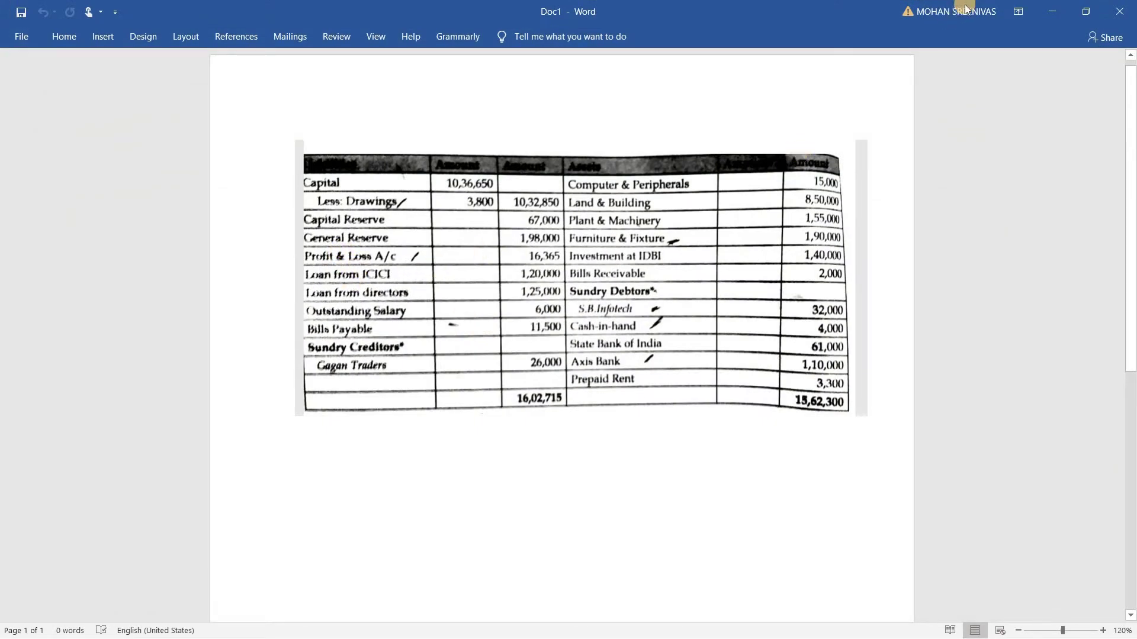
pyautogui.click(1049, 13)
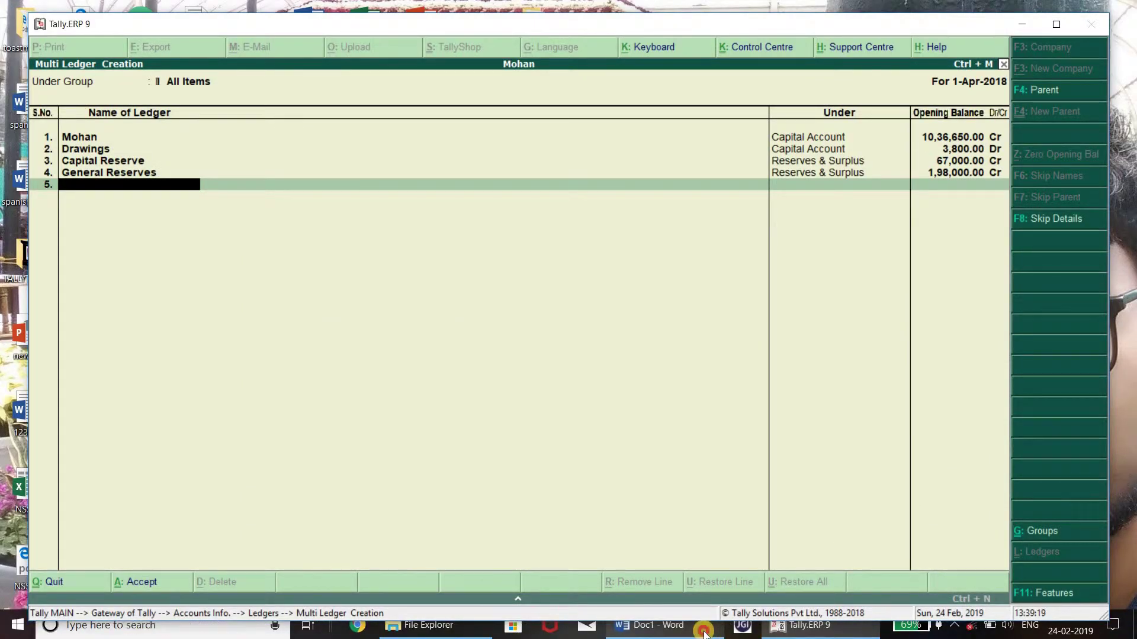
pyautogui.click(705, 633)
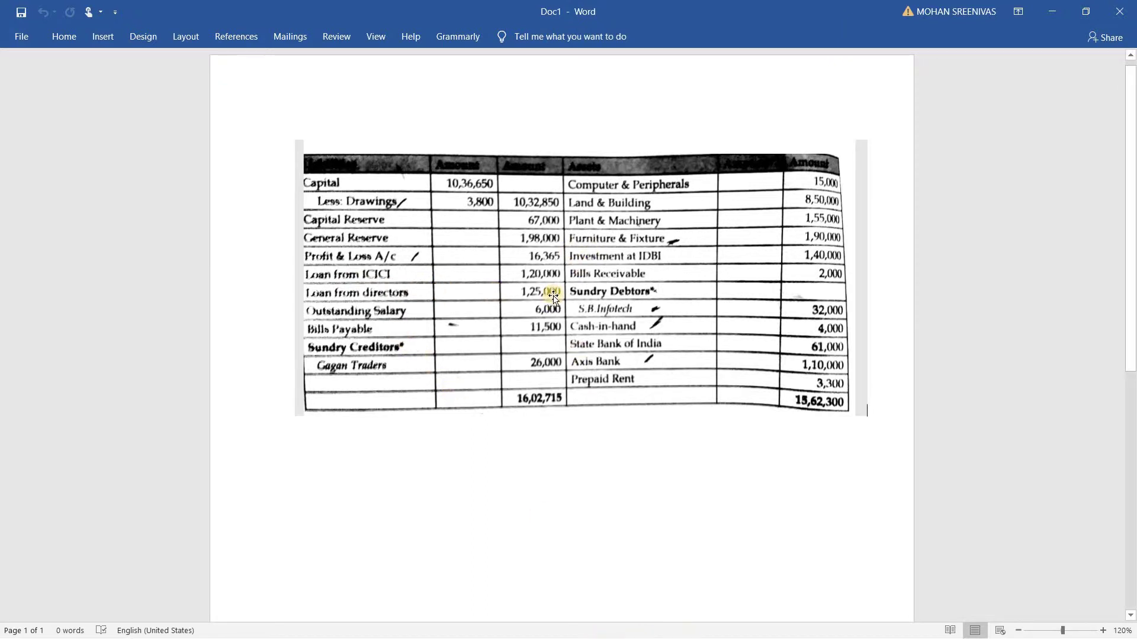
pyautogui.click(1046, 12)
pyautogui.write('Loa')
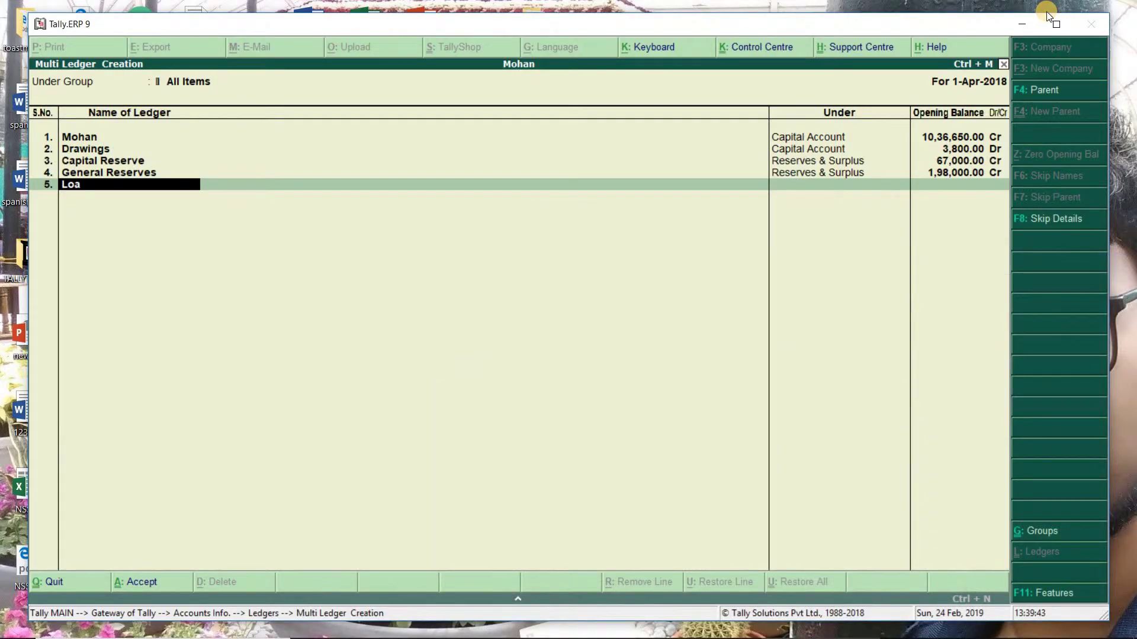
pyautogui.write('n From icici')
pyautogui.press('Return')
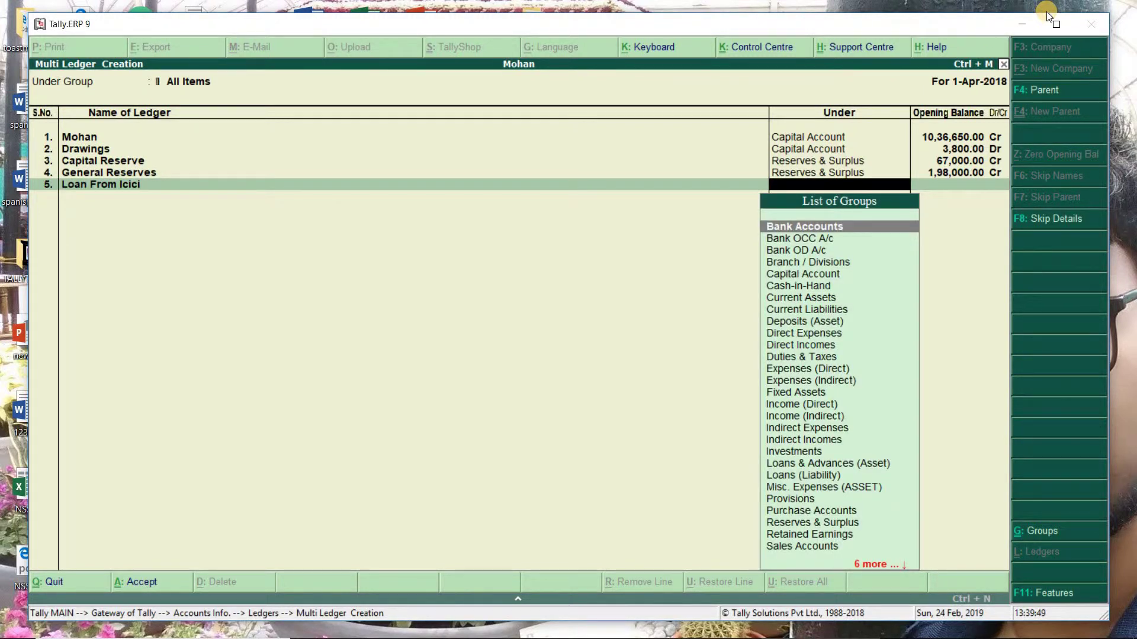
pyautogui.press('Return')
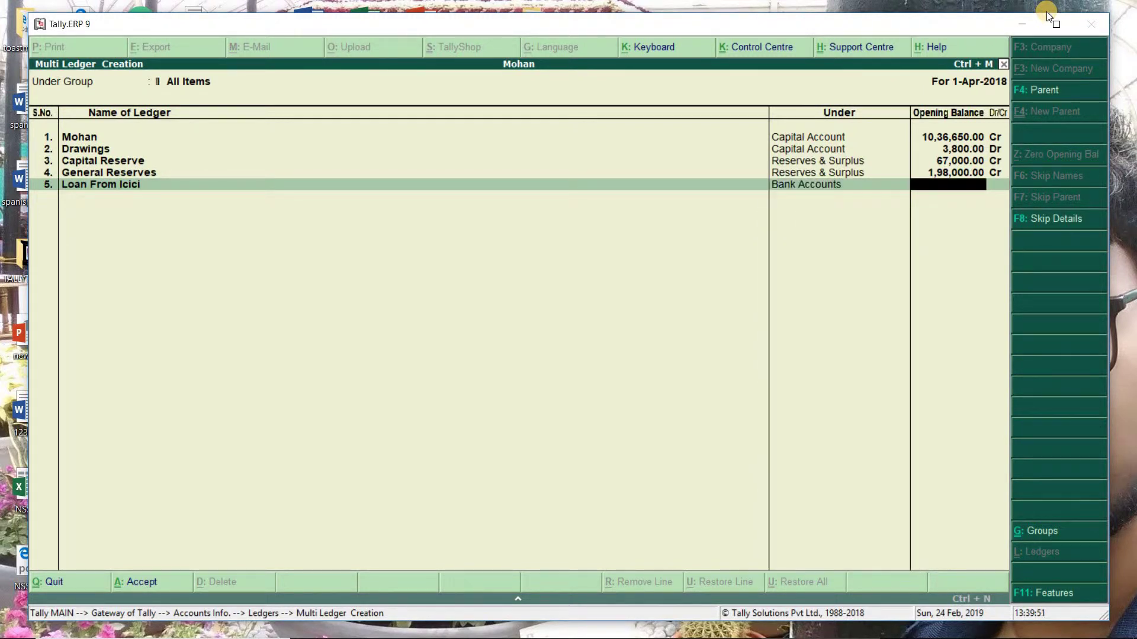
# Step: Enter 1,20,000 Dr as the opening balance of the Loan From Icici ledger
pyautogui.write('120000')
pyautogui.press('Return')
pyautogui.press('Return')
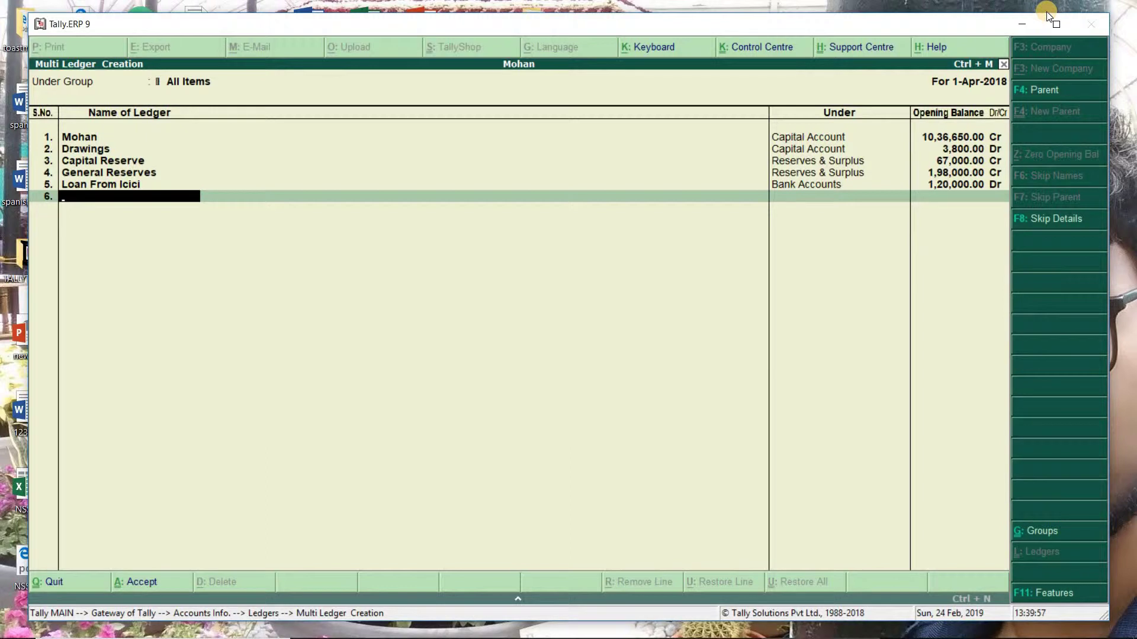
# Step: Change the Loan From Icici ledger's group to Loans (Liability) and switch its opening balance to Cr
pyautogui.press('BackSpace')
pyautogui.press('BackSpace')
pyautogui.press('BackSpace')
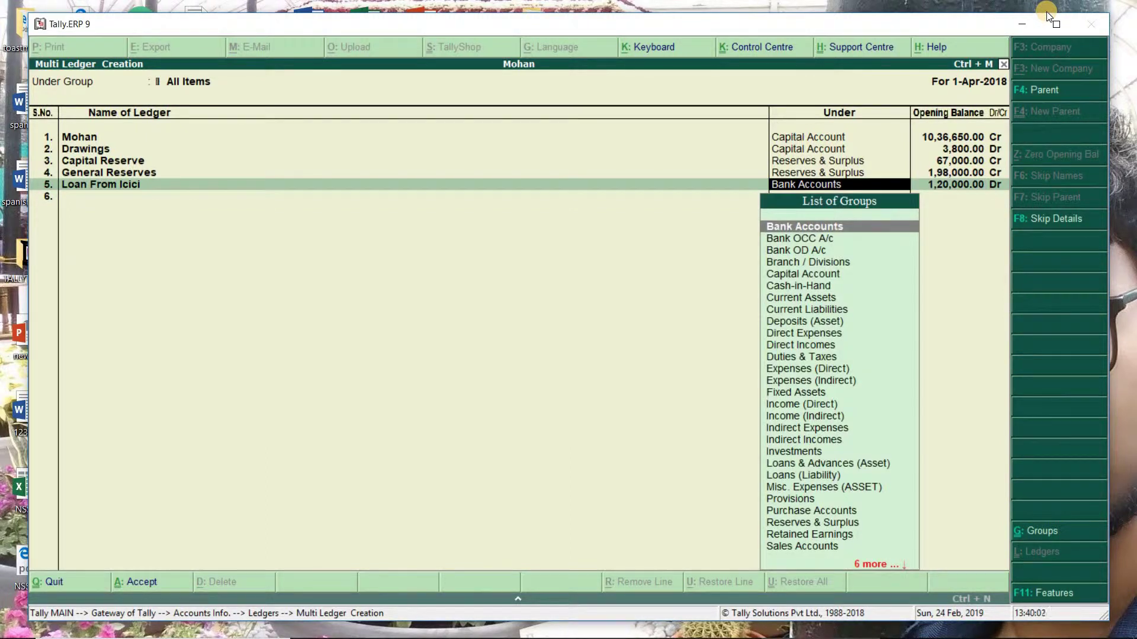
pyautogui.write('L')
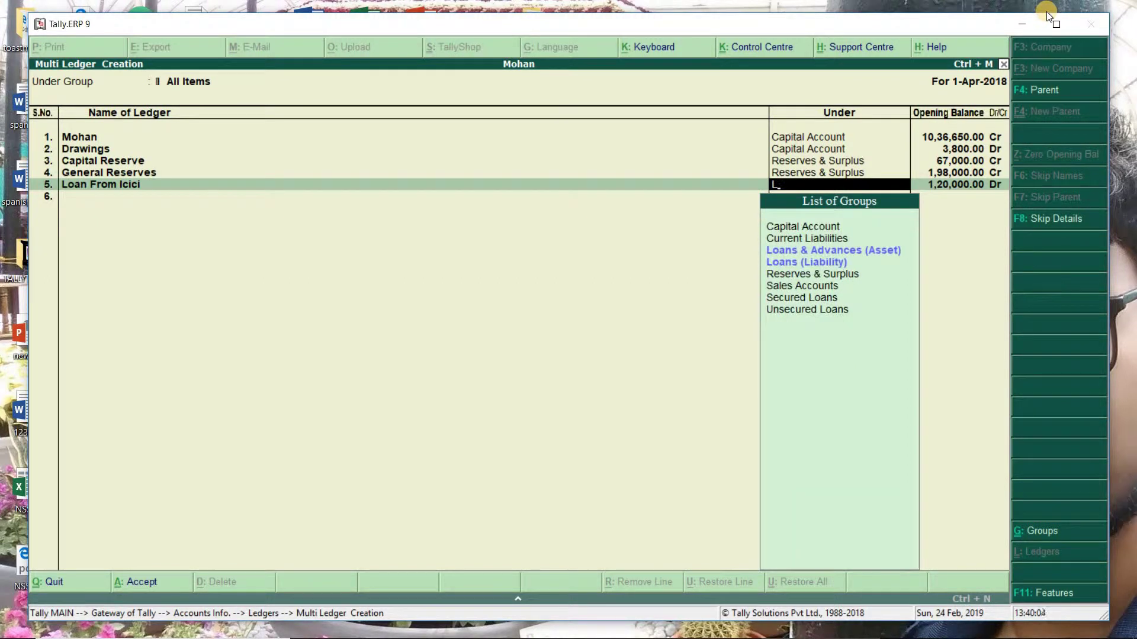
pyautogui.write('oan')
pyautogui.press('Down')
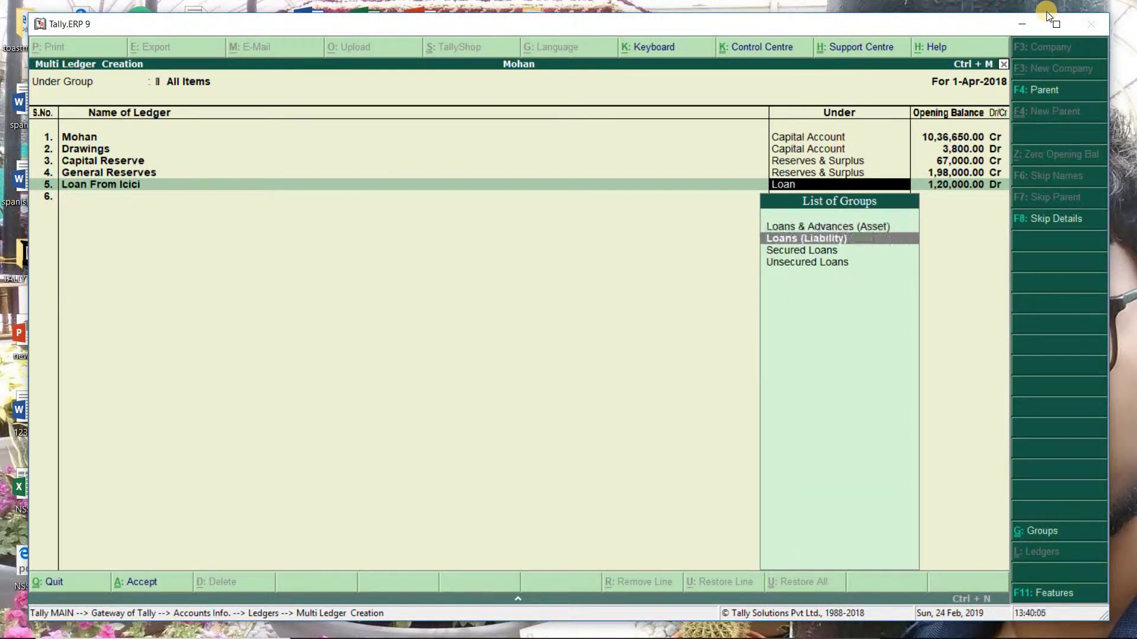
pyautogui.press('Return')
pyautogui.press('Return')
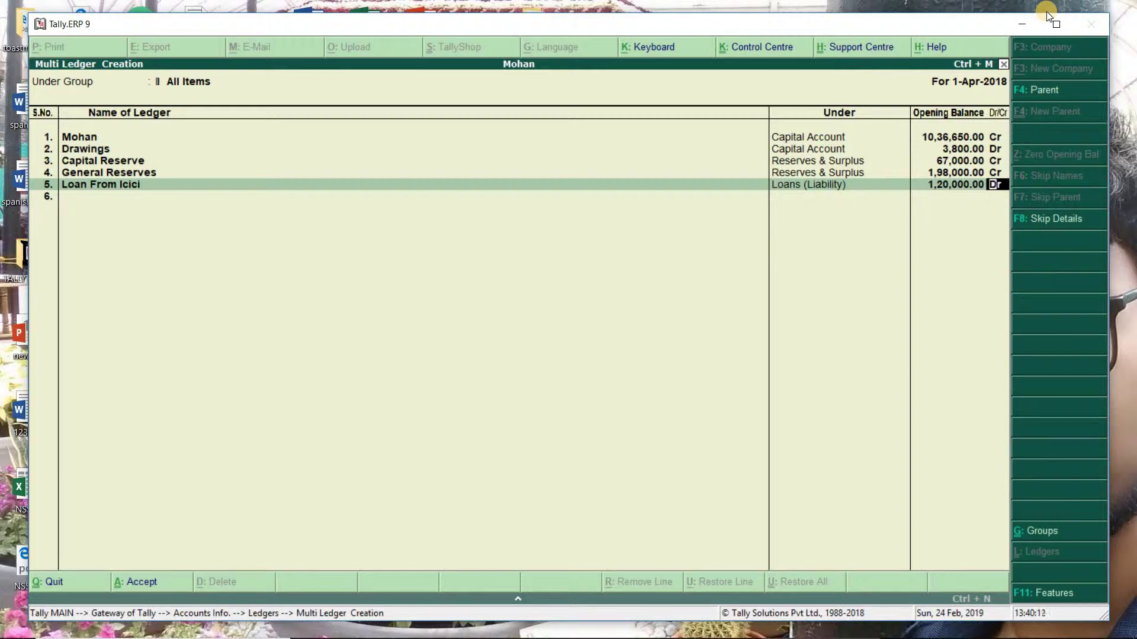
pyautogui.write('c')
pyautogui.press('Return')
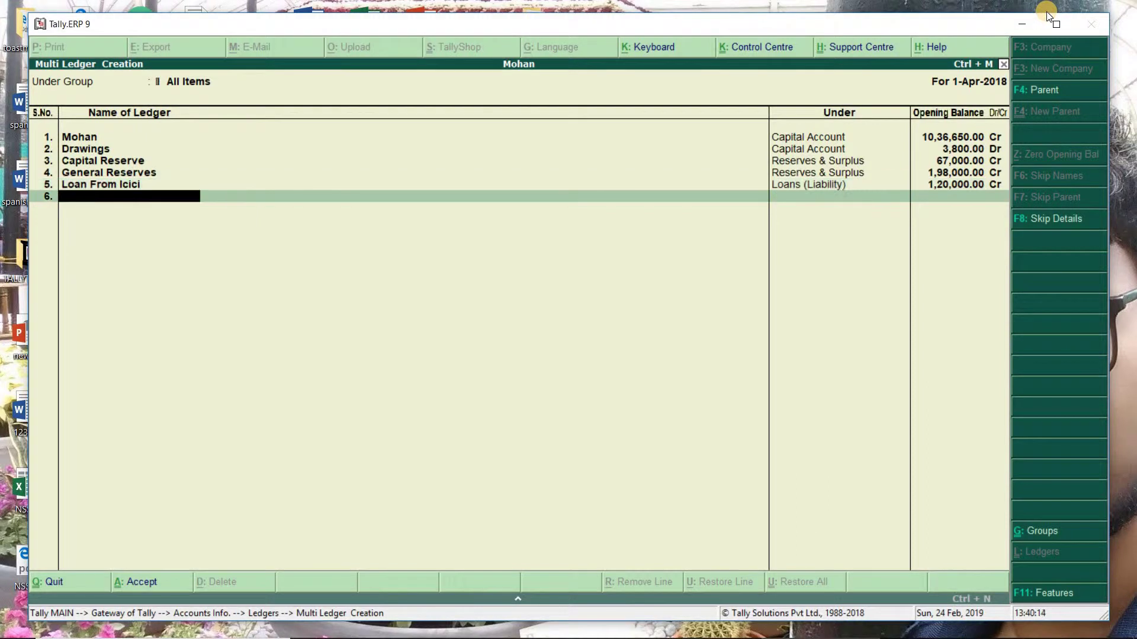
# Step: Add a Loans From Directors ledger under the Loans (Liability) group
pyautogui.write('Loans From Directora')
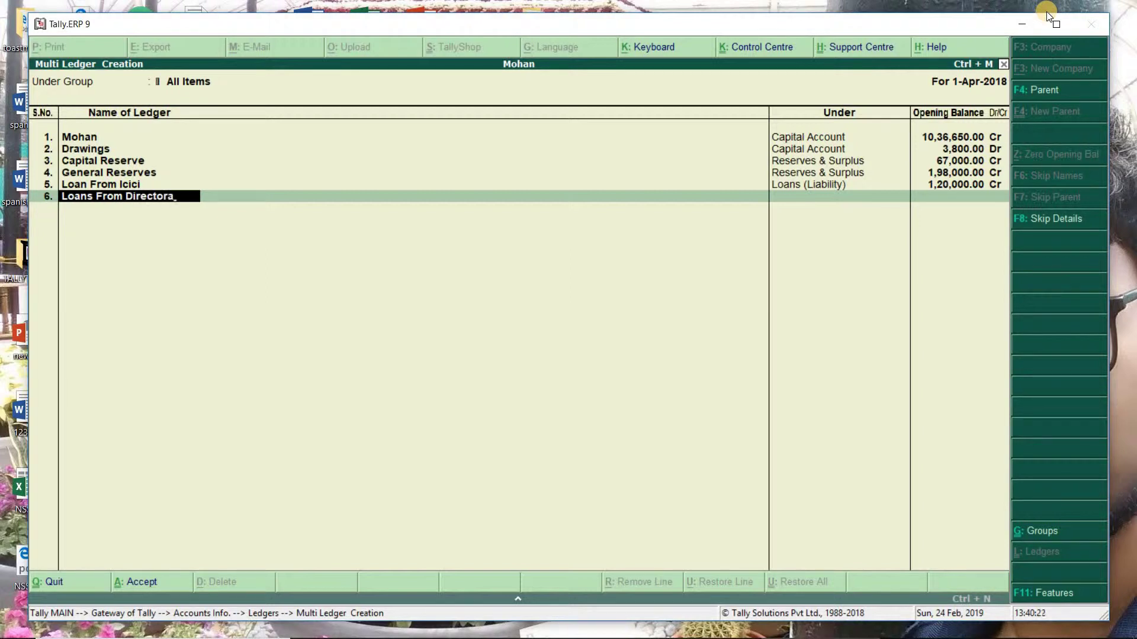
pyautogui.press('BackSpace')
pyautogui.write('s')
pyautogui.press('Return')
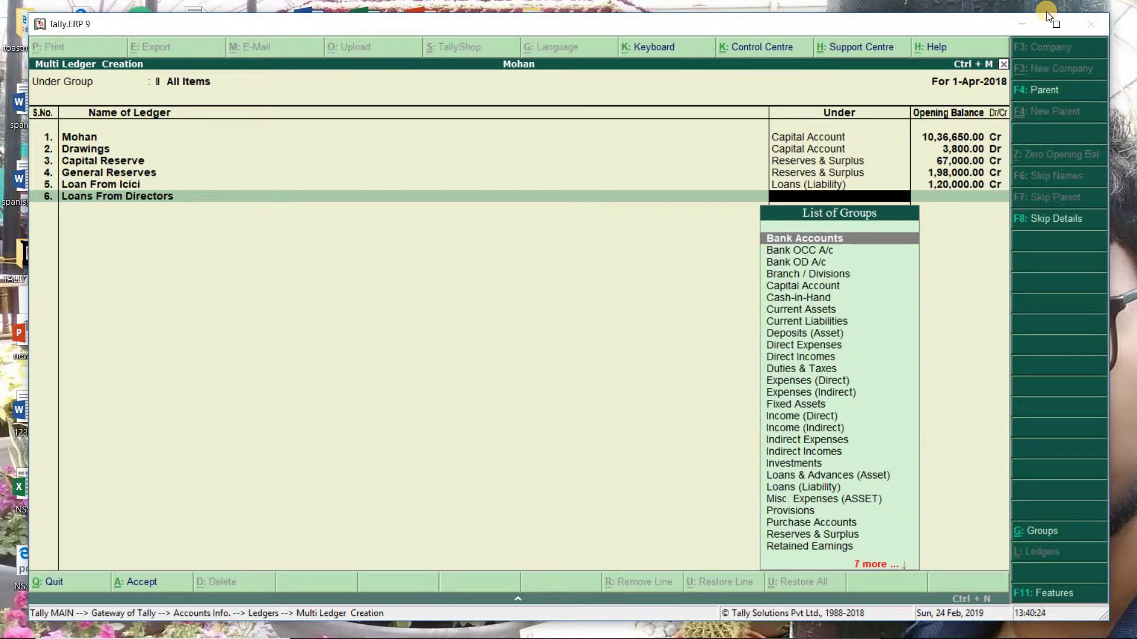
pyautogui.write('Loan')
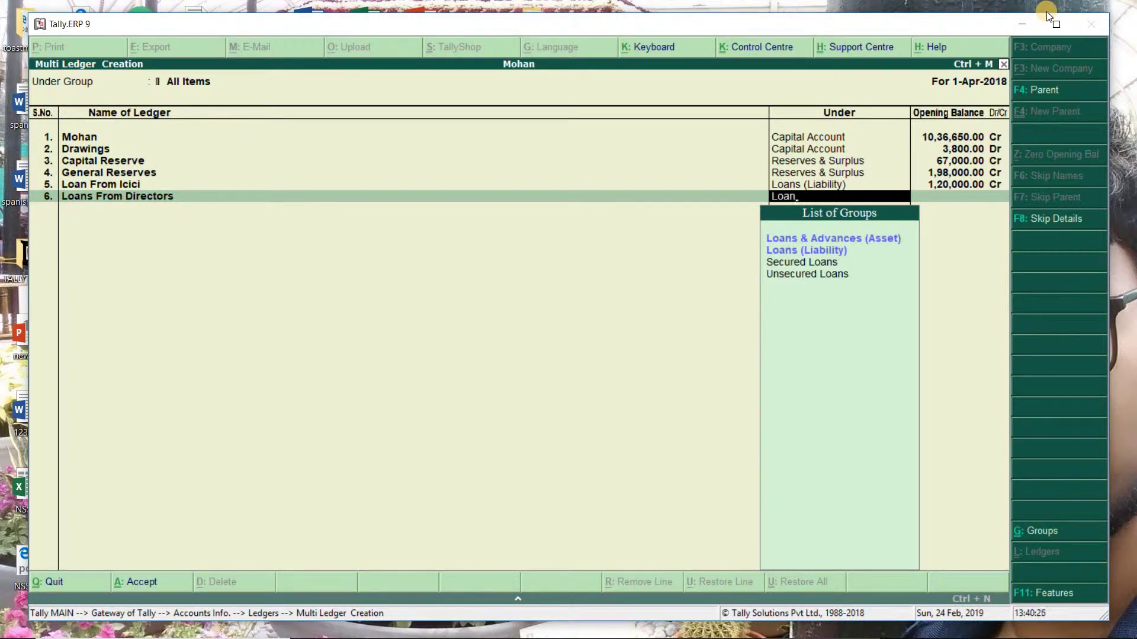
pyautogui.press('Down')
pyautogui.press('Down')
pyautogui.press('Return')
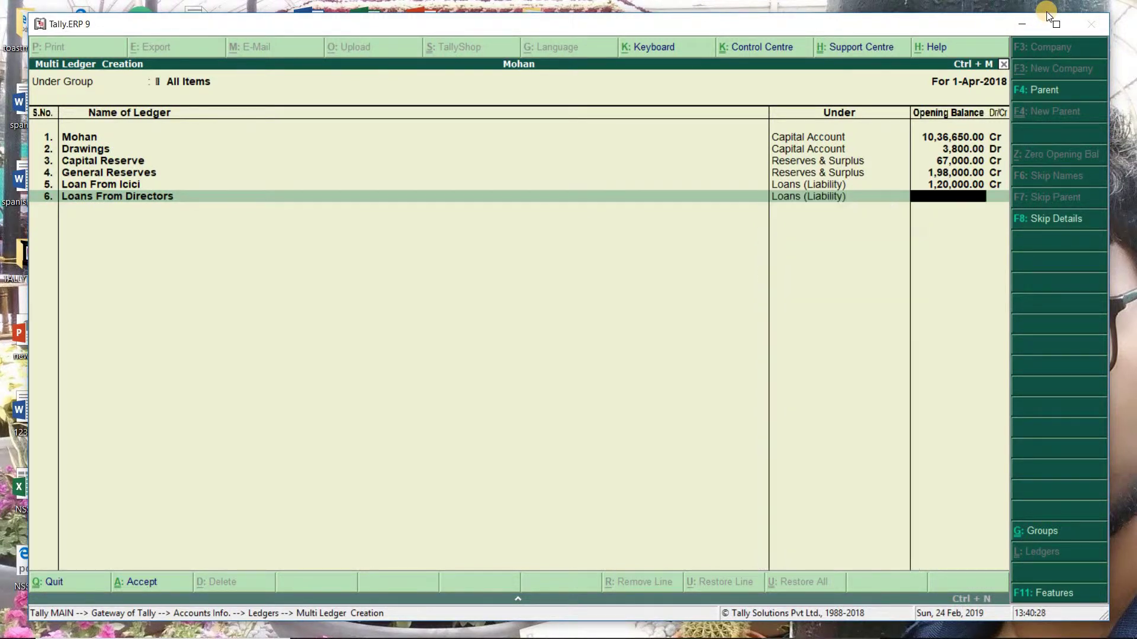
# Step: Set the Loans From Directors ledger's opening balance to 1,25,000 Cr
pyautogui.write('125000')
pyautogui.press('Return')
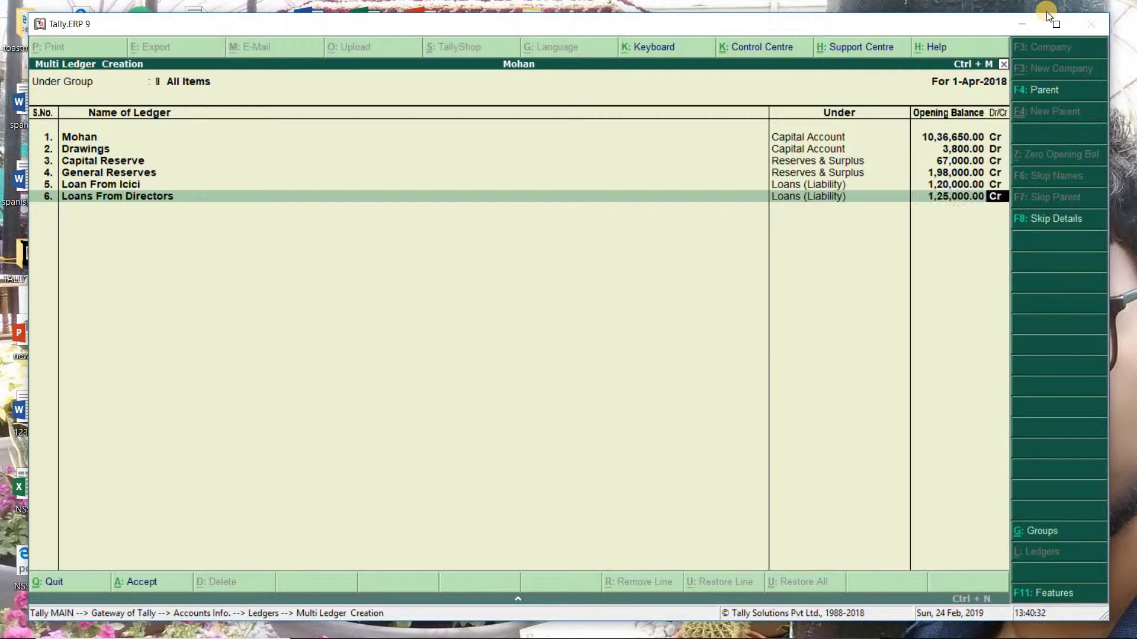
pyautogui.press('Return')
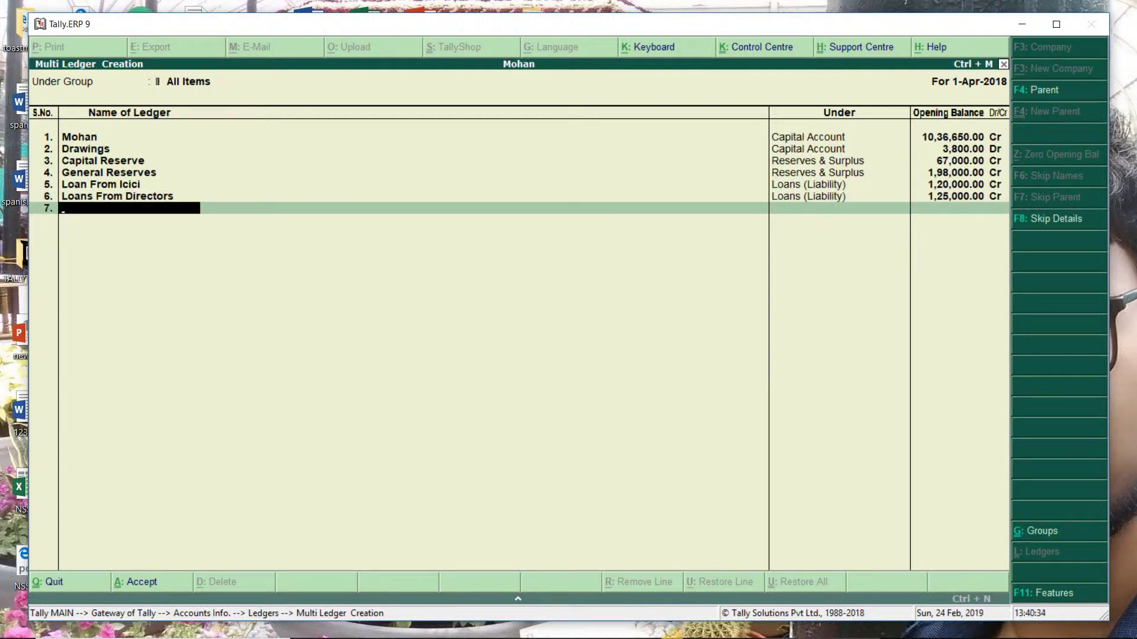
# Step: Add an Outstanding Salaries ledger under the Current Liabilities group, following the balance sheet in the Word document
pyautogui.moveTo(666, 633)
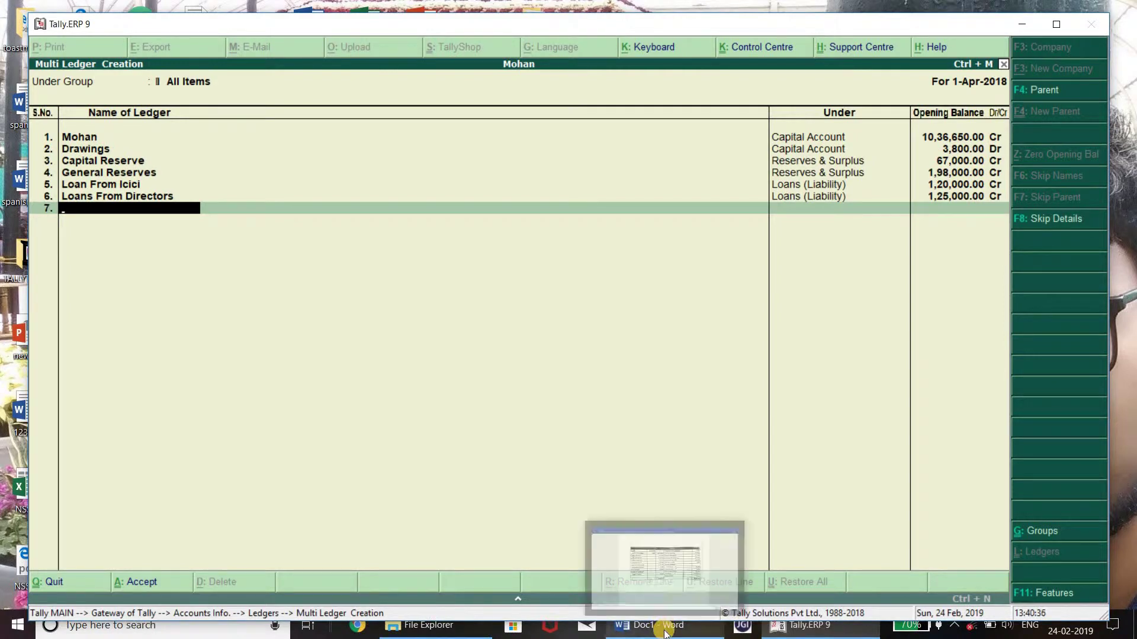
pyautogui.moveTo(676, 591)
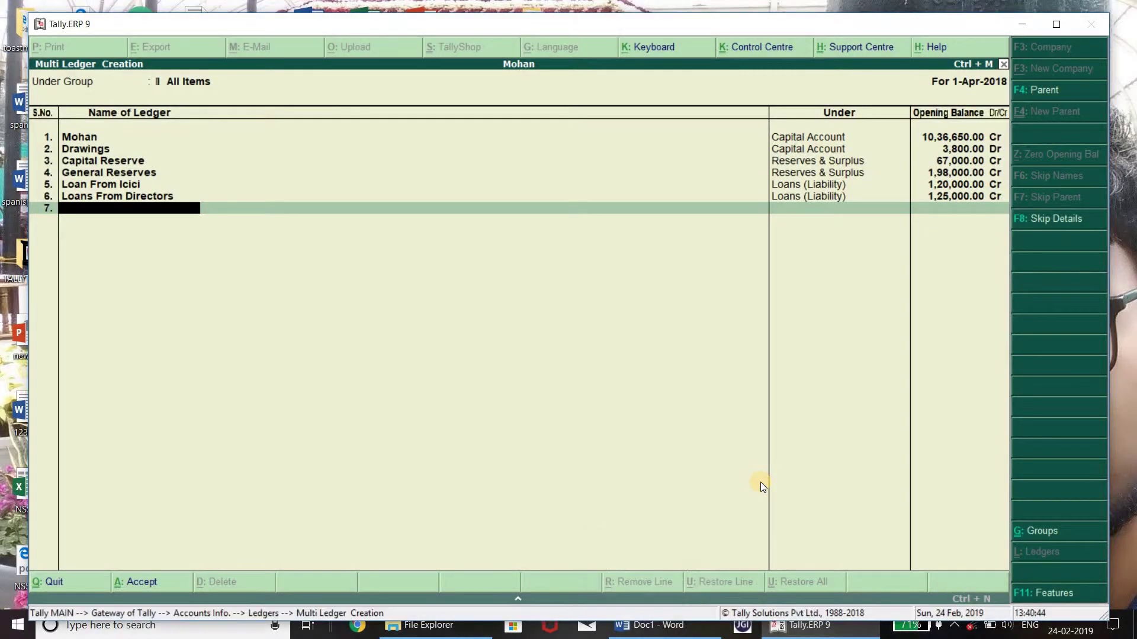
pyautogui.write('Ou')
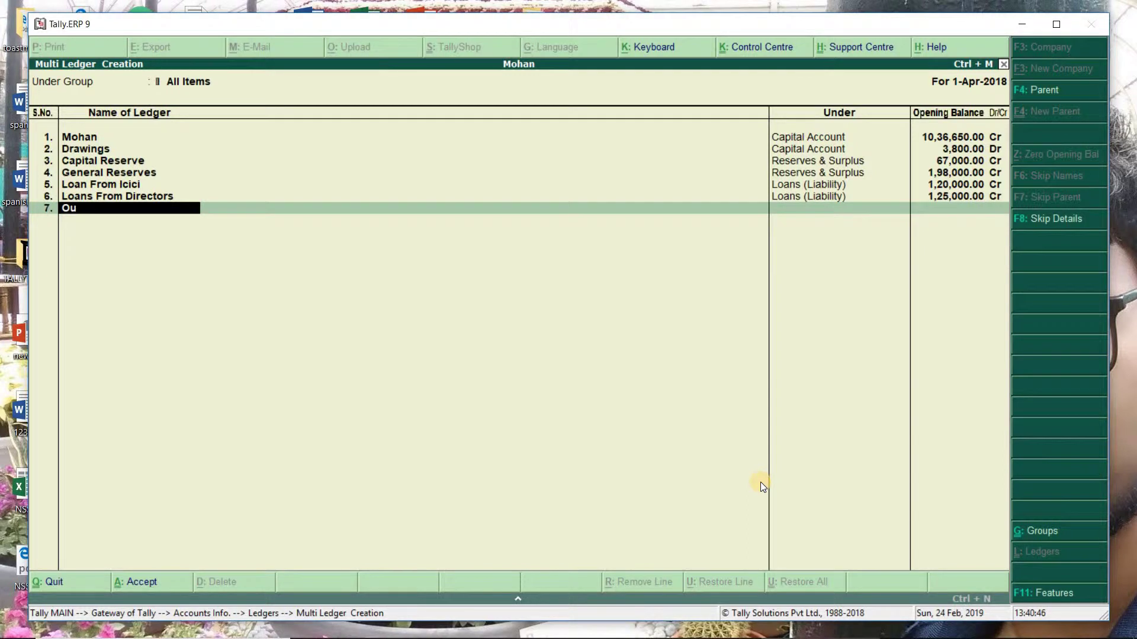
pyautogui.write('rtstanding Salaries')
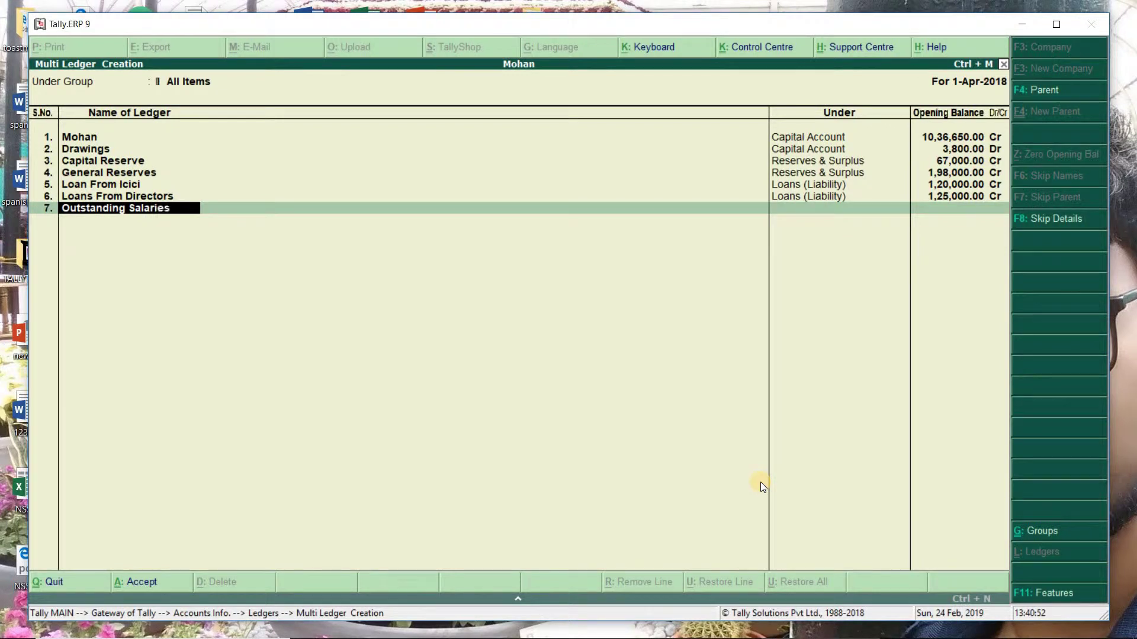
pyautogui.press('Return')
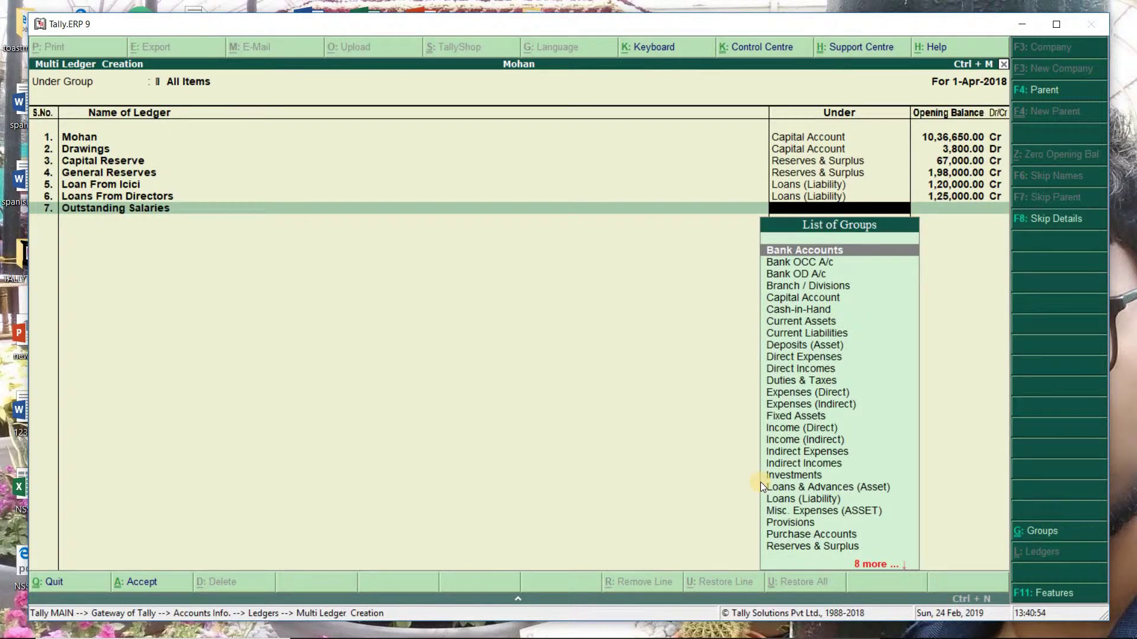
pyautogui.write('Curre')
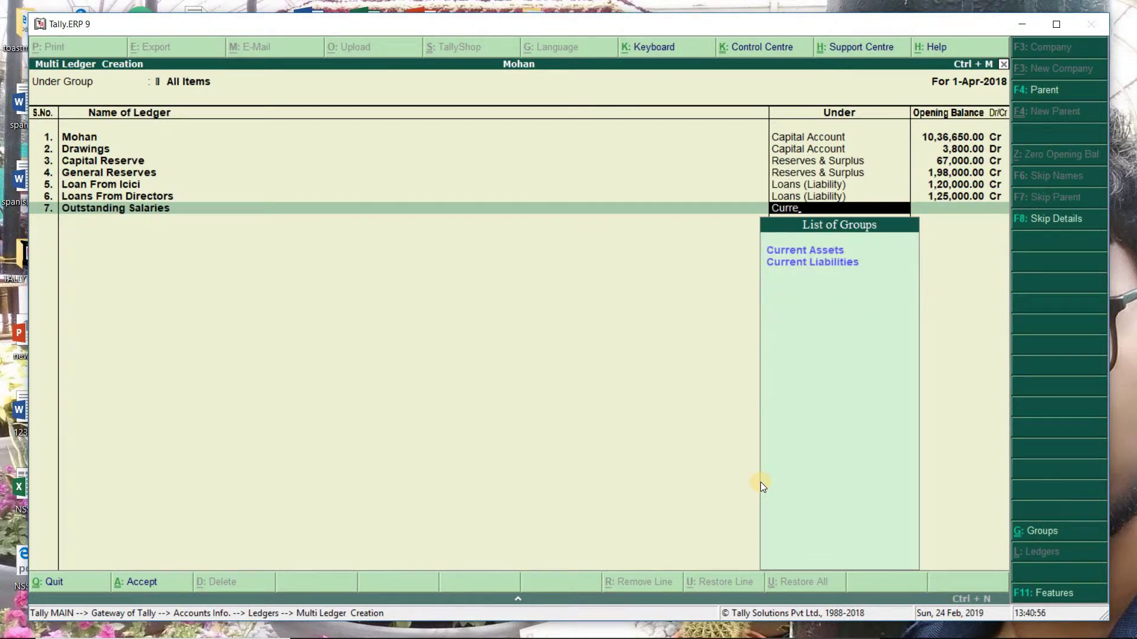
pyautogui.press('Down')
pyautogui.press('Return')
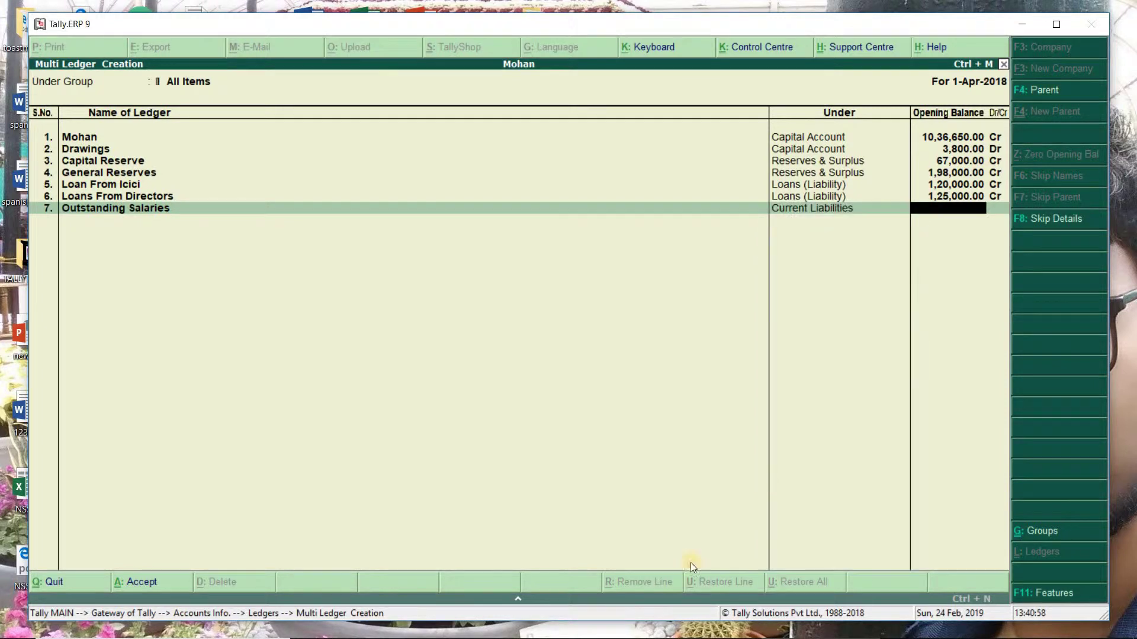
# Step: Set the Outstanding Salaries ledger's opening balance to 6,000 Cr, as given in the balance sheet
pyautogui.moveTo(609, 632)
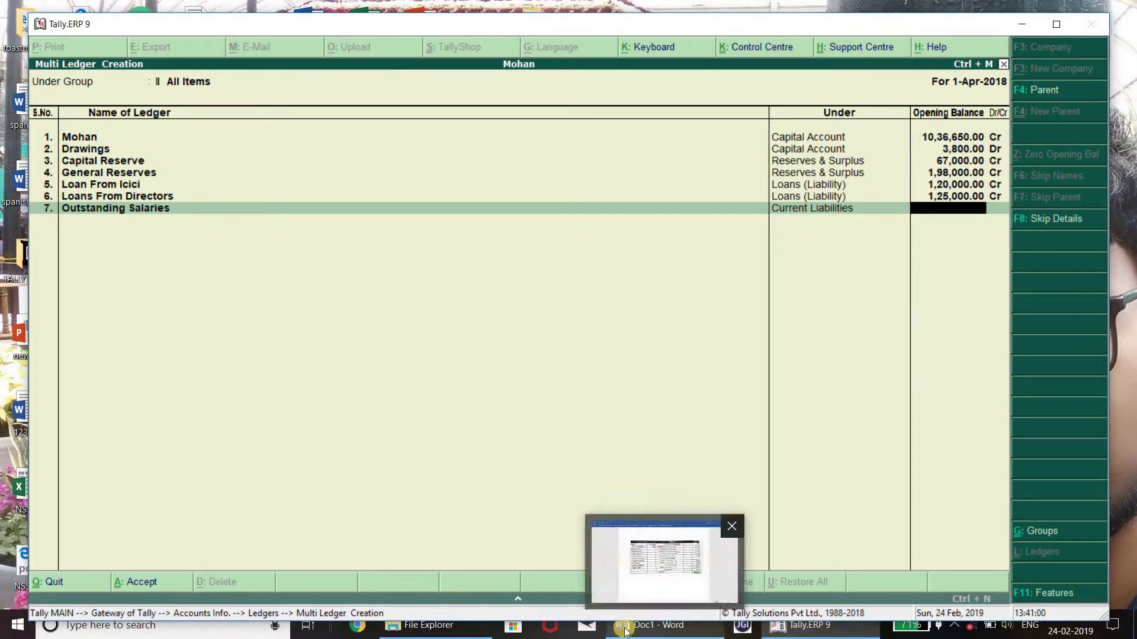
pyautogui.click(655, 567)
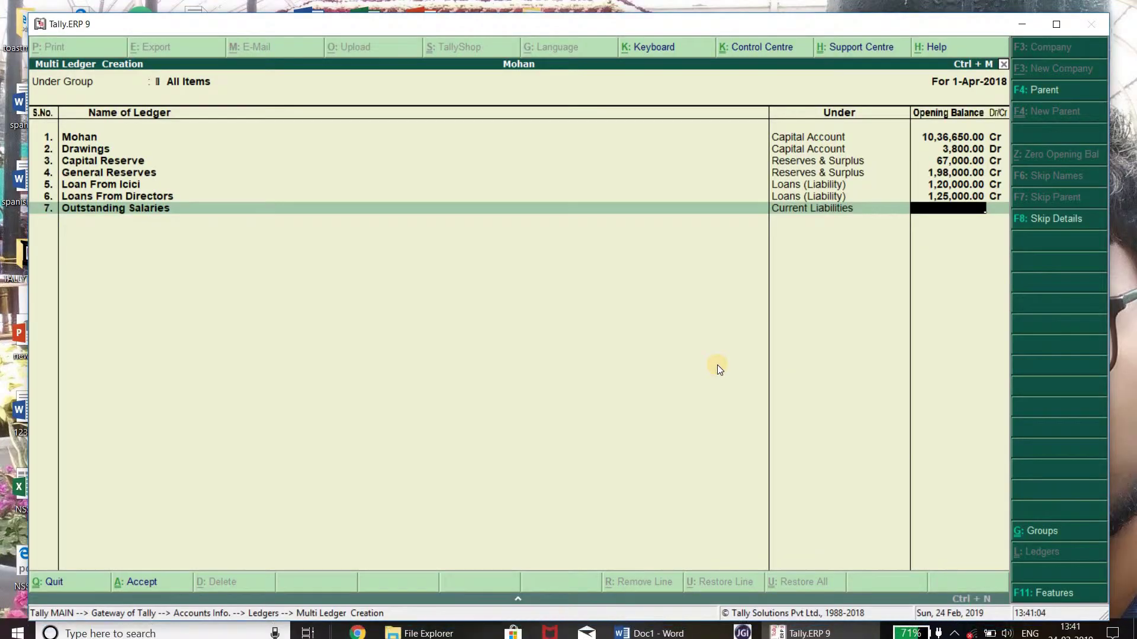
pyautogui.write('6000')
pyautogui.press('Return')
pyautogui.press('Return')
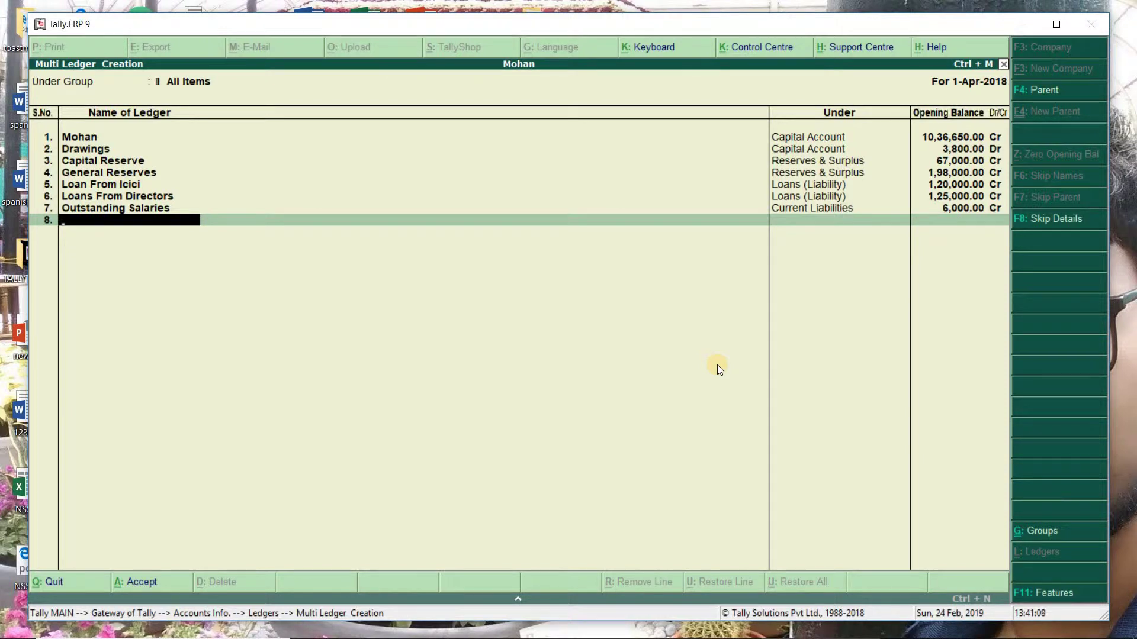
# Step: Name the next ledger Bills Payable, consulting the balance sheet in Word for its entry
pyautogui.write('Bills')
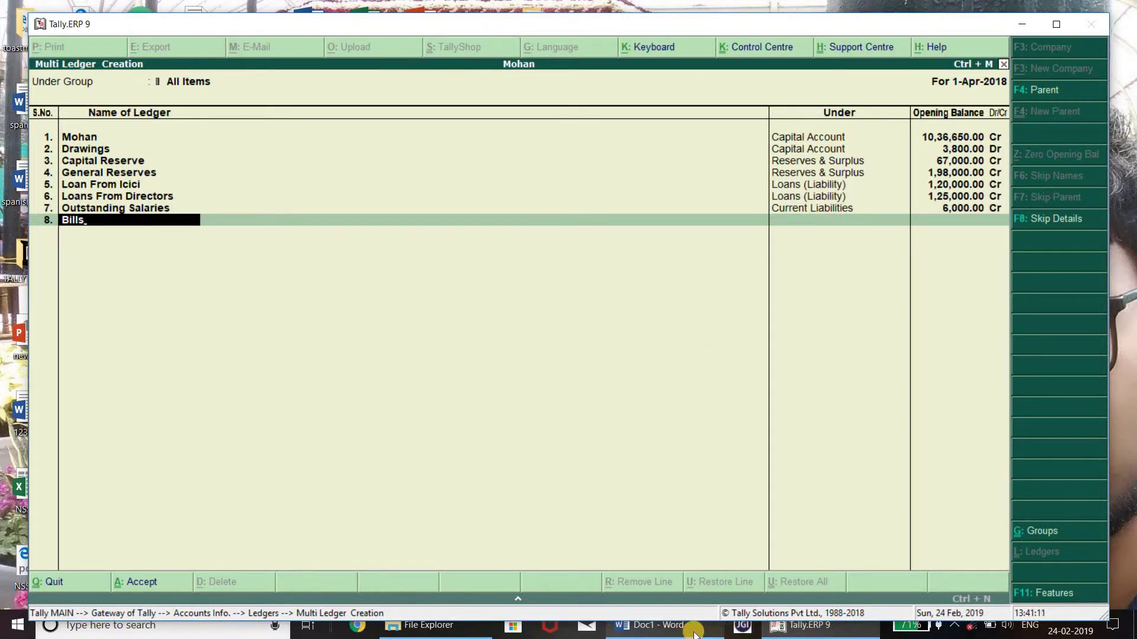
pyautogui.click(681, 627)
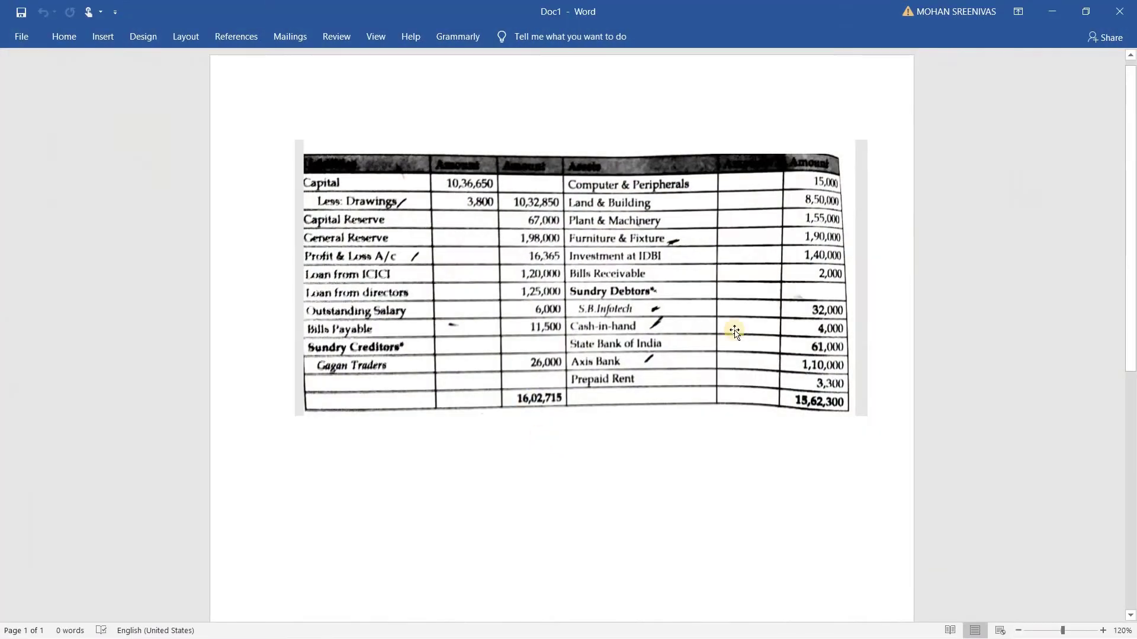
pyautogui.click(1053, 11)
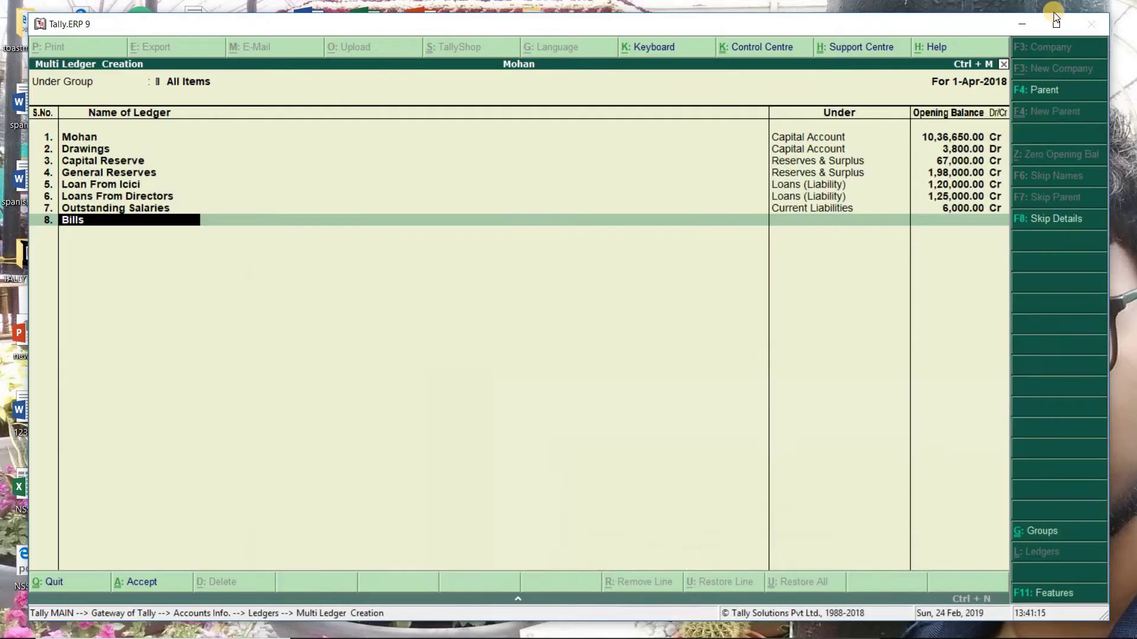
pyautogui.write('Payablr')
pyautogui.press('BackSpace')
pyautogui.write('e')
pyautogui.press('Return')
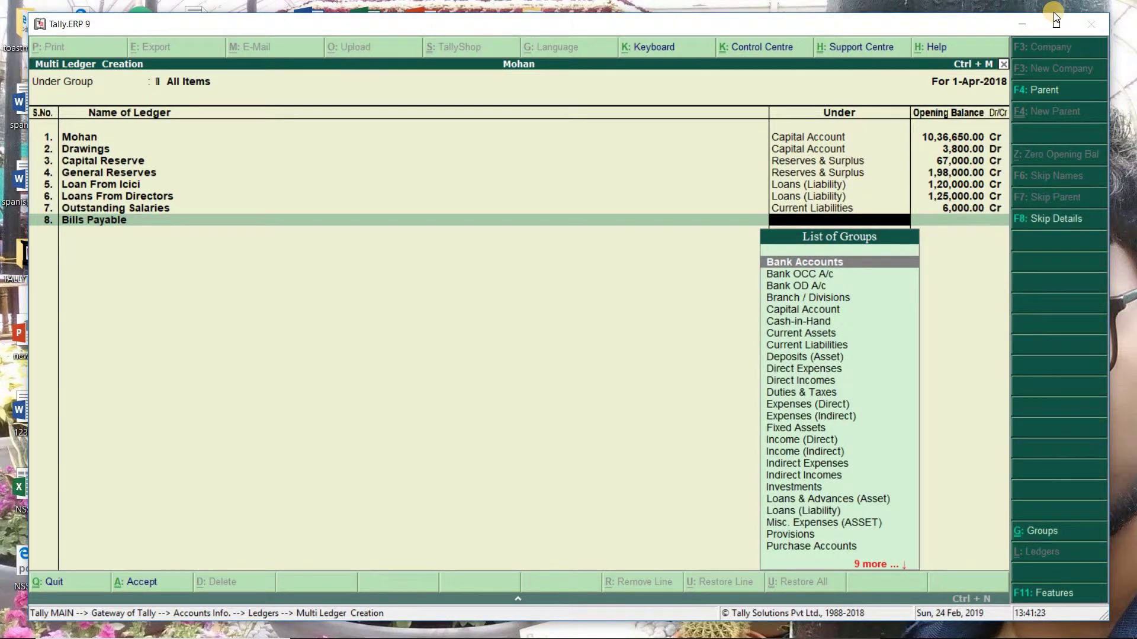
# Step: Place the Bills Payable ledger under Current Liabilities with an opening balance of 11,500 Cr
pyautogui.write('Cure')
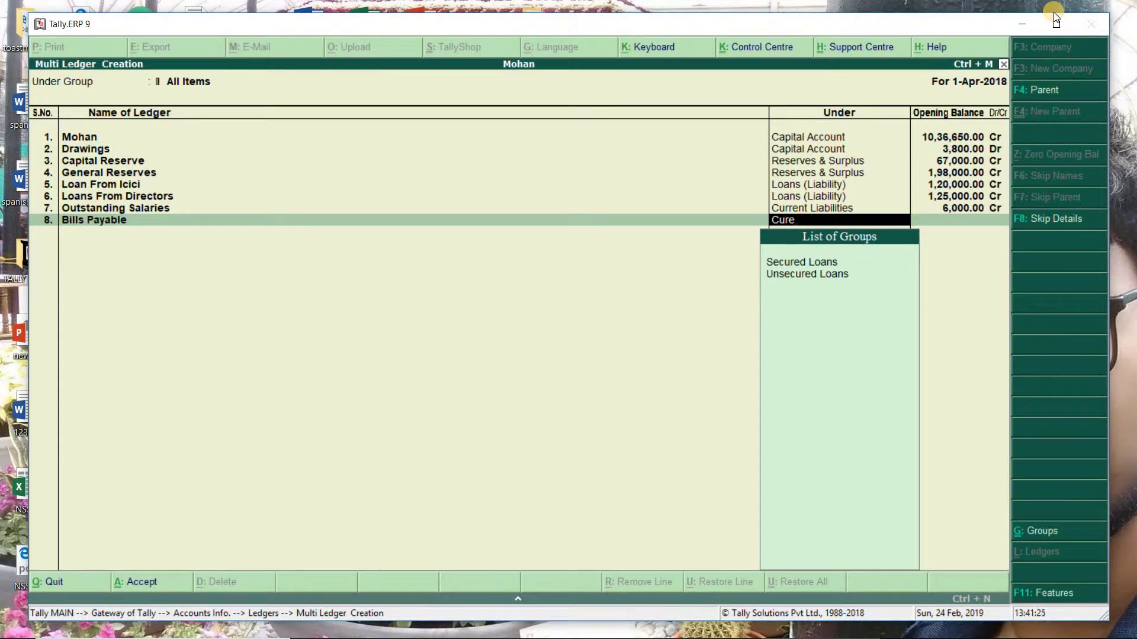
pyautogui.press('BackSpace')
pyautogui.press('Down')
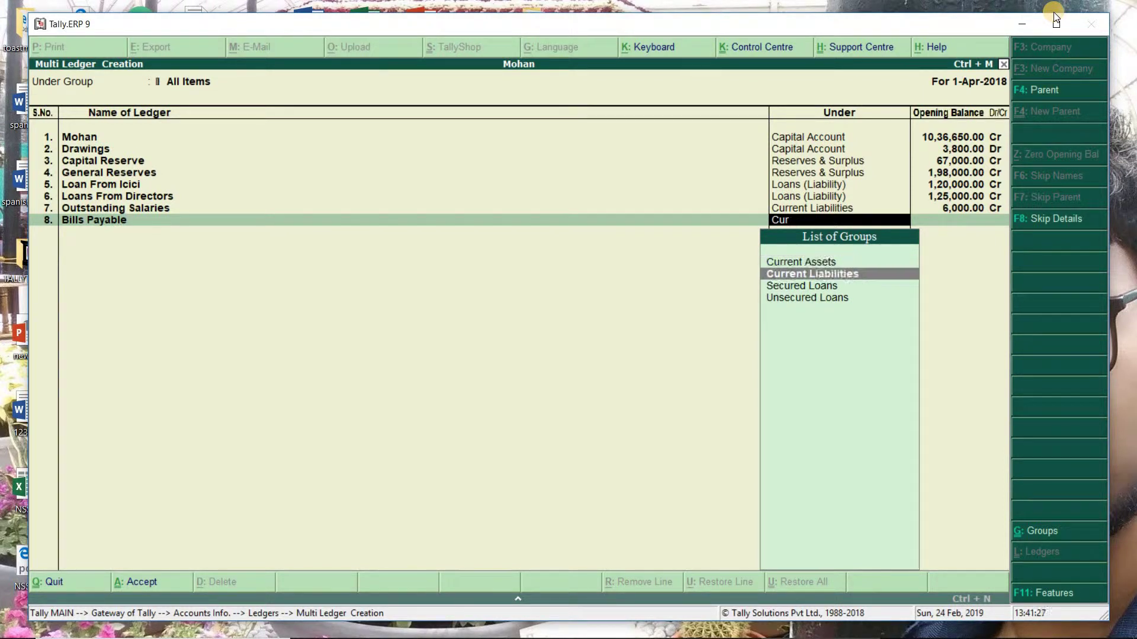
pyautogui.press('Return')
pyautogui.write('11500')
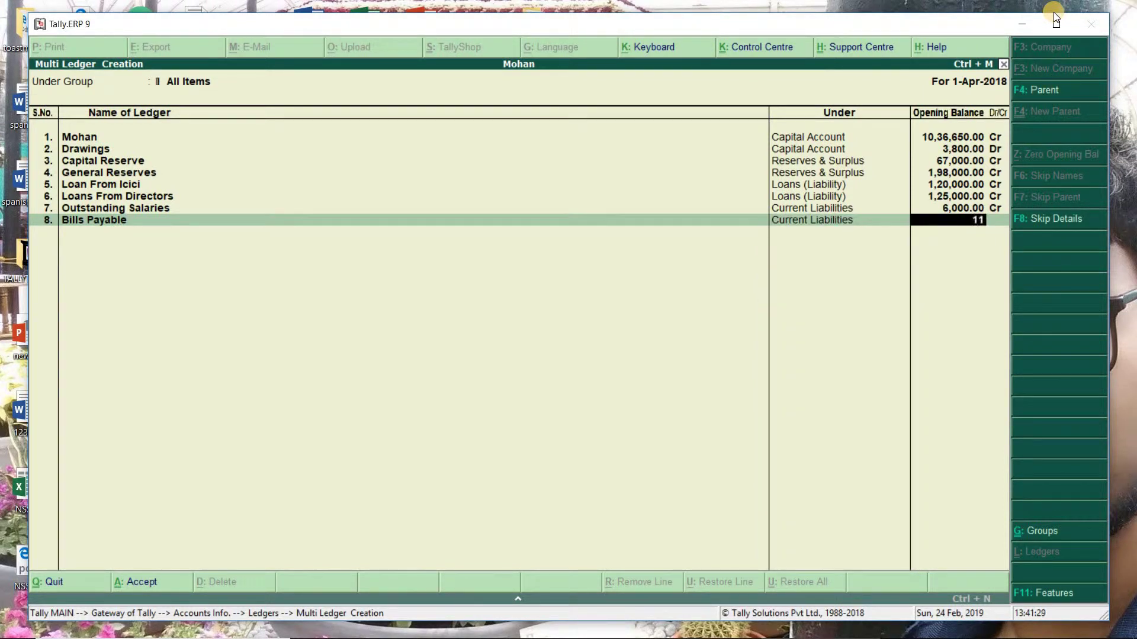
pyautogui.press('Return')
pyautogui.press('Return')
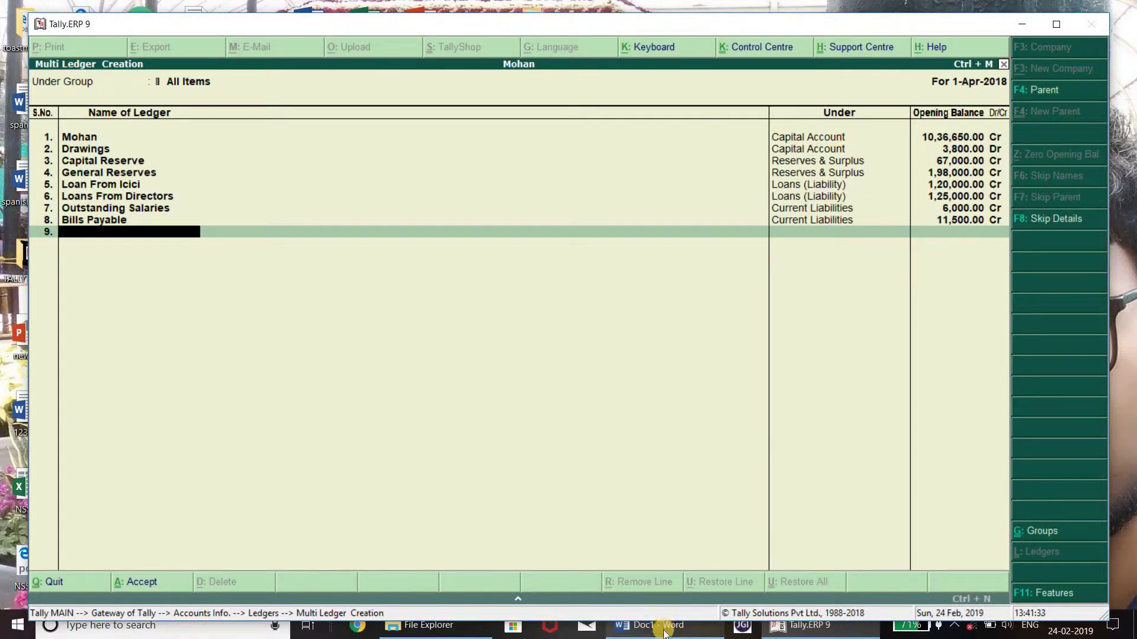
# Step: Check the balance sheet in Word and add a Gagsn Traders ledger under the Sundry Creditors group
pyautogui.click(663, 625)
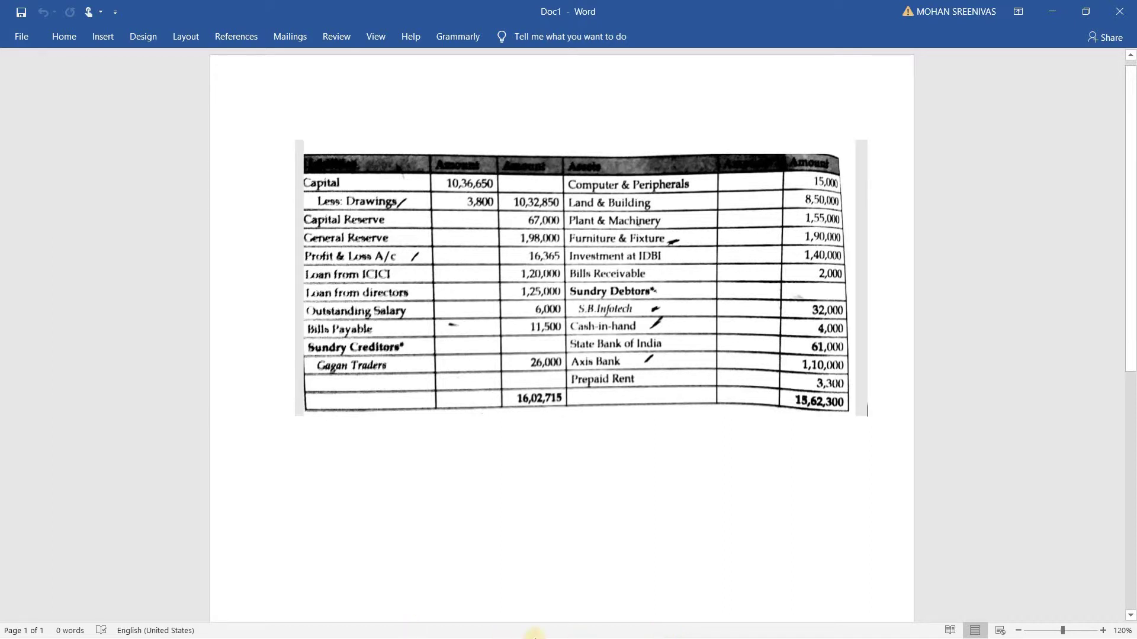
pyautogui.click(1061, 11)
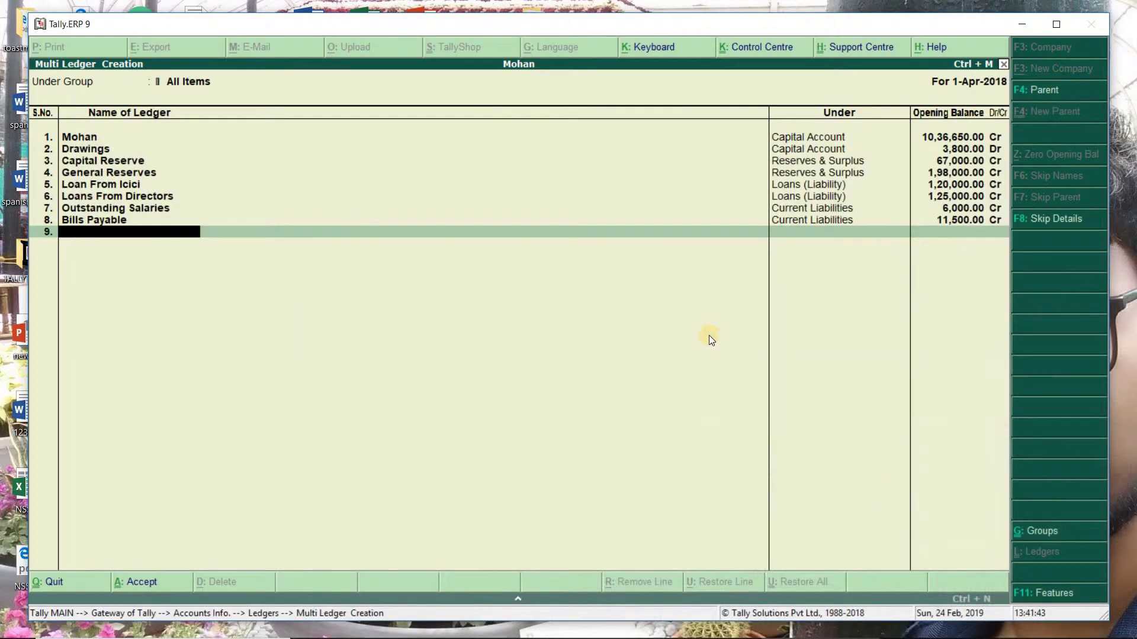
pyautogui.write('Gagsn Traders')
pyautogui.press('Return')
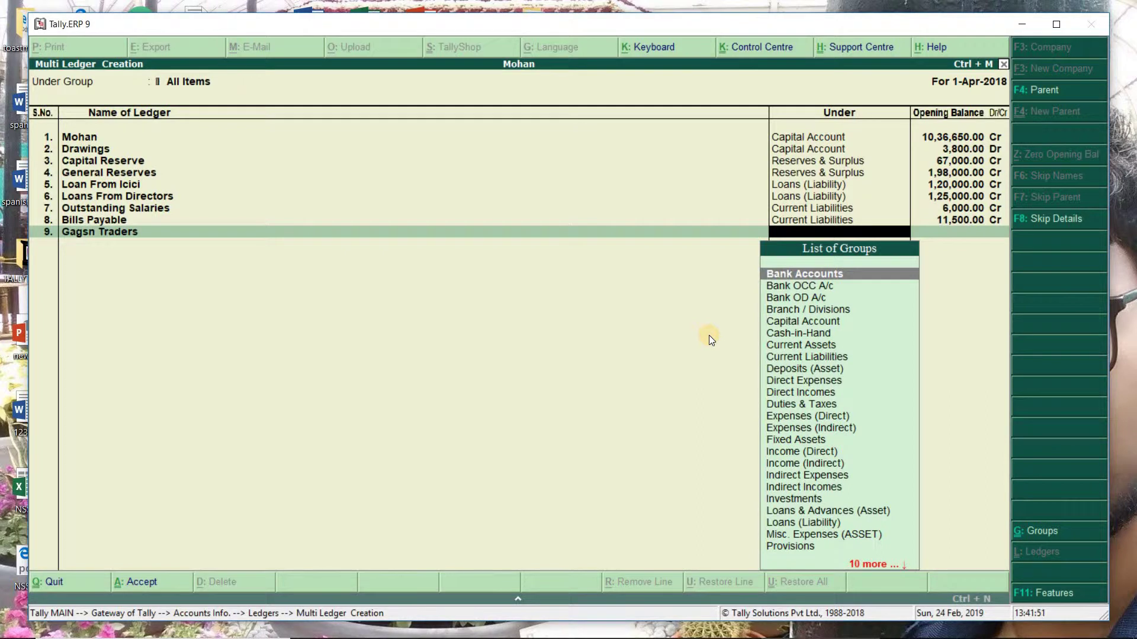
pyautogui.write('Sundr')
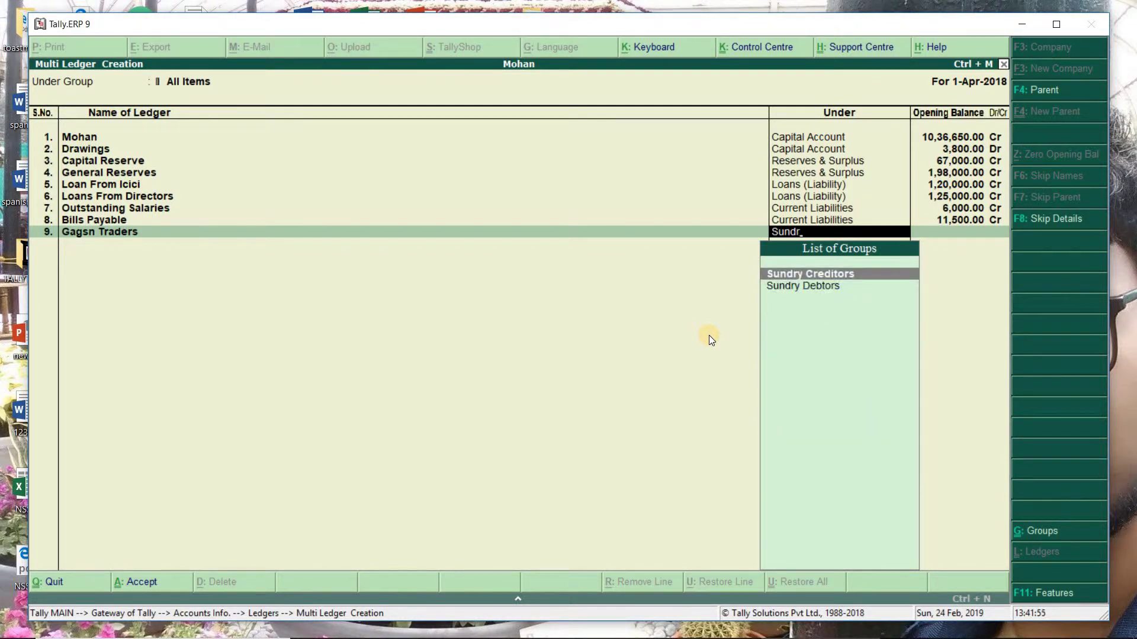
pyautogui.press('Return')
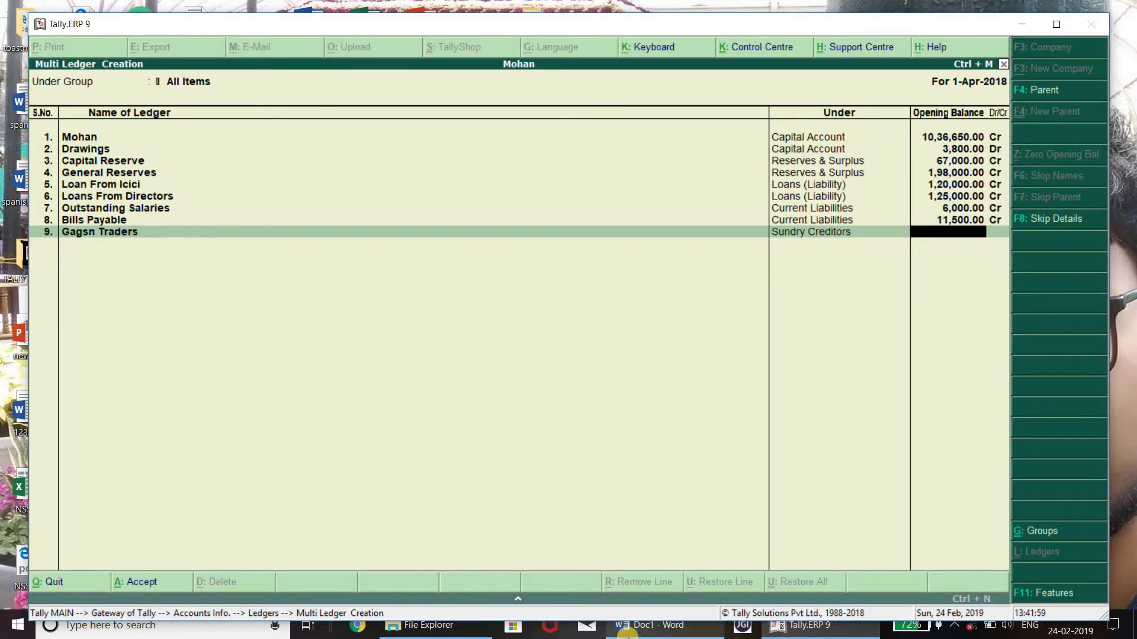
# Step: Set the Gagsn Traders ledger's opening balance to 26,000 Cr from the balance sheet
pyautogui.hotkey('alt', 'Tab')
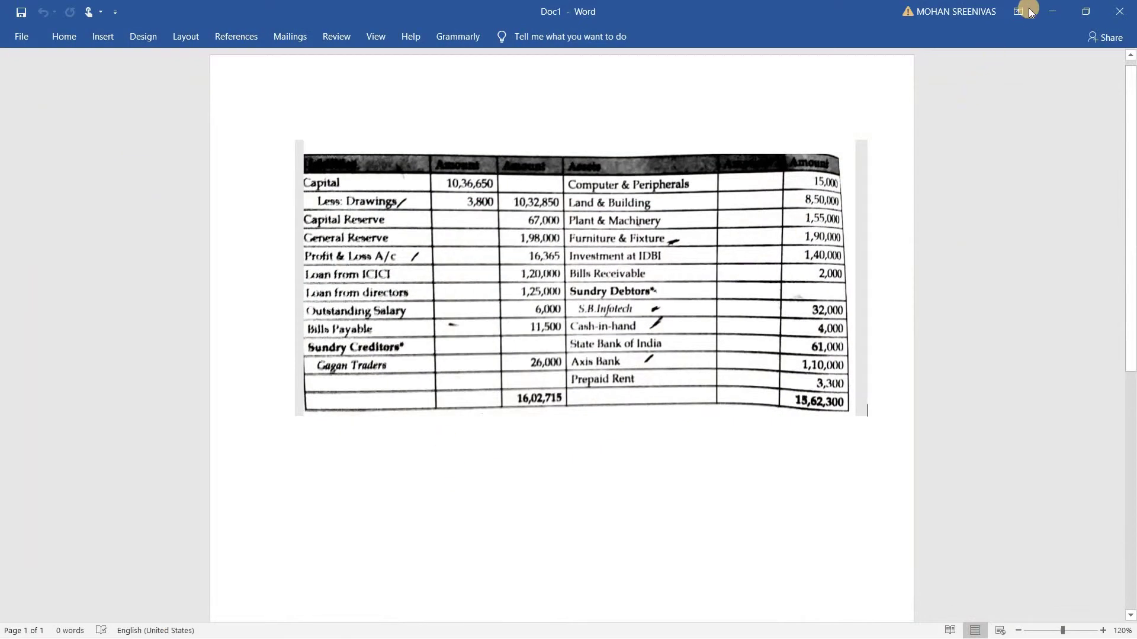
pyautogui.click(1048, 14)
pyautogui.write('26000')
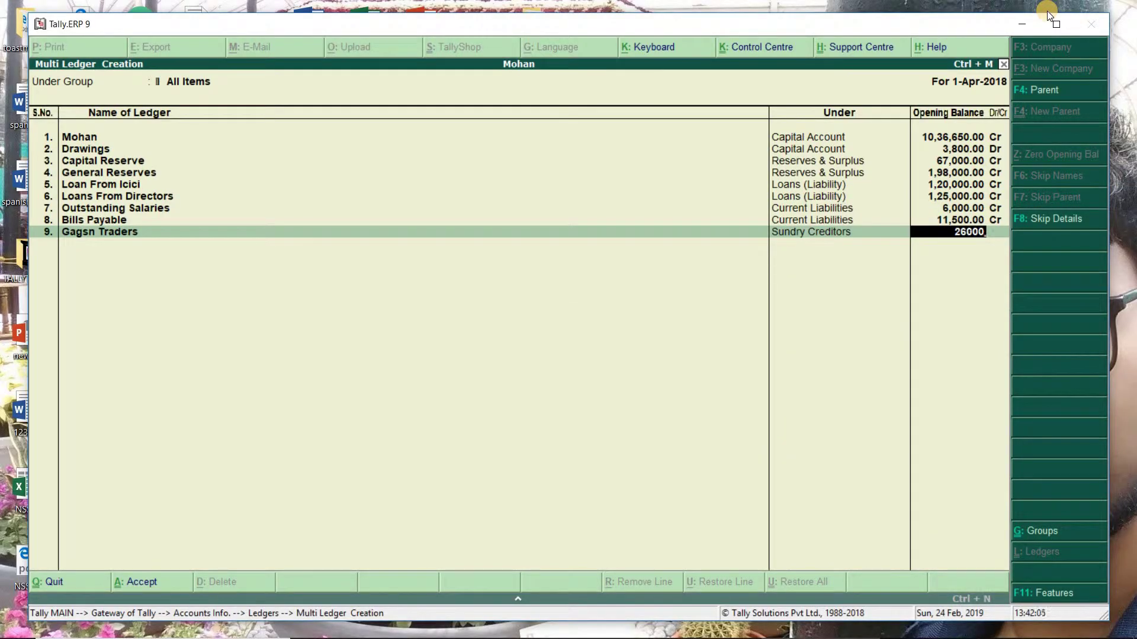
pyautogui.press('Return')
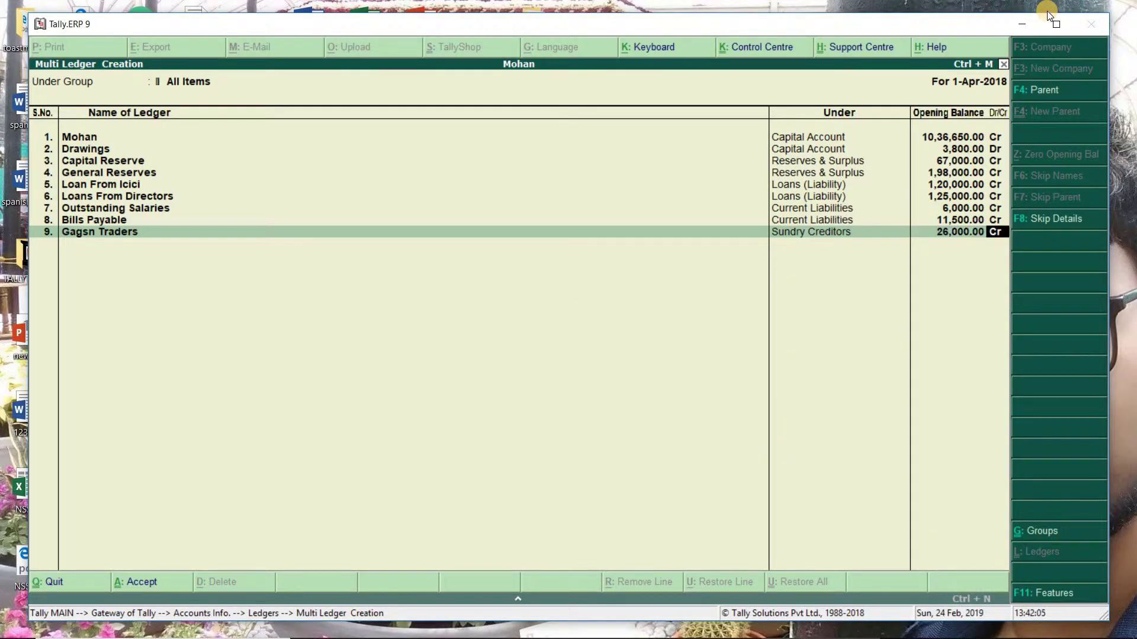
pyautogui.press('Return')
pyautogui.press('Return')
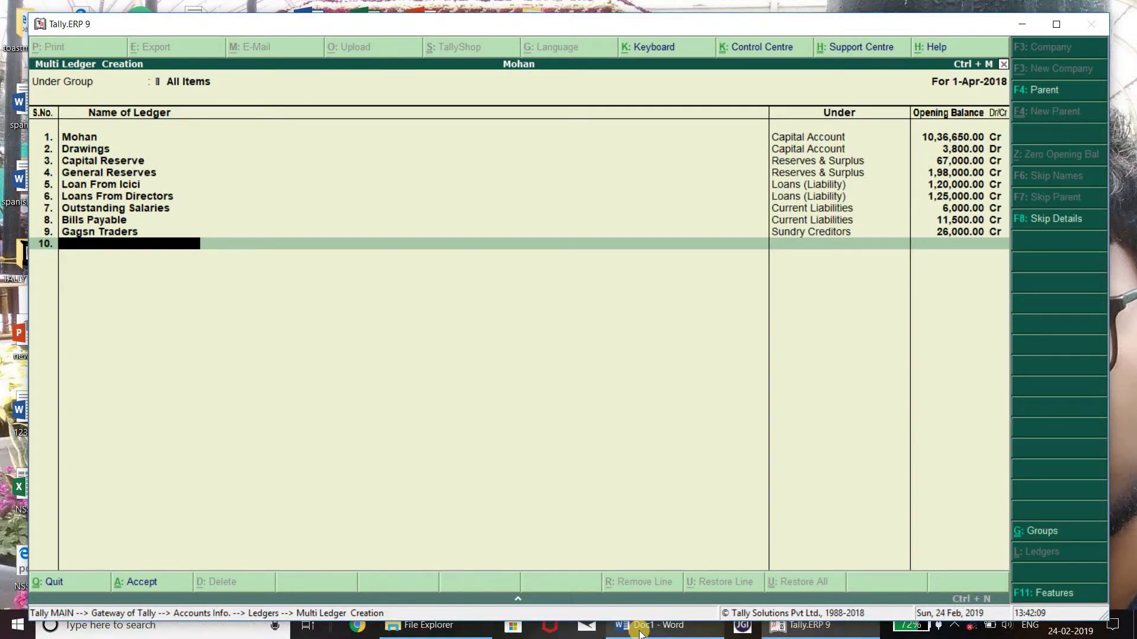
# Step: Look up the first asset in the Word balance sheet and add a Computers ledger under Fixed Assets
pyautogui.moveTo(645, 626)
pyautogui.click(663, 580)
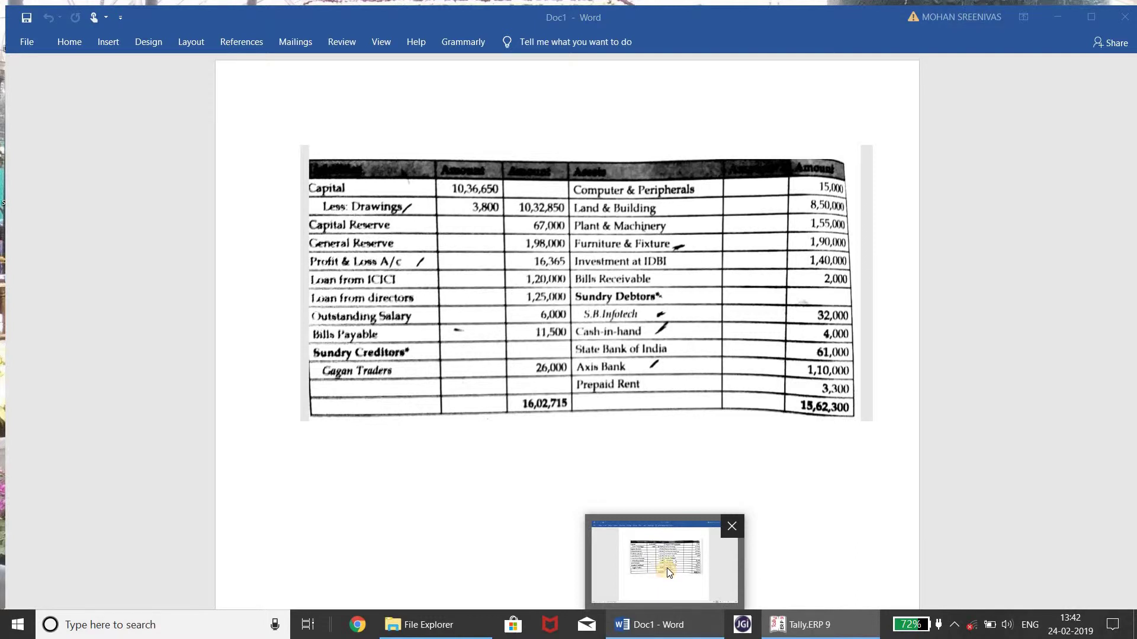
pyautogui.hotkey('alt', 'Tab')
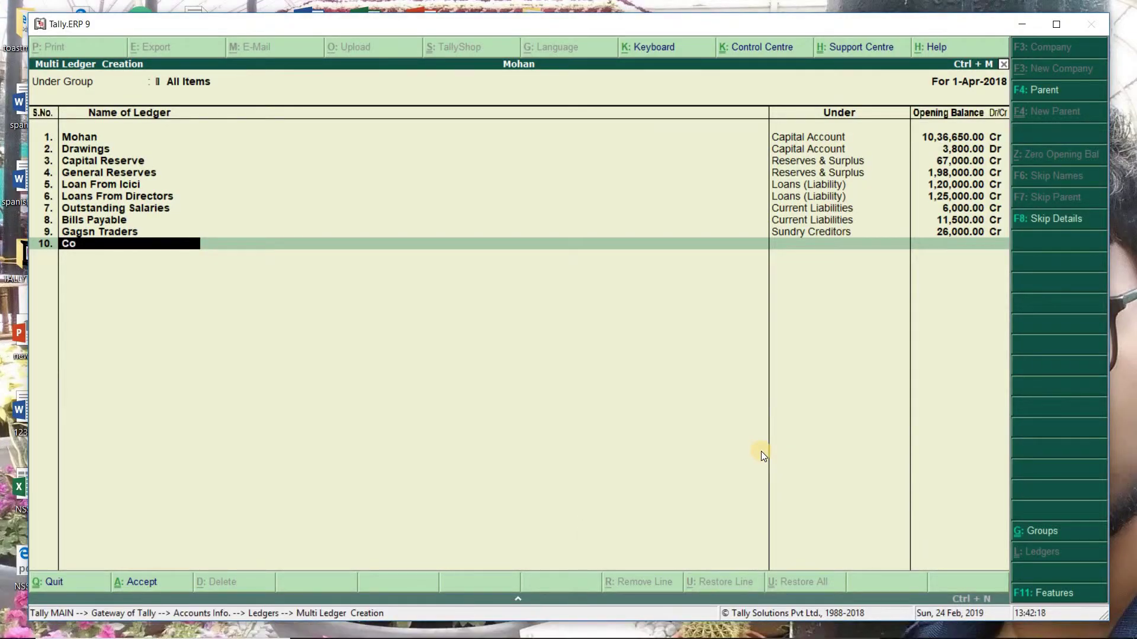
pyautogui.write('Computers')
pyautogui.press('Return')
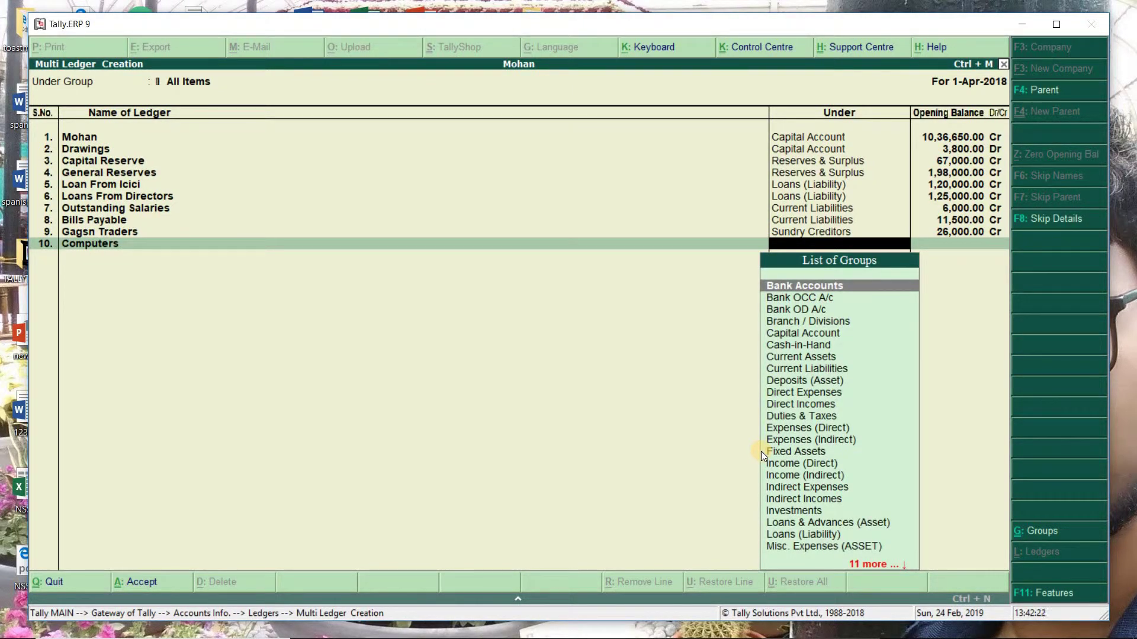
pyautogui.write('Fixed')
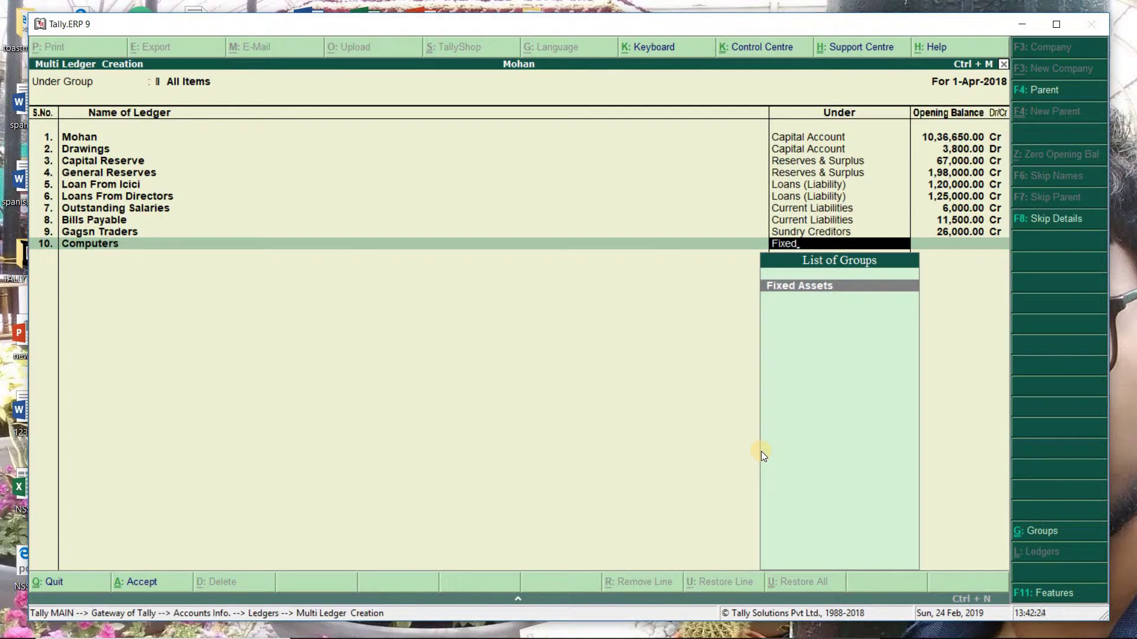
pyautogui.press('Return')
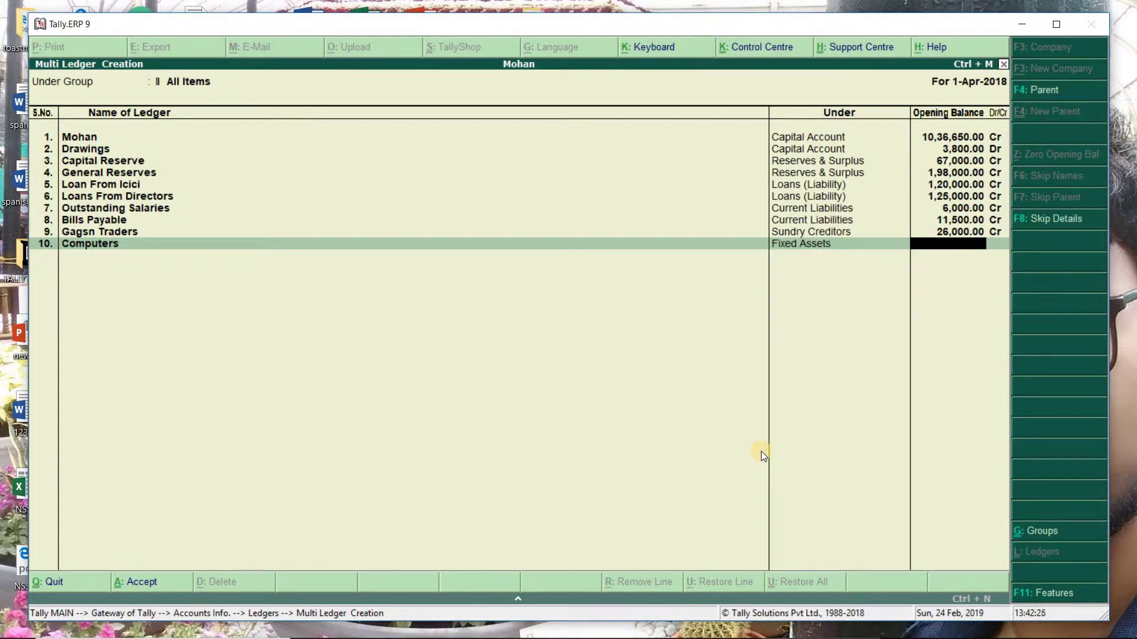
# Step: Check the computer amount in the Word balance sheet and set the Computers ledger's opening balance to 15,000 Dr
pyautogui.moveTo(663, 631)
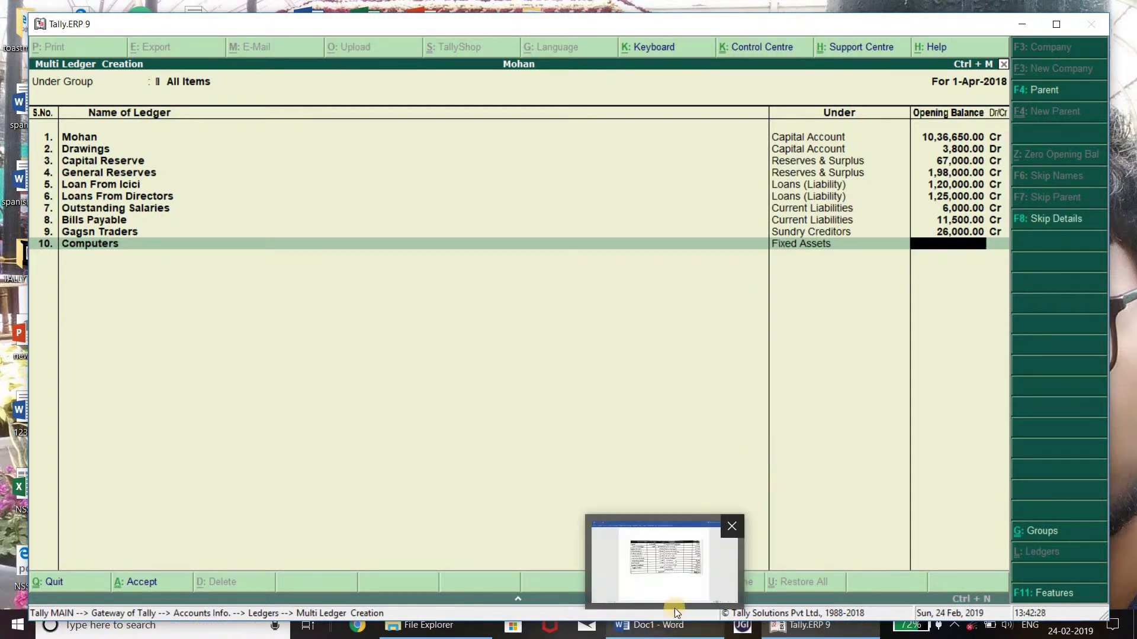
pyautogui.click(680, 591)
pyautogui.hotkey('alt', 'Tab')
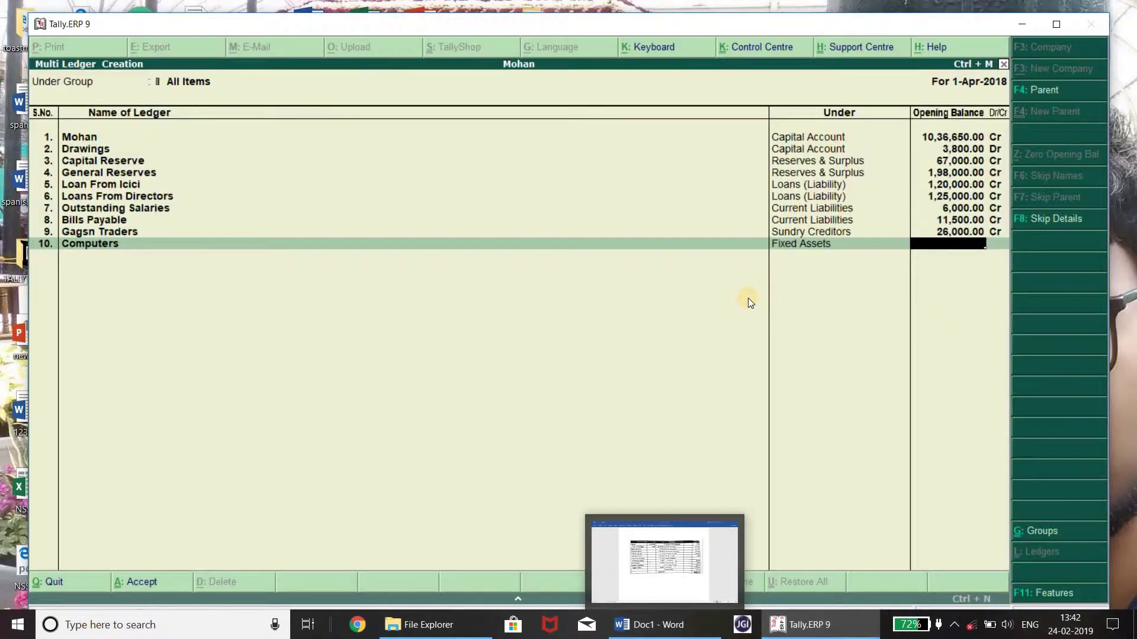
pyautogui.write('15,00')
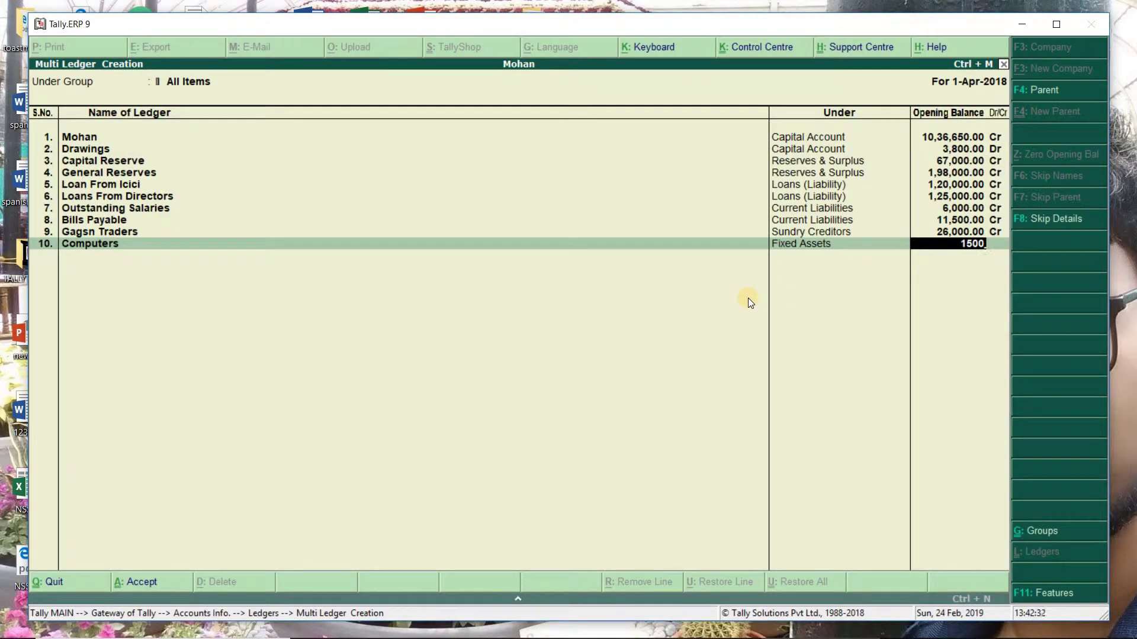
pyautogui.write('0')
pyautogui.press('Return')
pyautogui.press('d')
pyautogui.press('Return')
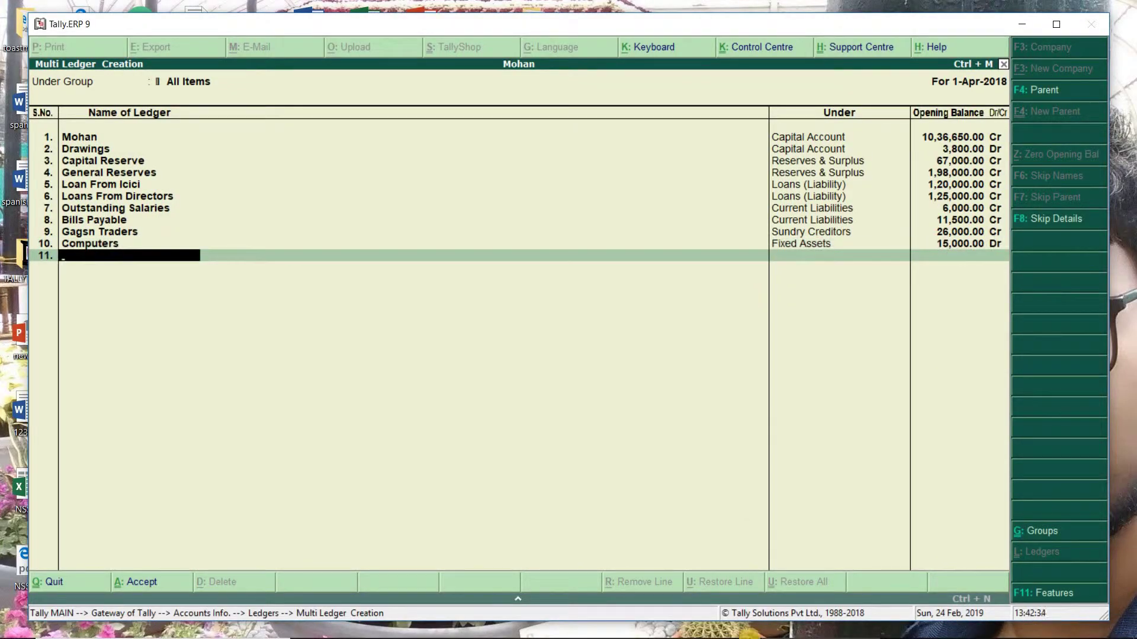
# Step: Look up the asset after computers in the Word balance sheet and add a ledger named Lands and Buildings
pyautogui.click(663, 631)
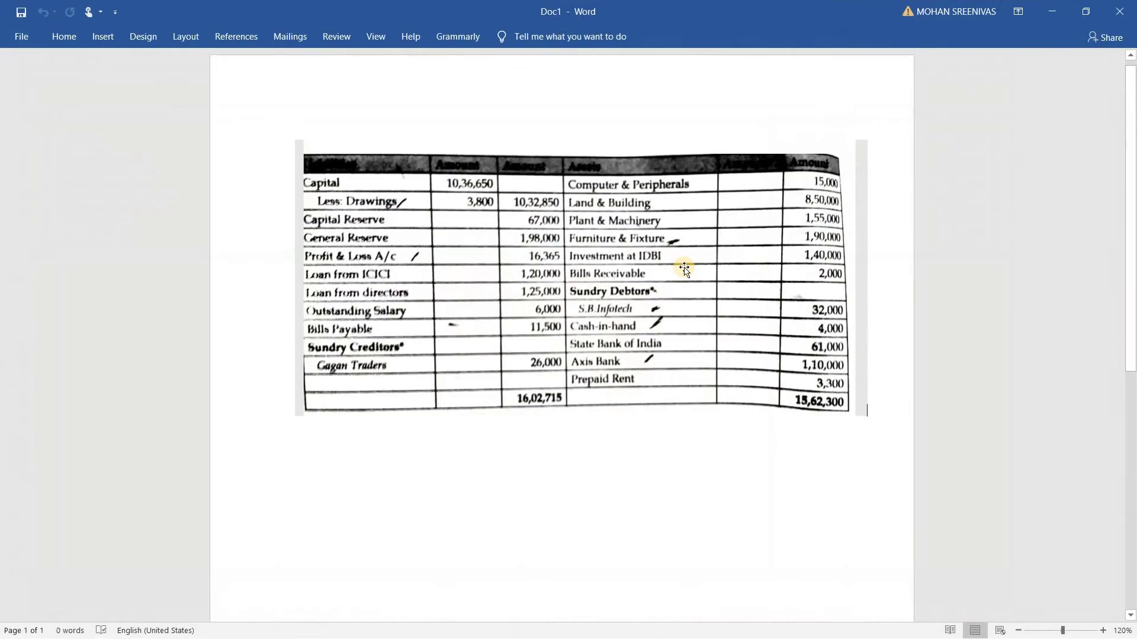
pyautogui.click(1049, 12)
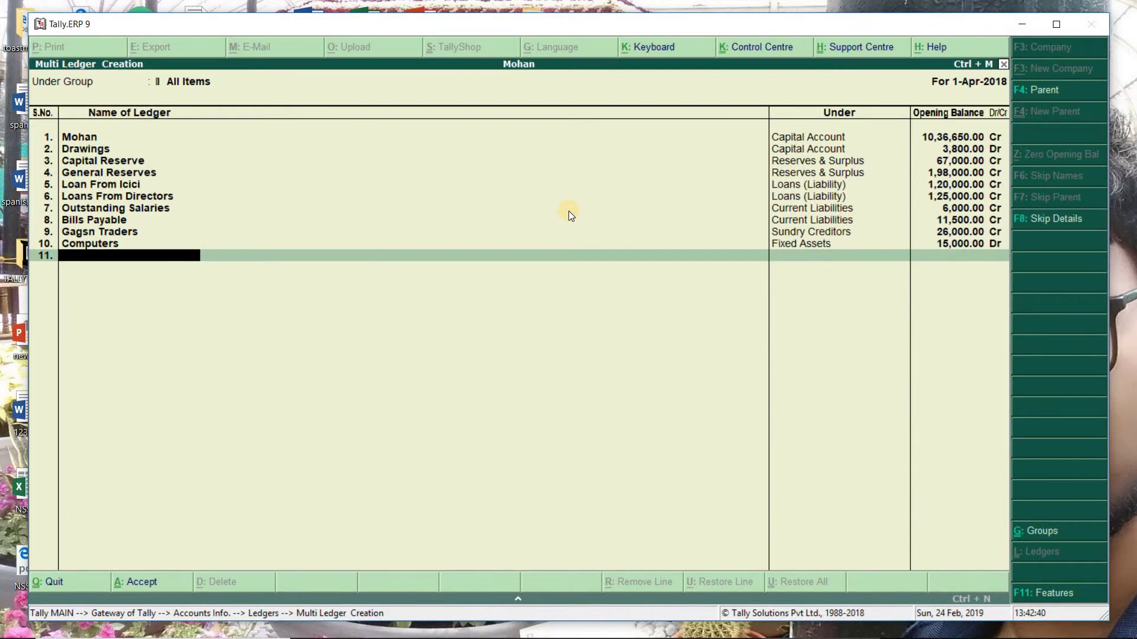
pyautogui.write('Land')
pyautogui.write('s and')
pyautogui.write(' Bui')
pyautogui.press('BackSpace')
pyautogui.write('uildings')
pyautogui.press('Return')
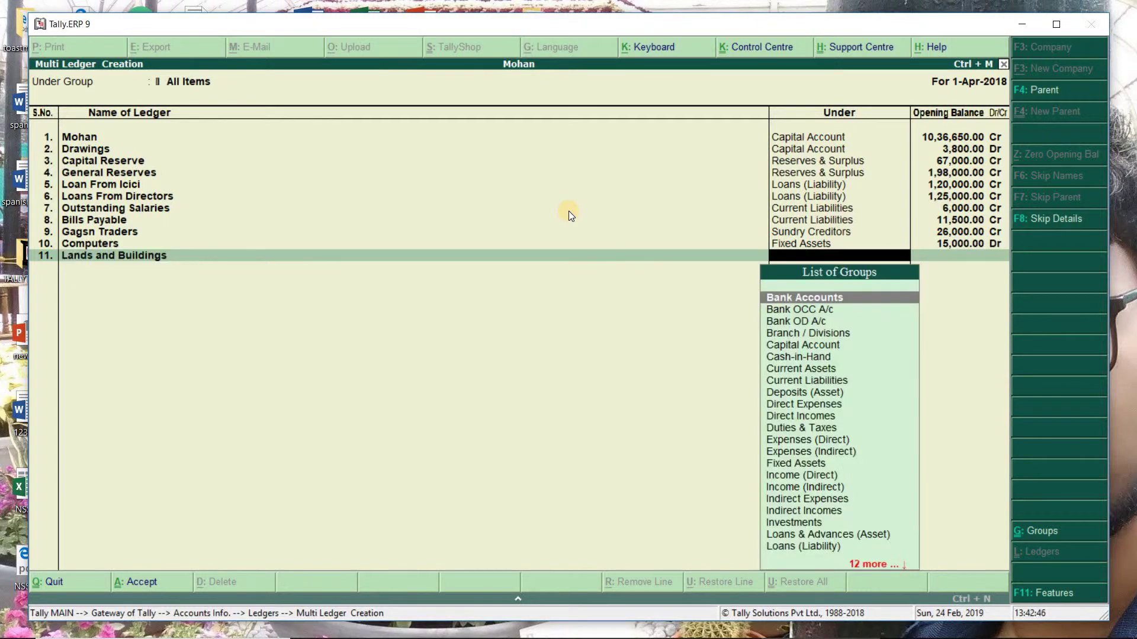
# Step: Place the Lands and Buildings ledger under Fixed Assets with an opening balance of 8,50,000 Dr
pyautogui.write('Fi')
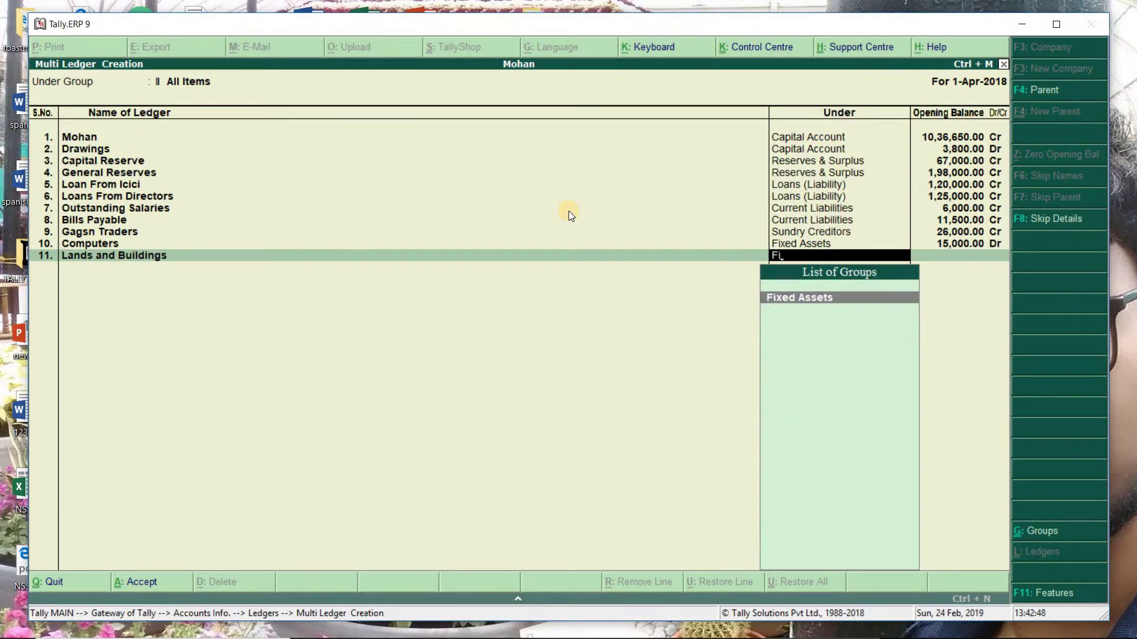
pyautogui.write('xed')
pyautogui.press('Return')
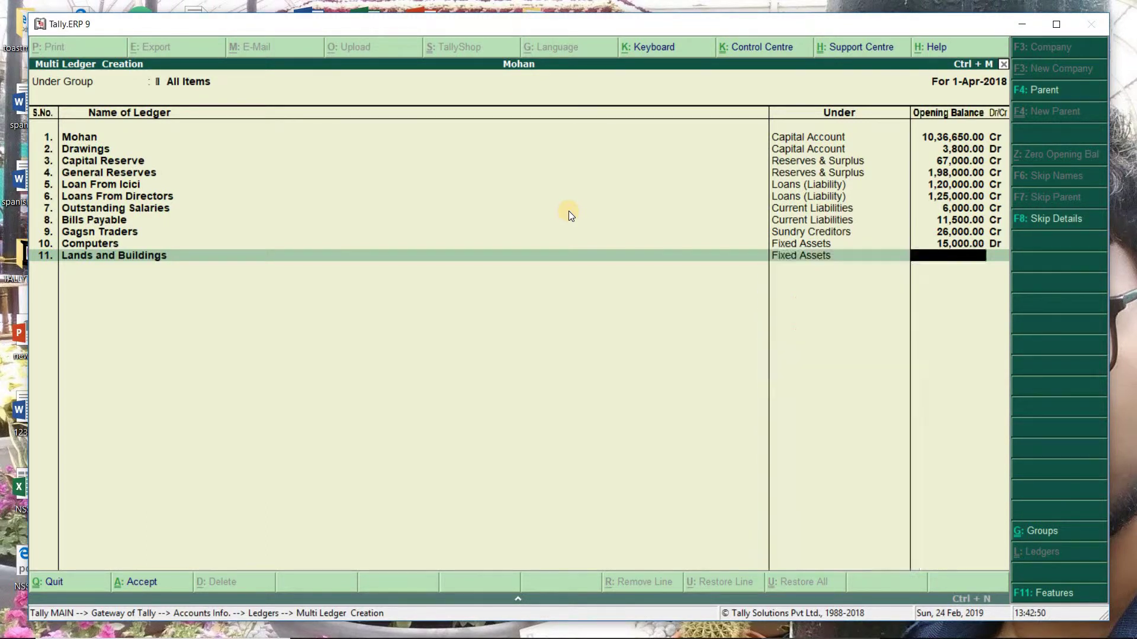
pyautogui.write('850000')
pyautogui.press('Return')
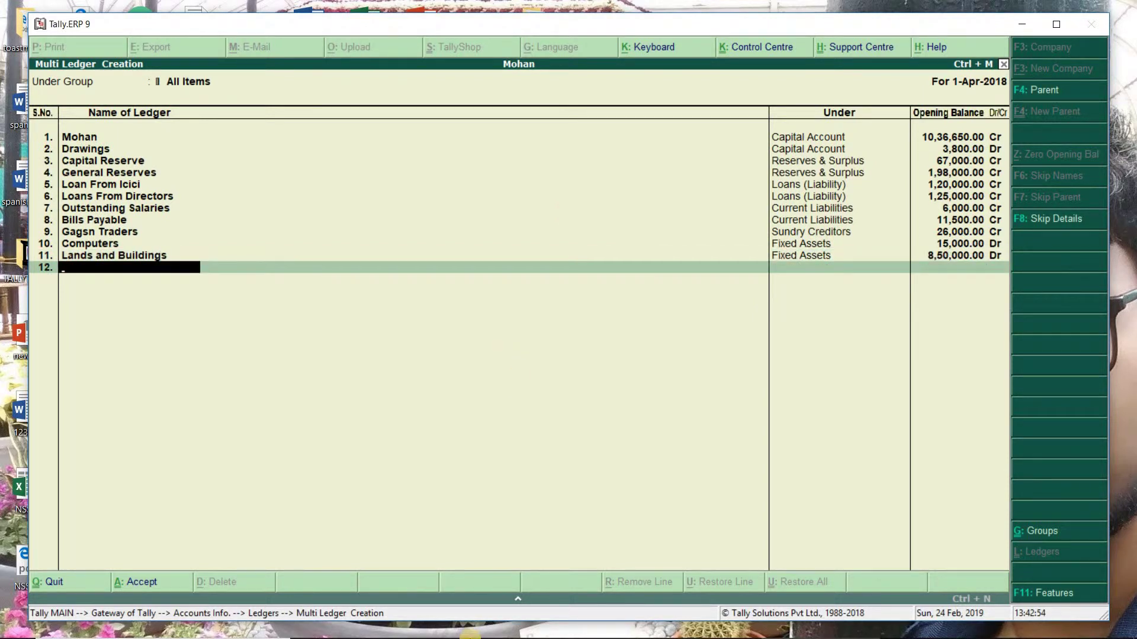
# Step: Look up the next fixed asset in the Word balance sheet and add a ledger named Plants and Machinery
pyautogui.moveTo(485, 634)
pyautogui.moveTo(636, 627)
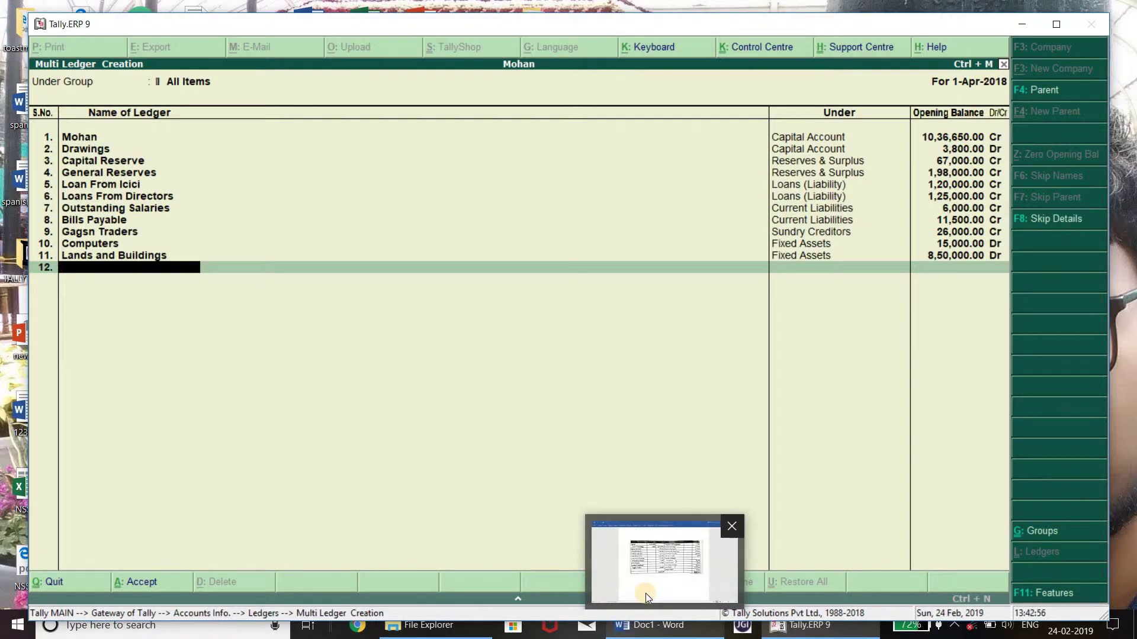
pyautogui.click(646, 591)
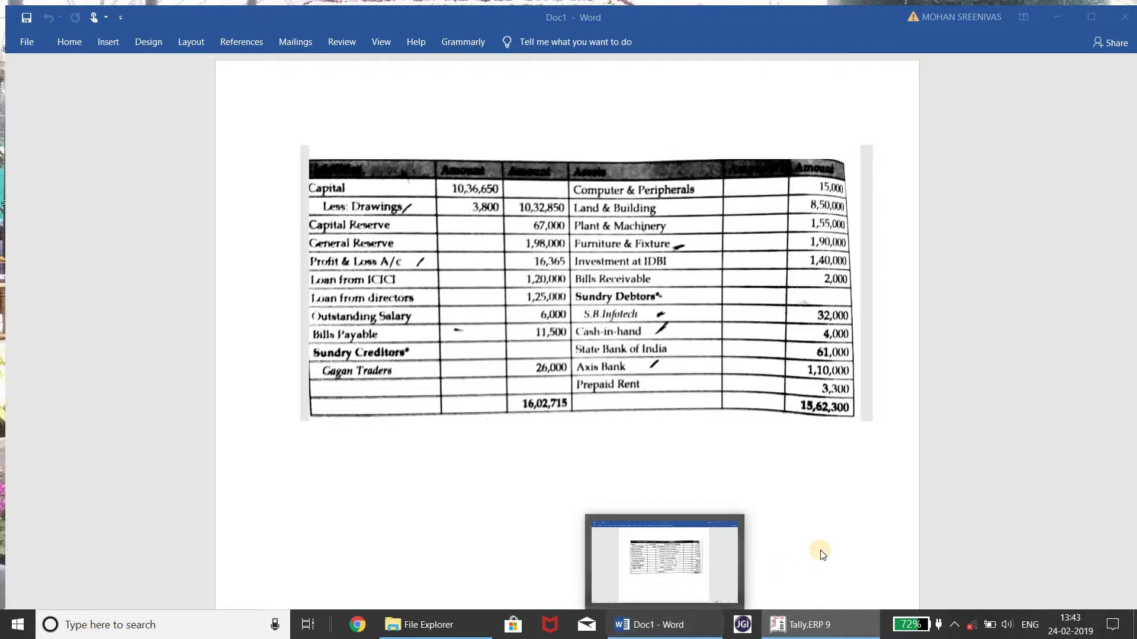
pyautogui.hotkey('alt', 'Tab')
pyautogui.write('Pla')
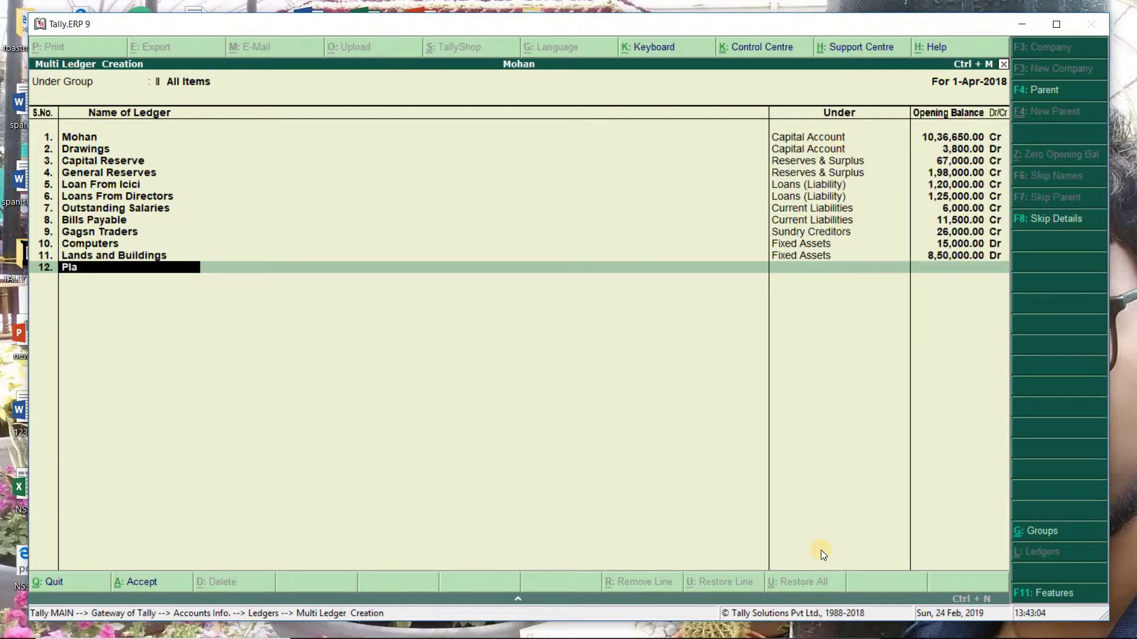
pyautogui.write('nts and Machinery')
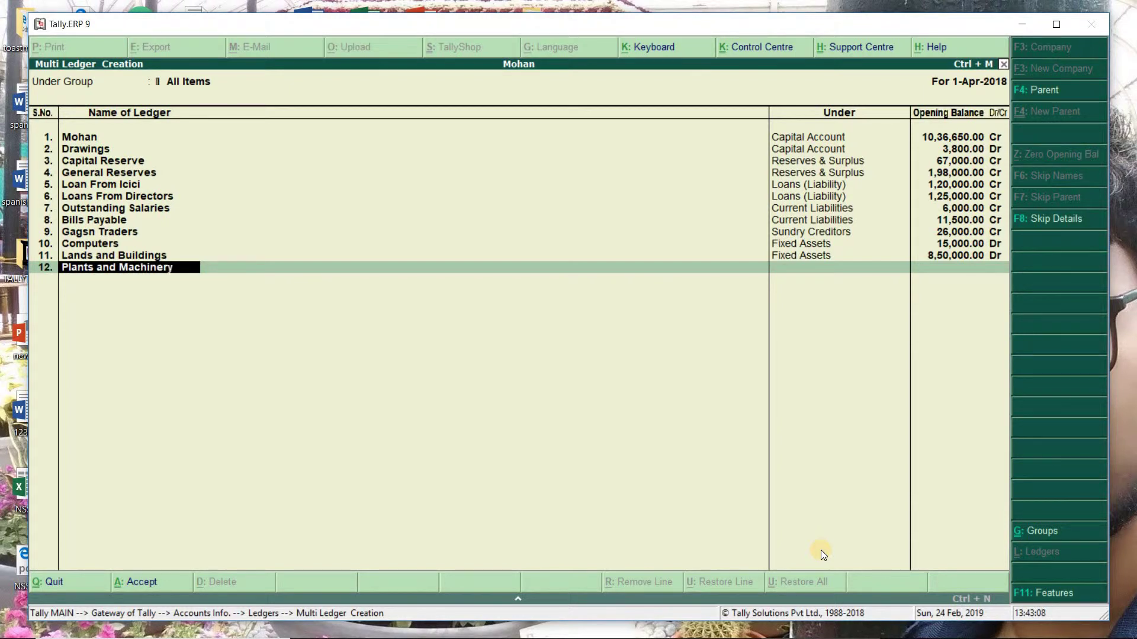
pyautogui.press('Return')
# Step: Place the Plants and Machinery ledger under Fixed Assets with an opening balance of 1,50,000 Dr
pyautogui.write('Fi')
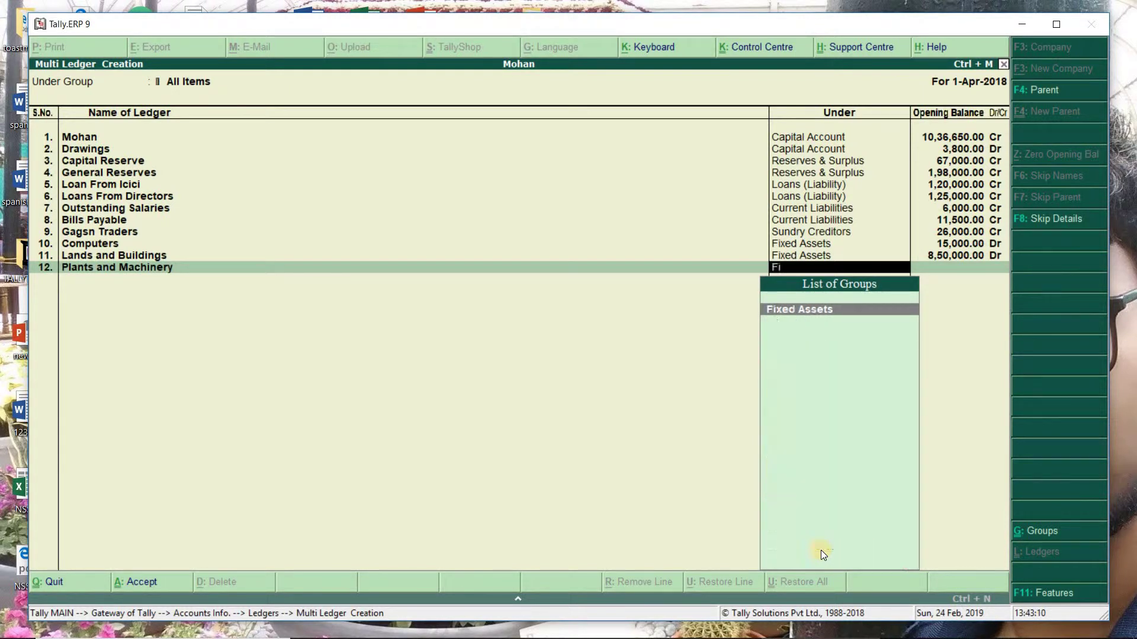
pyautogui.write('xed')
pyautogui.press('Return')
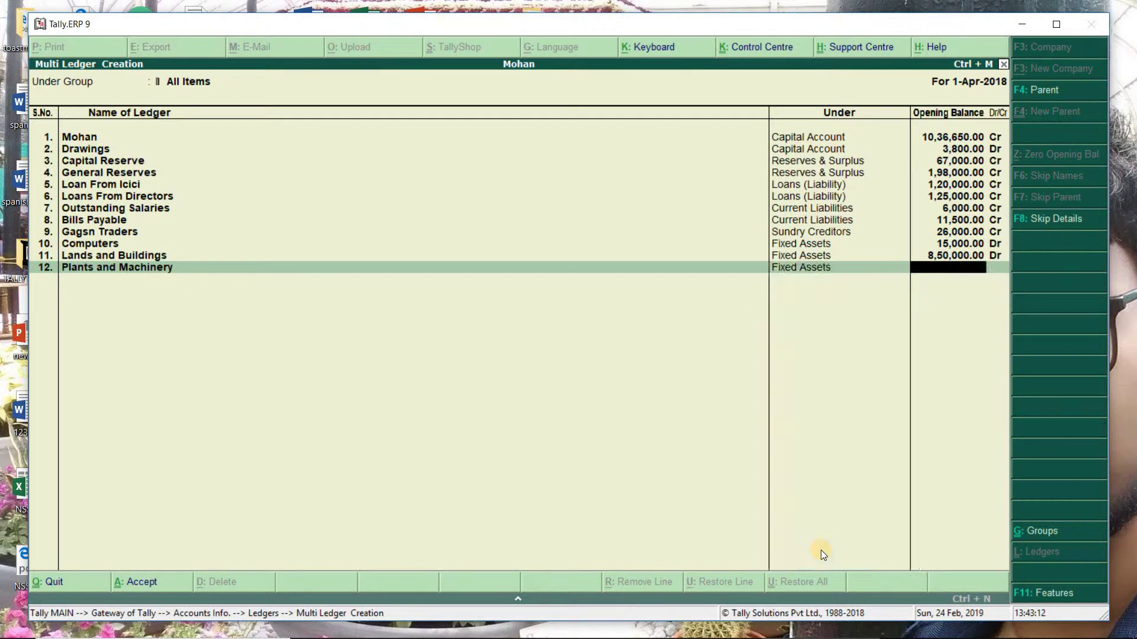
pyautogui.write('150000')
pyautogui.press('Return')
pyautogui.press('Return')
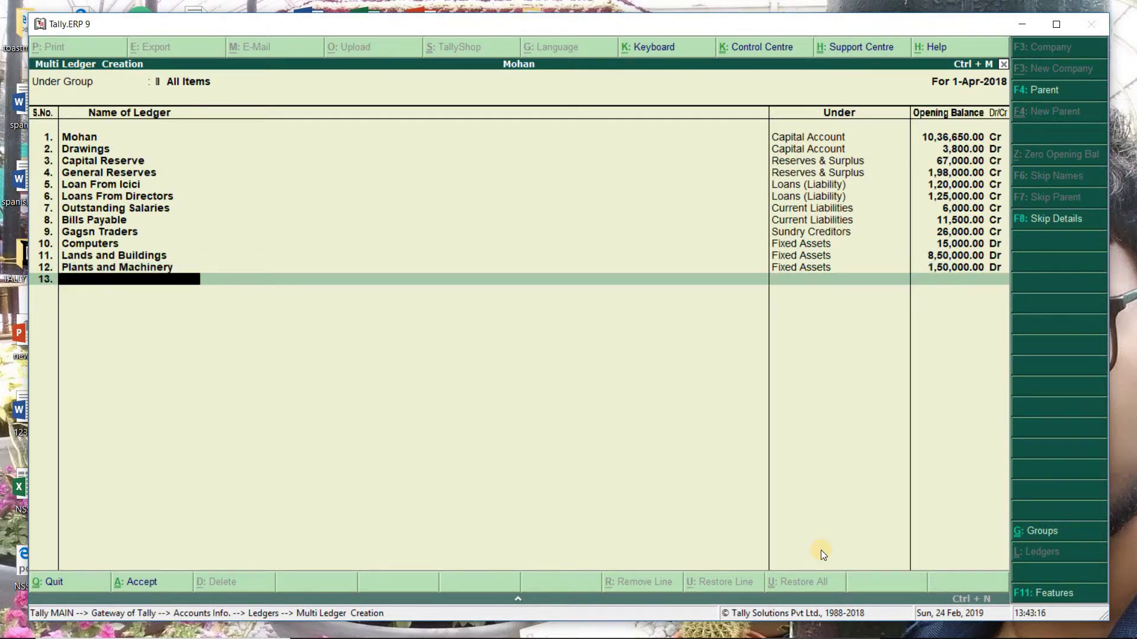
# Step: Add a Furnitures and Fixtures ledger under Fixed Assets and check its amount in the Word balance sheet
pyautogui.moveTo(817, 638)
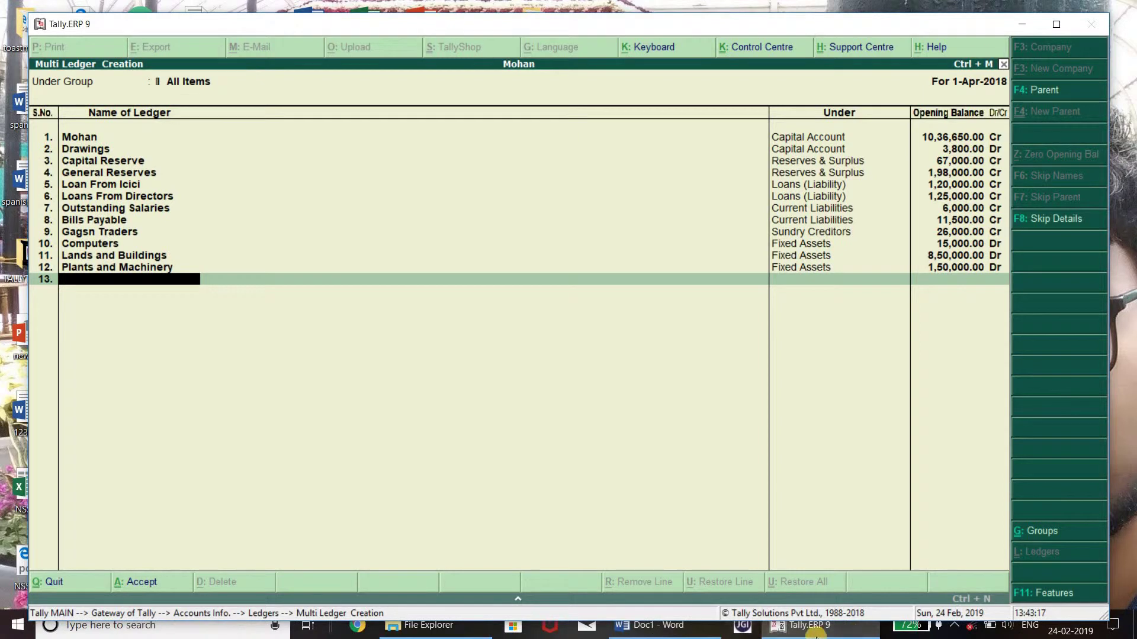
pyautogui.click(681, 634)
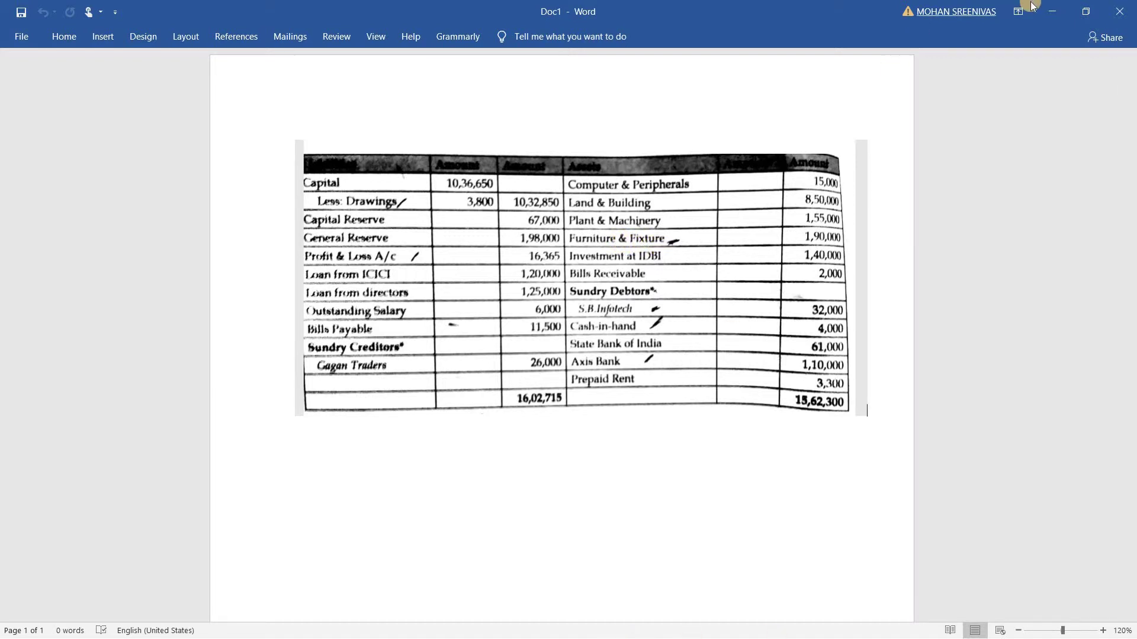
pyautogui.click(1048, 12)
pyautogui.write('F')
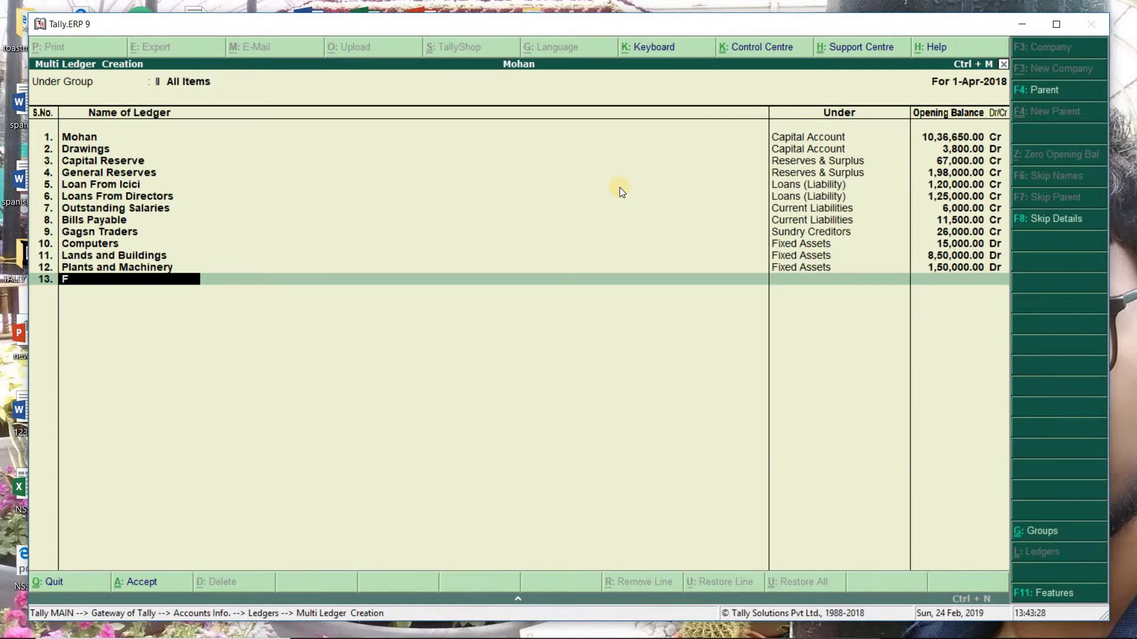
pyautogui.write('urnitures and fixtures')
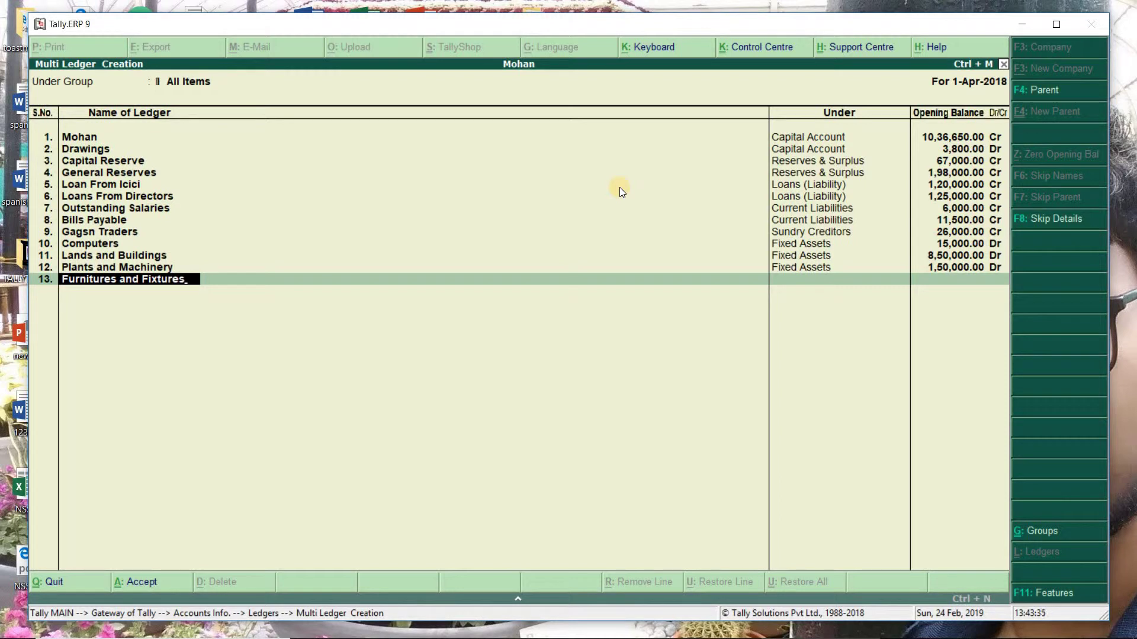
pyautogui.press('Return')
pyautogui.write('Fix')
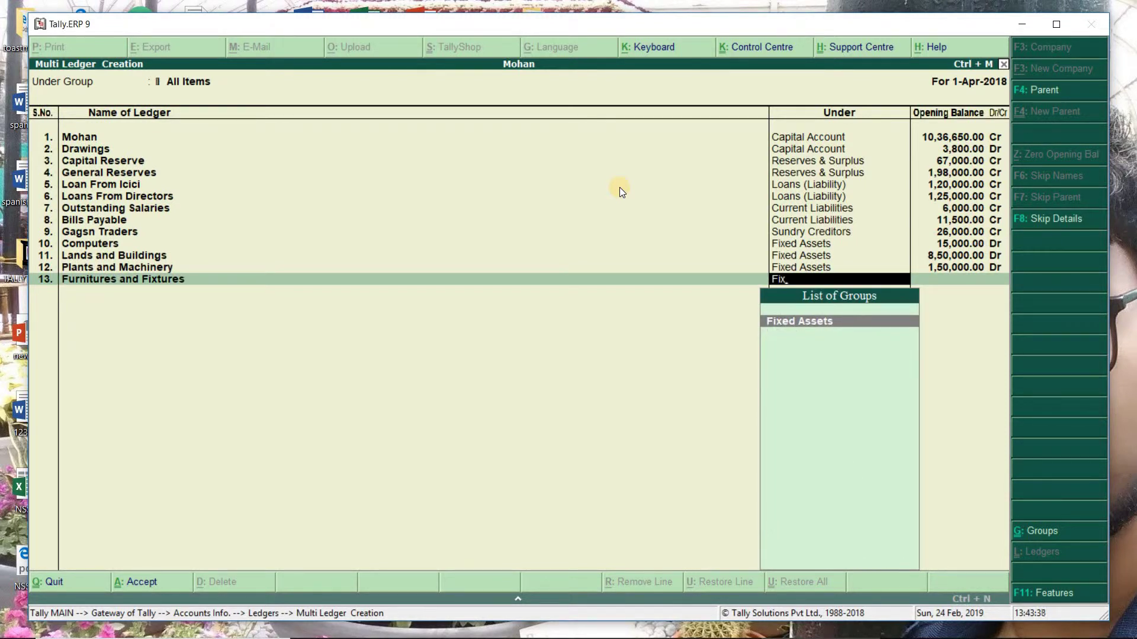
pyautogui.press('Return')
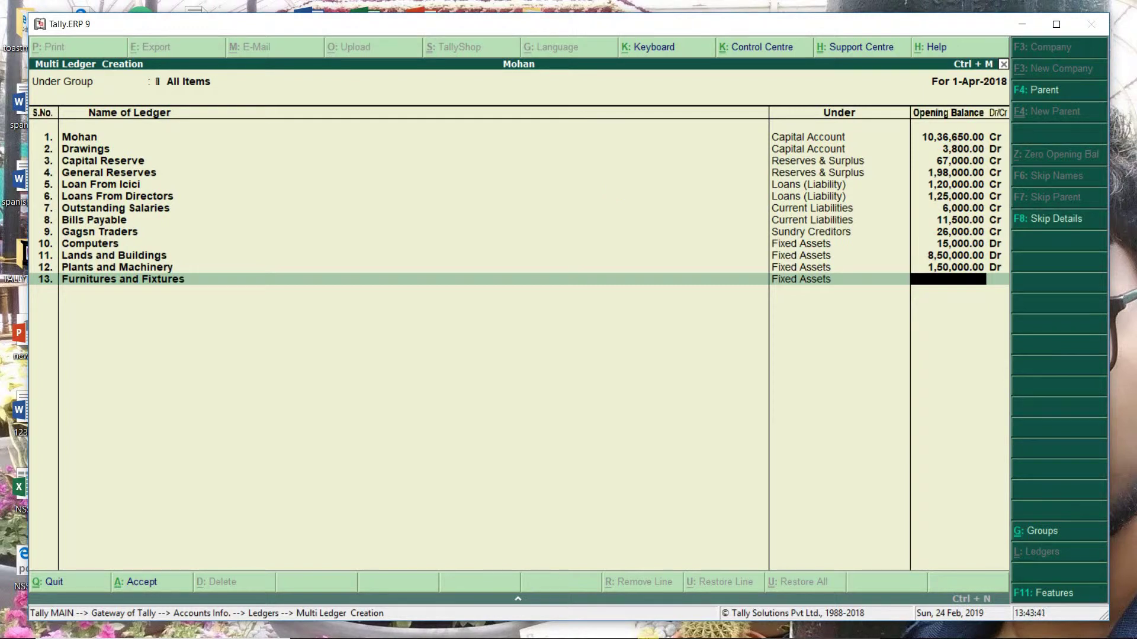
pyautogui.moveTo(674, 634)
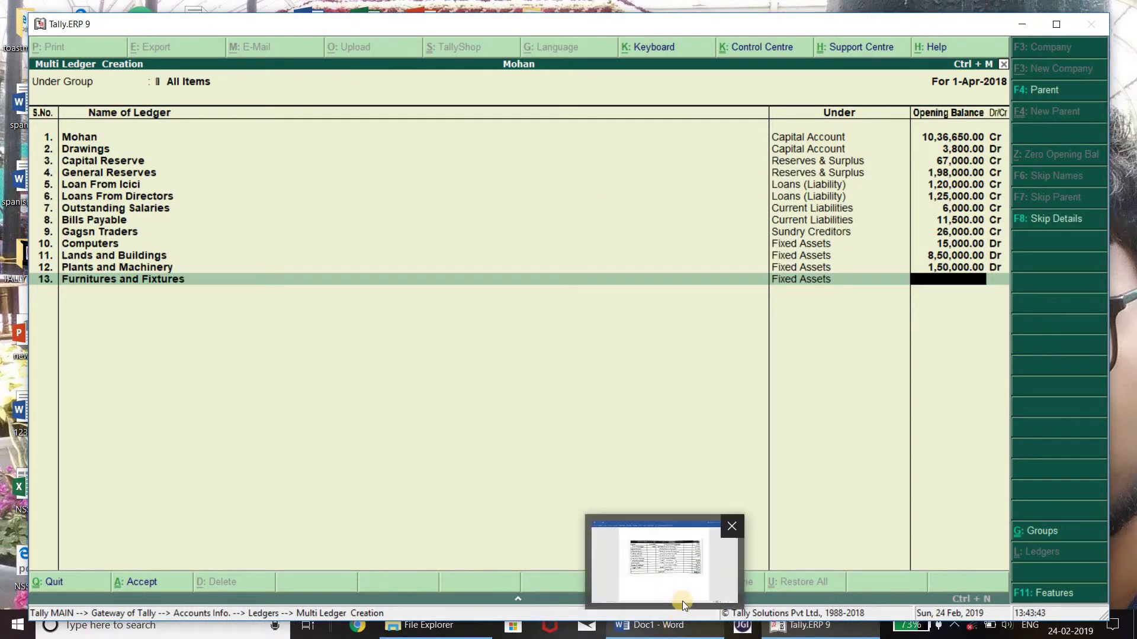
pyautogui.click(682, 601)
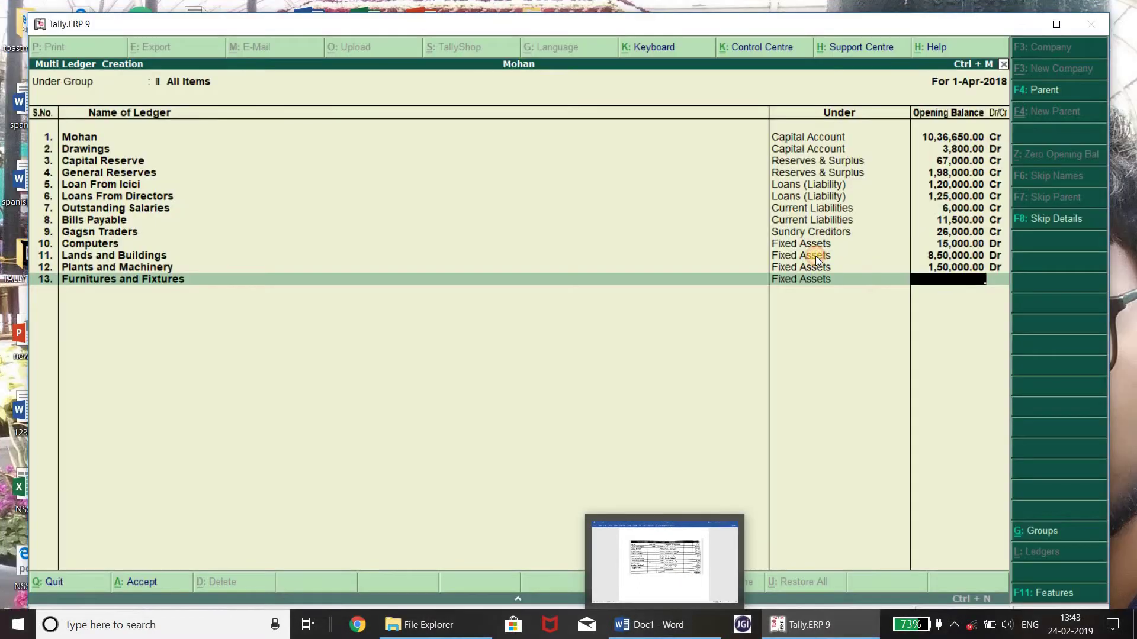
pyautogui.click(816, 256)
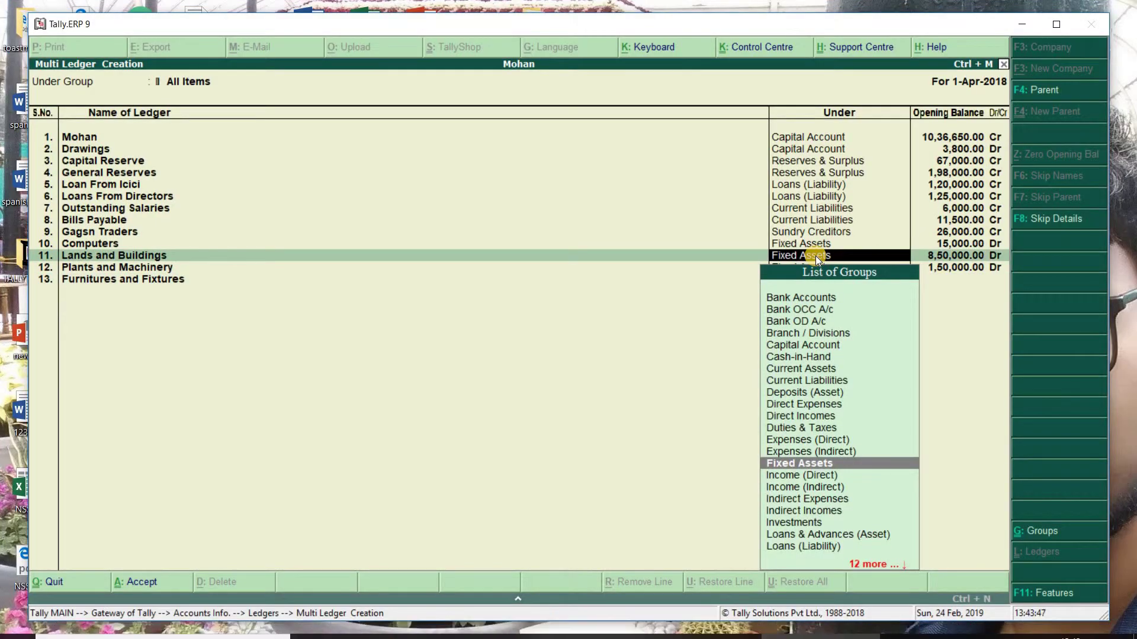
pyautogui.press('Return')
pyautogui.press('Return')
pyautogui.press('Return')
pyautogui.press('Return')
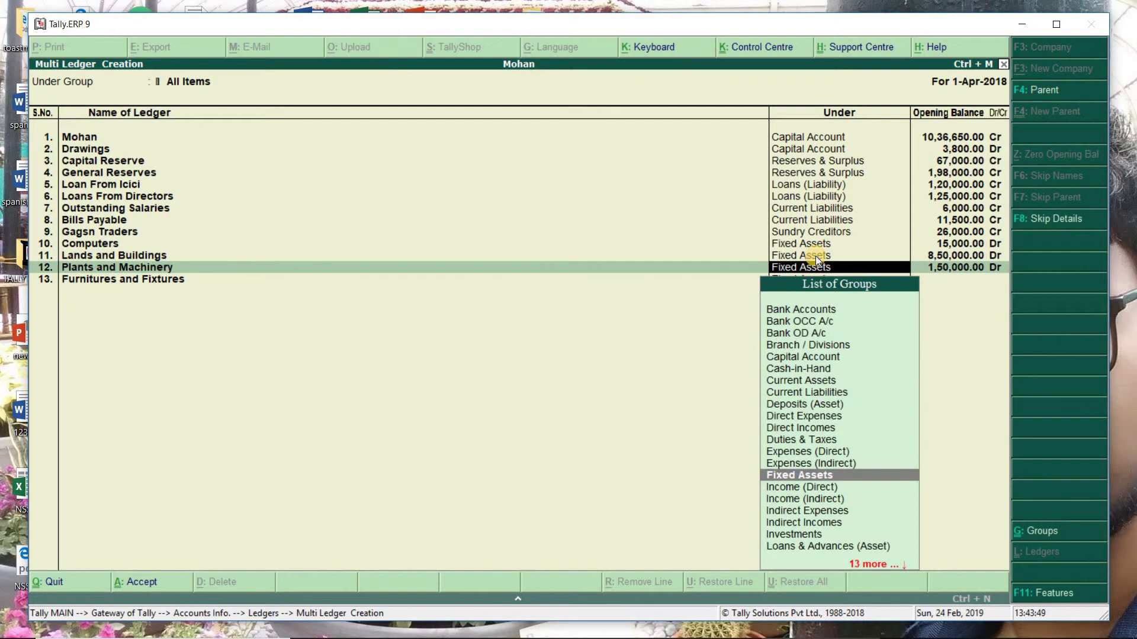
pyautogui.press('Return')
pyautogui.press('Return')
pyautogui.press('Return')
pyautogui.press('Return')
pyautogui.press('Return')
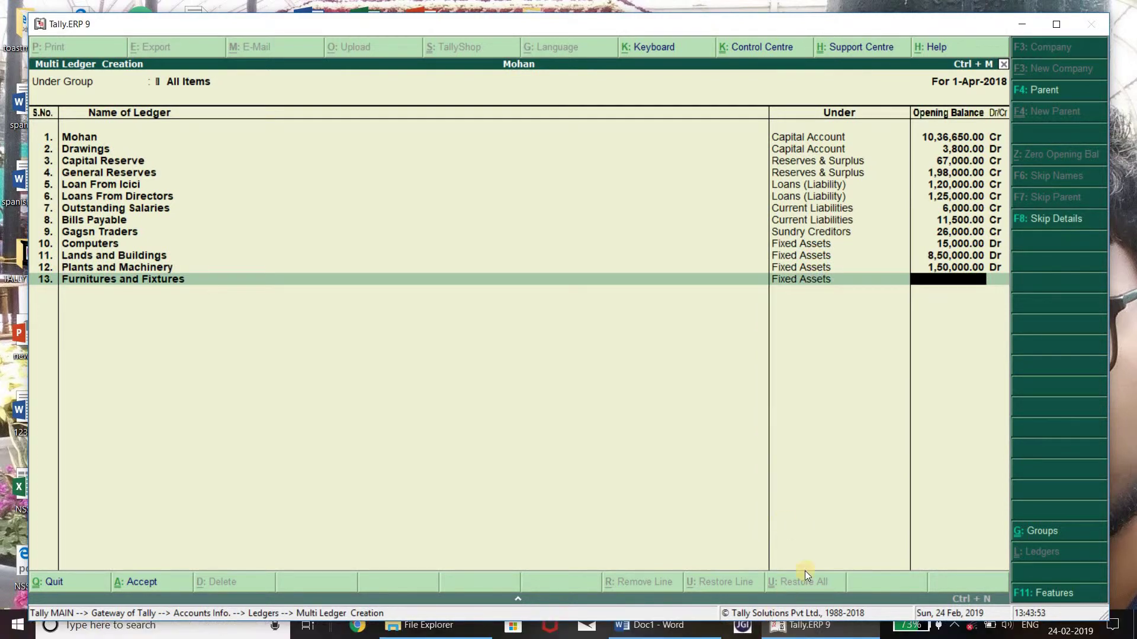
# Step: Set the Furnitures and Fixtures ledger's opening balance to 1,90,000 Dr
pyautogui.write('190000')
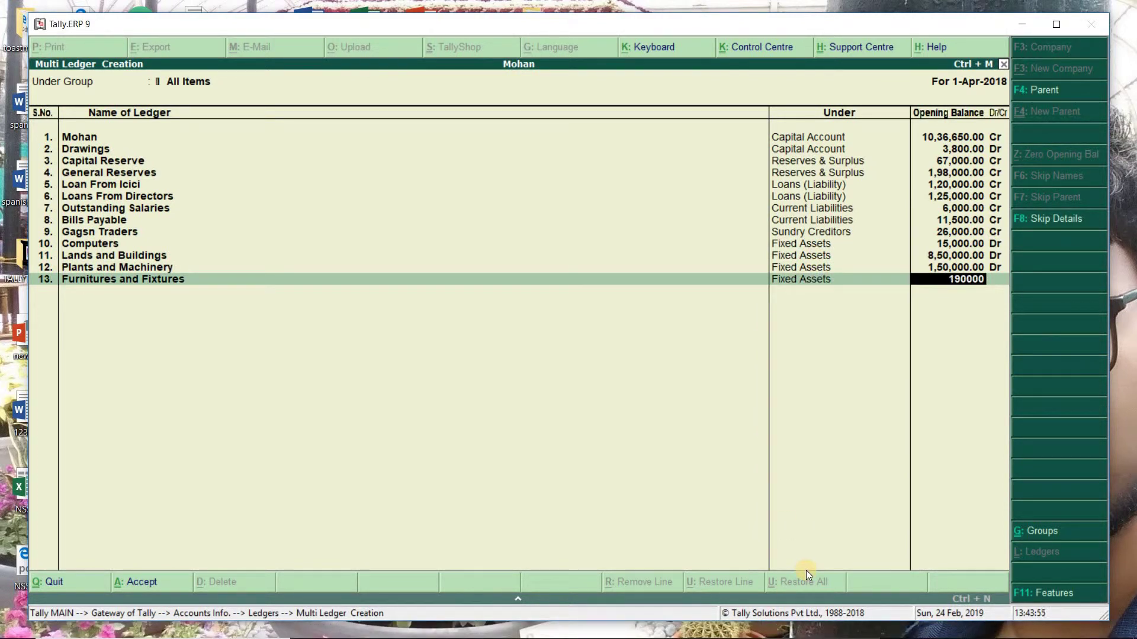
pyautogui.press('Return')
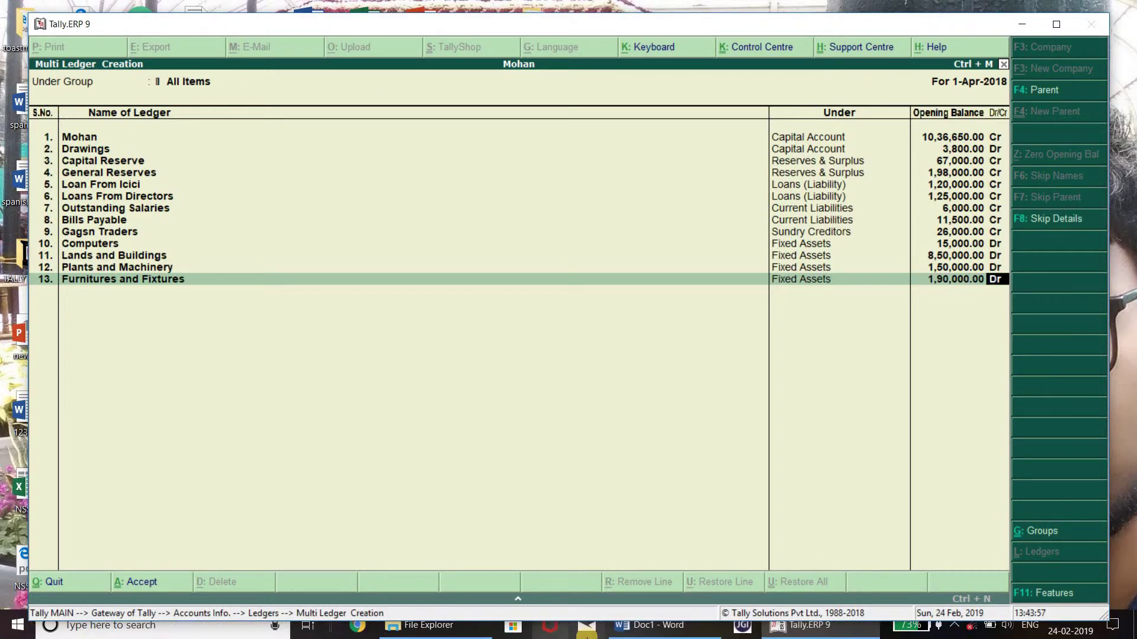
# Step: Look up the next asset in the Word balance sheet and add an Investment at Idbi ledger under the Investments group
pyautogui.click(637, 628)
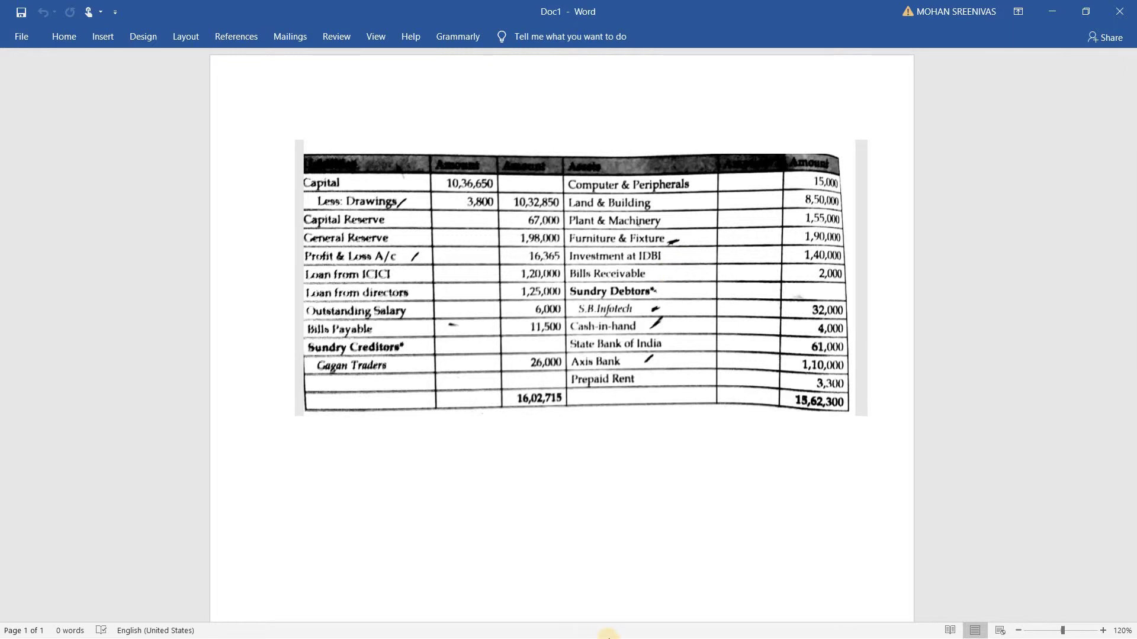
pyautogui.click(1050, 11)
pyautogui.press('Return')
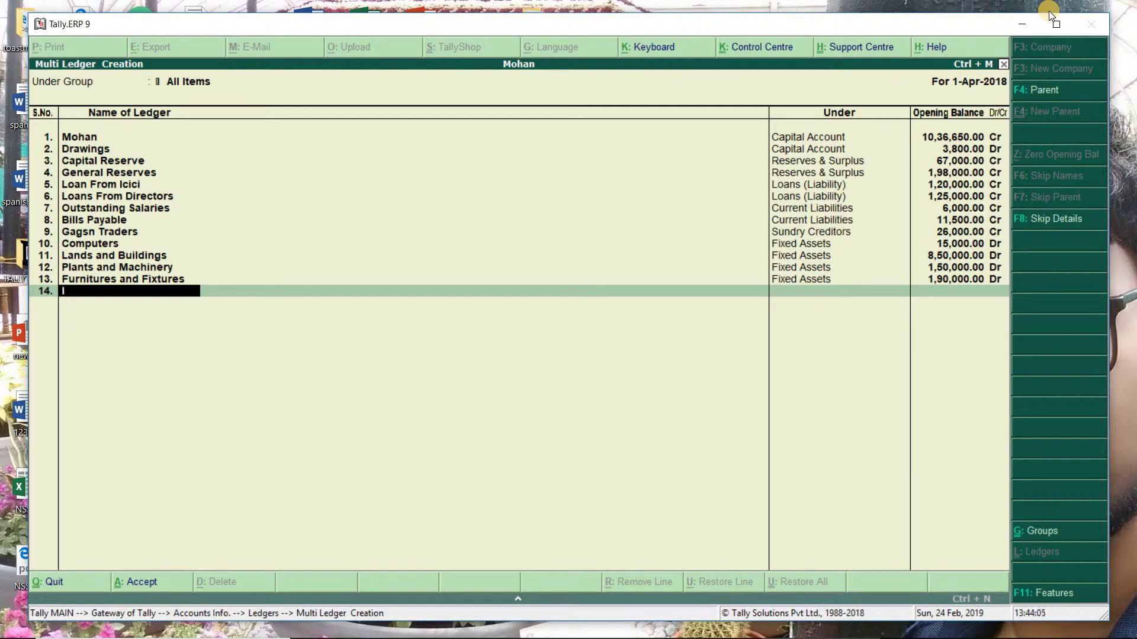
pyautogui.write('Investment at Idibi')
pyautogui.press('Return')
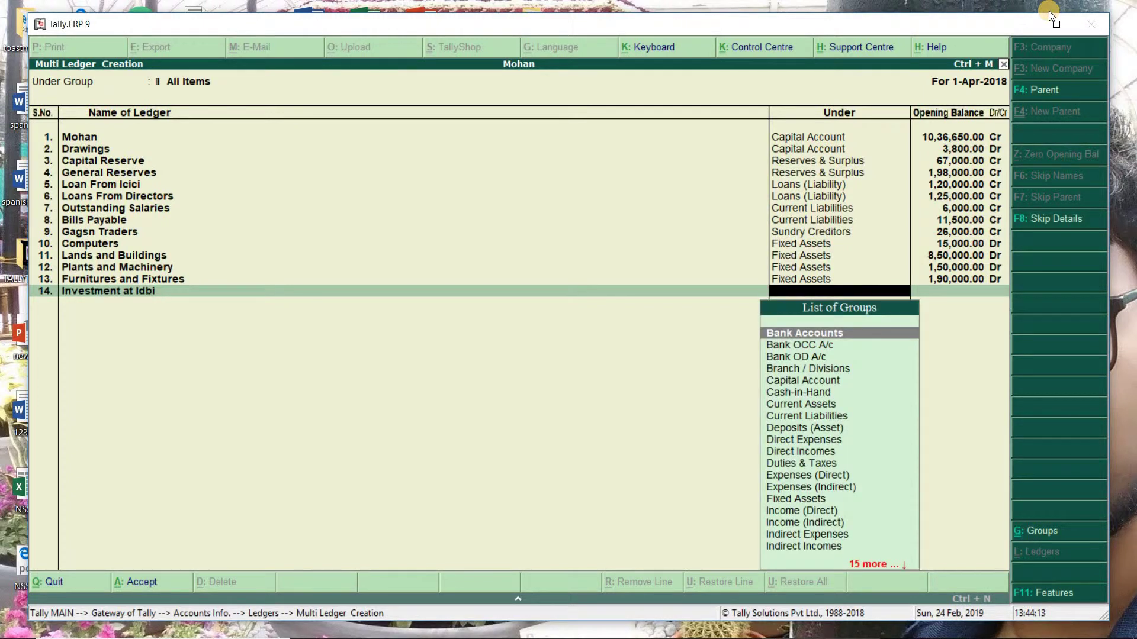
pyautogui.write('Inves')
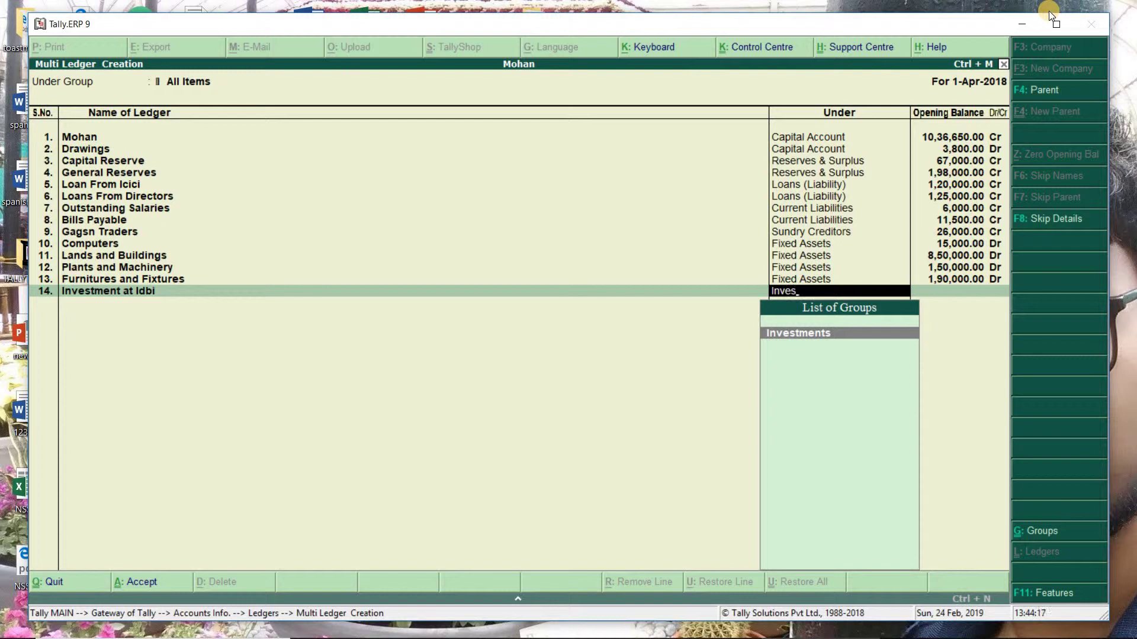
pyautogui.press('Return')
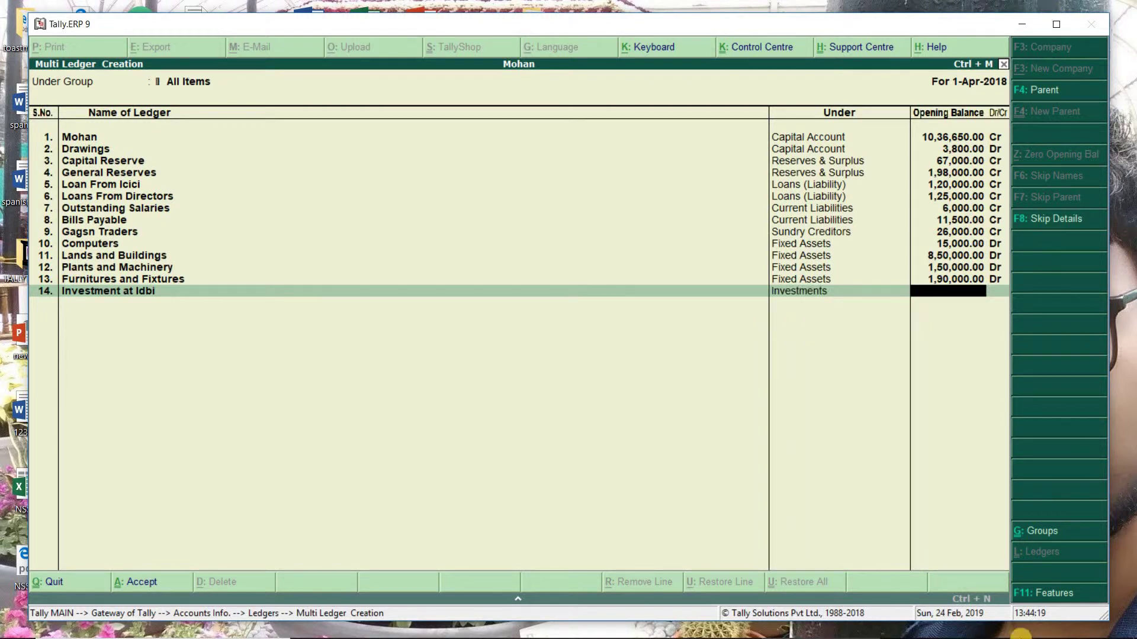
# Step: Check the IDBI investment amount in the Word balance sheet and set the Investment at Idbi ledger's opening balance to 1,40,000 Dr
pyautogui.moveTo(1019, 636)
pyautogui.click(678, 633)
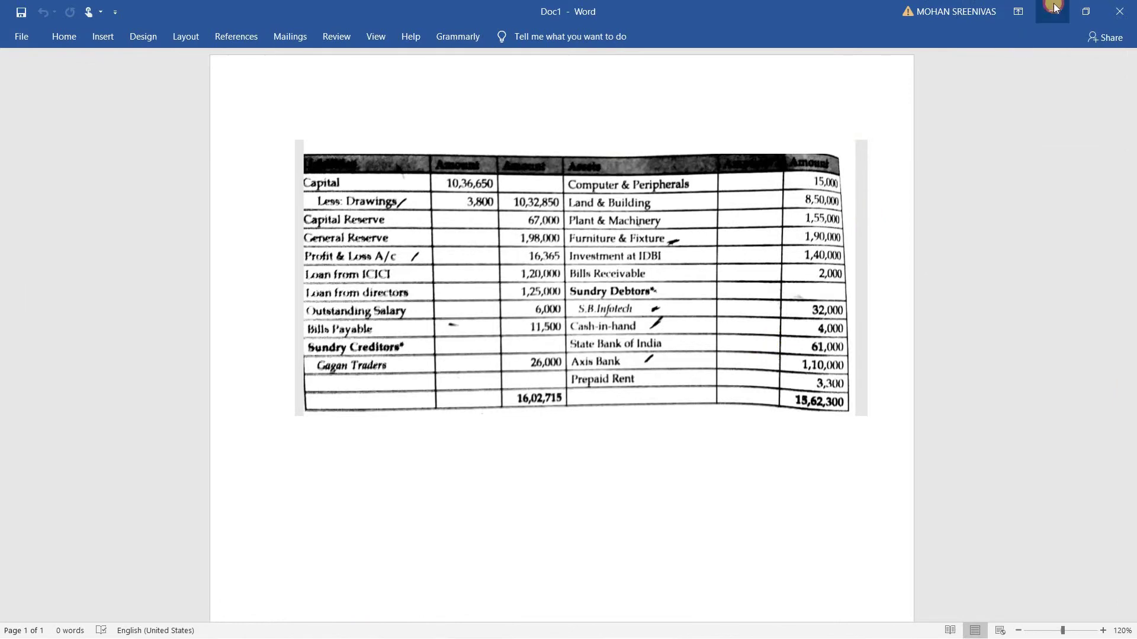
pyautogui.click(1053, 7)
pyautogui.write('1,40,00')
pyautogui.write('0000')
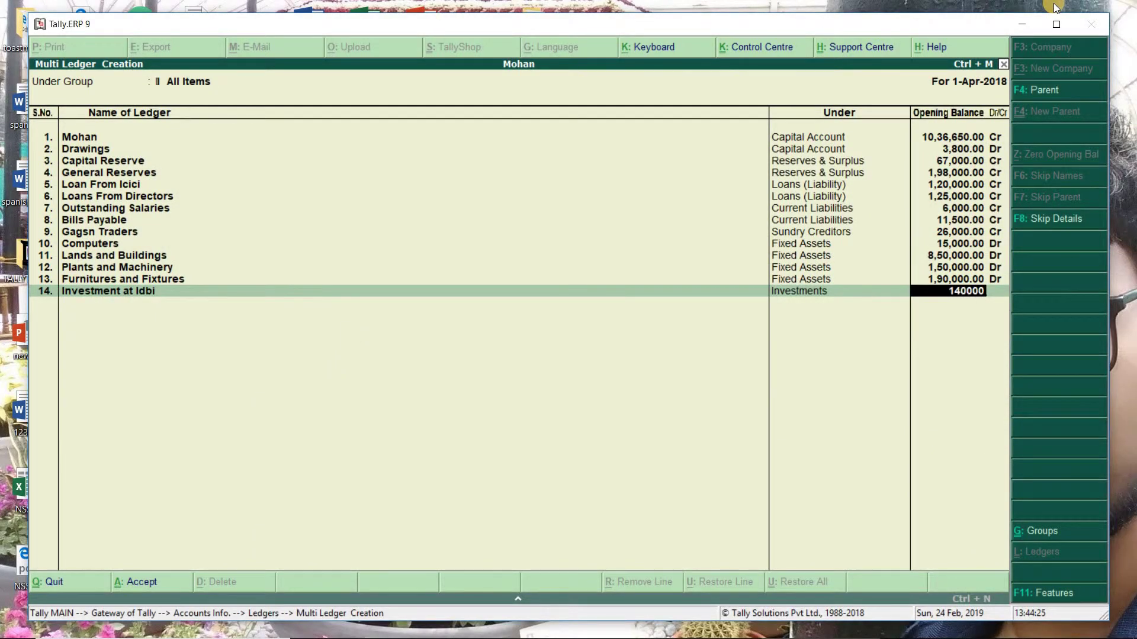
pyautogui.press('Return')
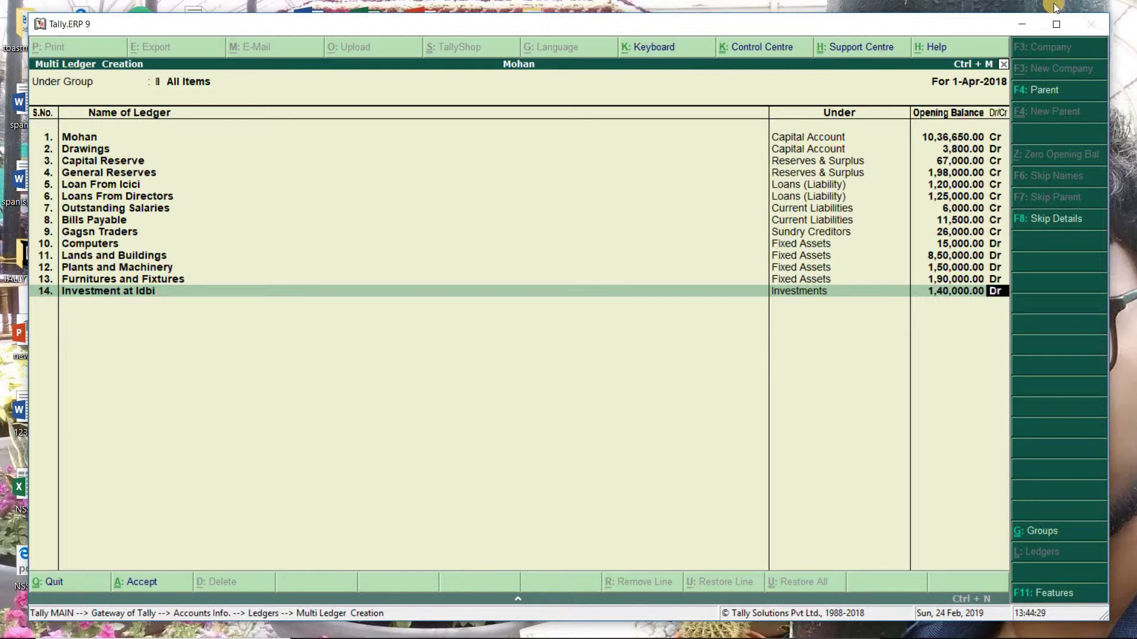
pyautogui.press('Return')
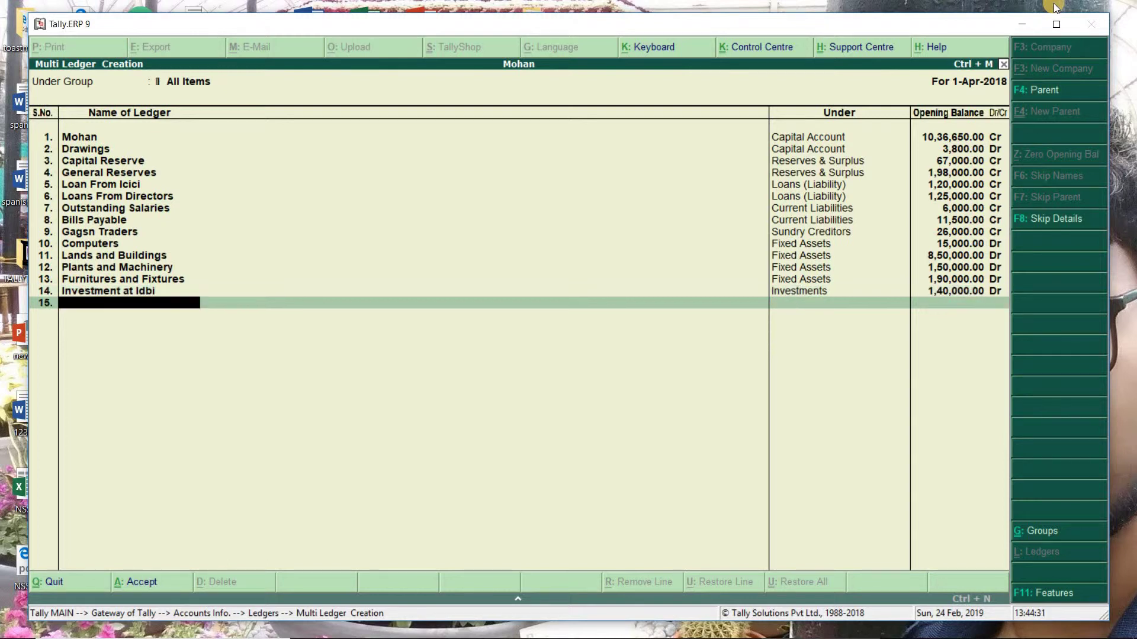
# Step: Preview the Word balance sheet for the next asset and add a Bills Receivle ledger under Current Assets
pyautogui.moveTo(779, 624)
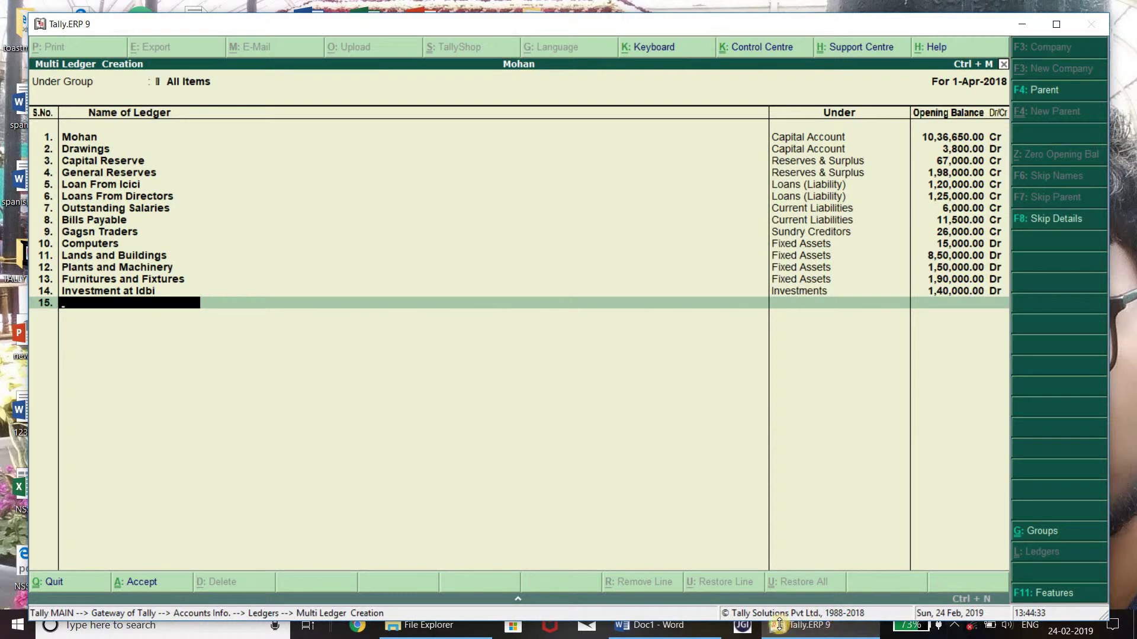
pyautogui.moveTo(682, 631)
pyautogui.moveTo(691, 584)
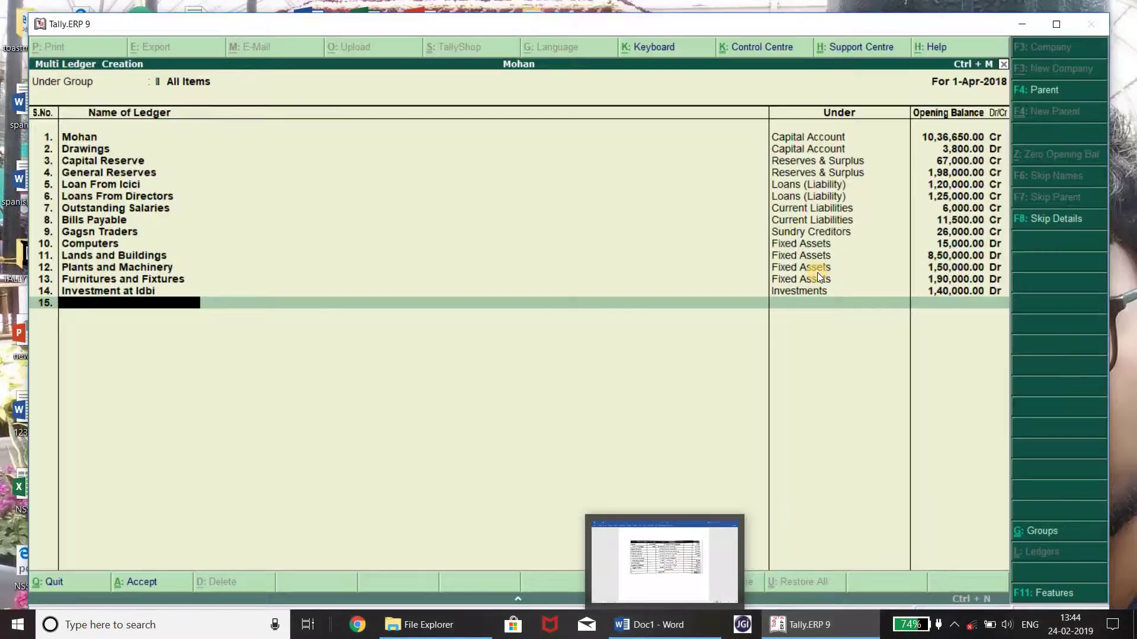
pyautogui.write('Bill')
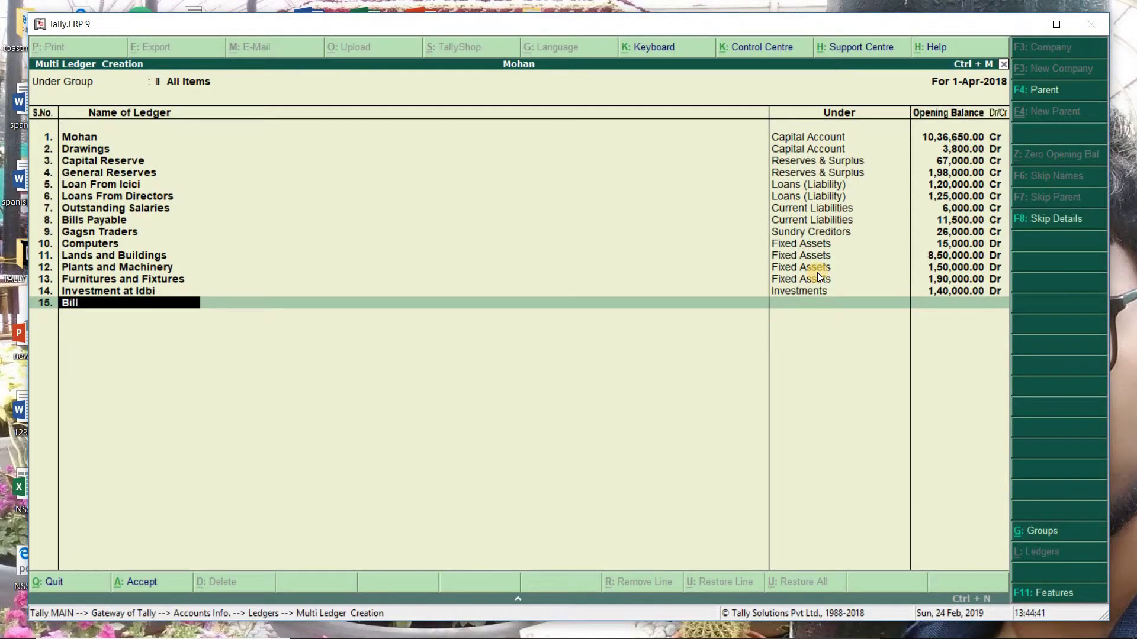
pyautogui.write('s Receivly')
pyautogui.press('BackSpace')
pyautogui.press('Return')
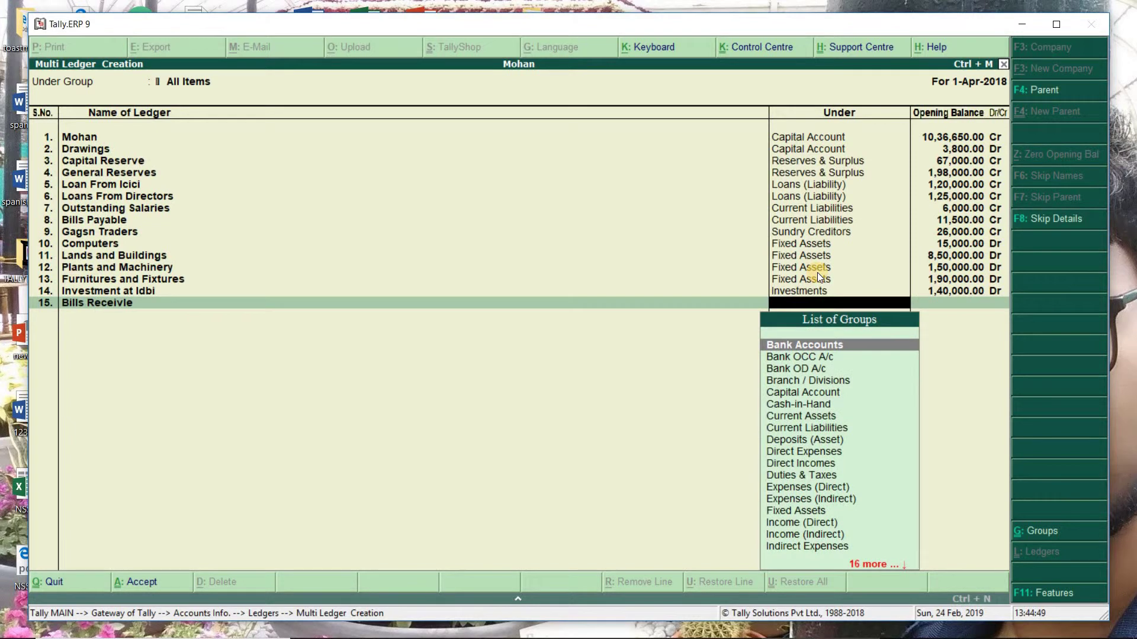
pyautogui.press('BackSpace')
pyautogui.press('Return')
pyautogui.write('Curr')
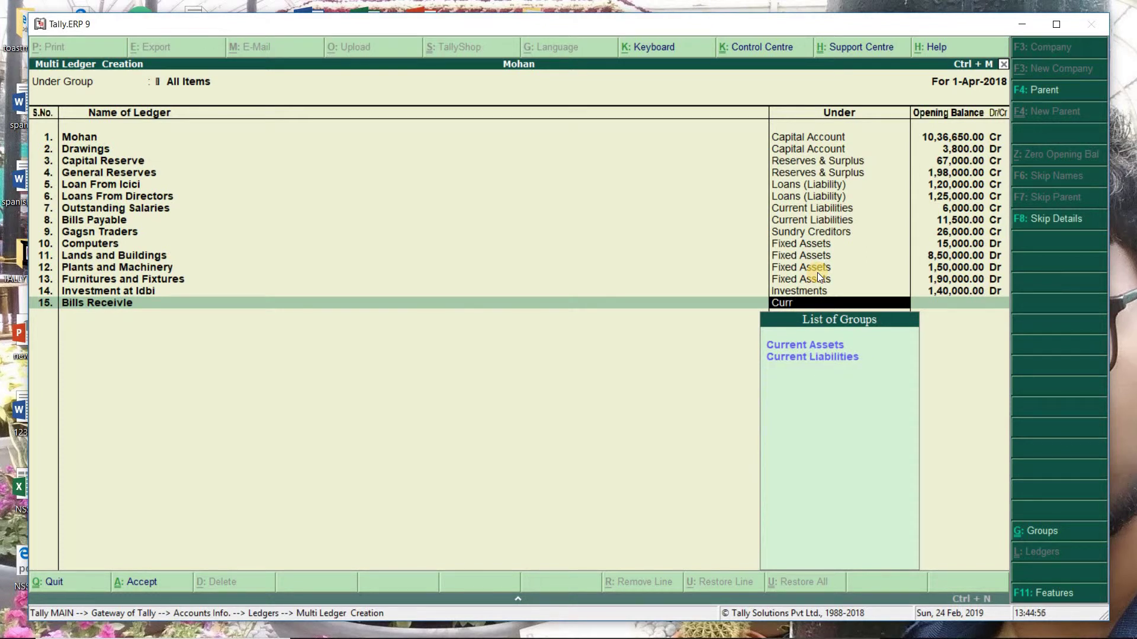
pyautogui.press('Return')
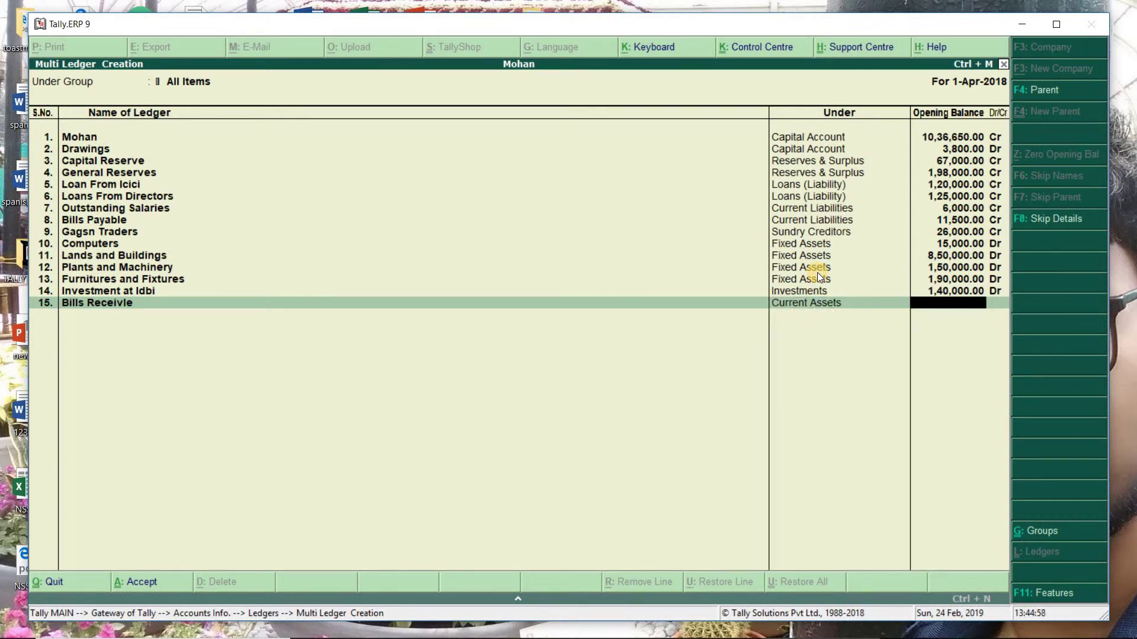
# Step: Check the bills receivable amount in the Word balance sheet and set the ledger's opening balance to 2,000 Dr
pyautogui.click(636, 631)
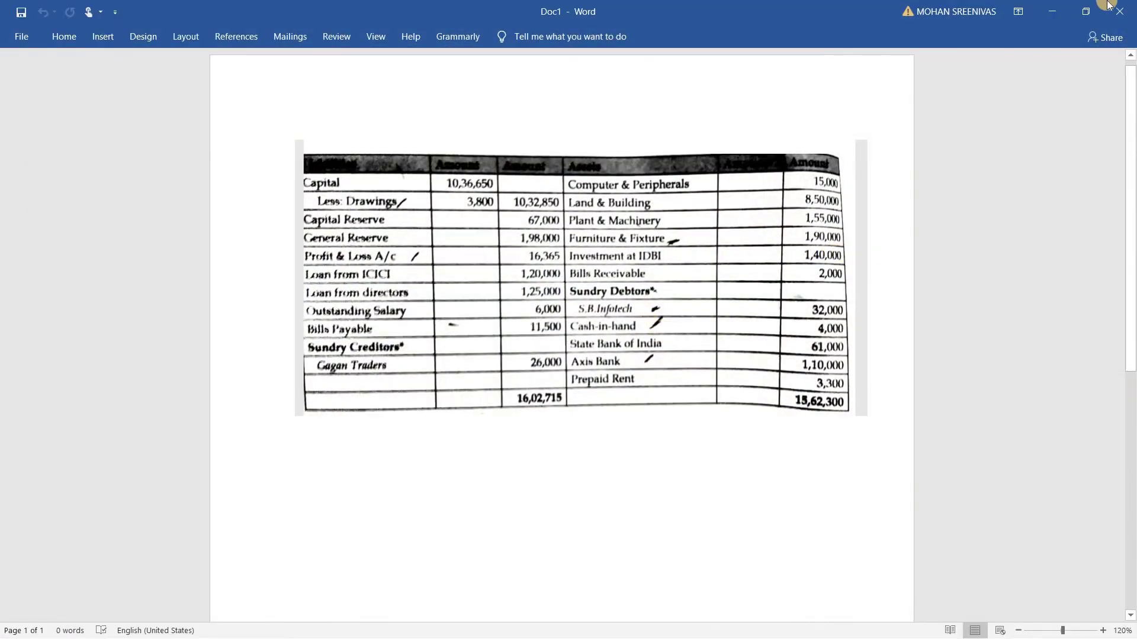
pyautogui.click(1052, 11)
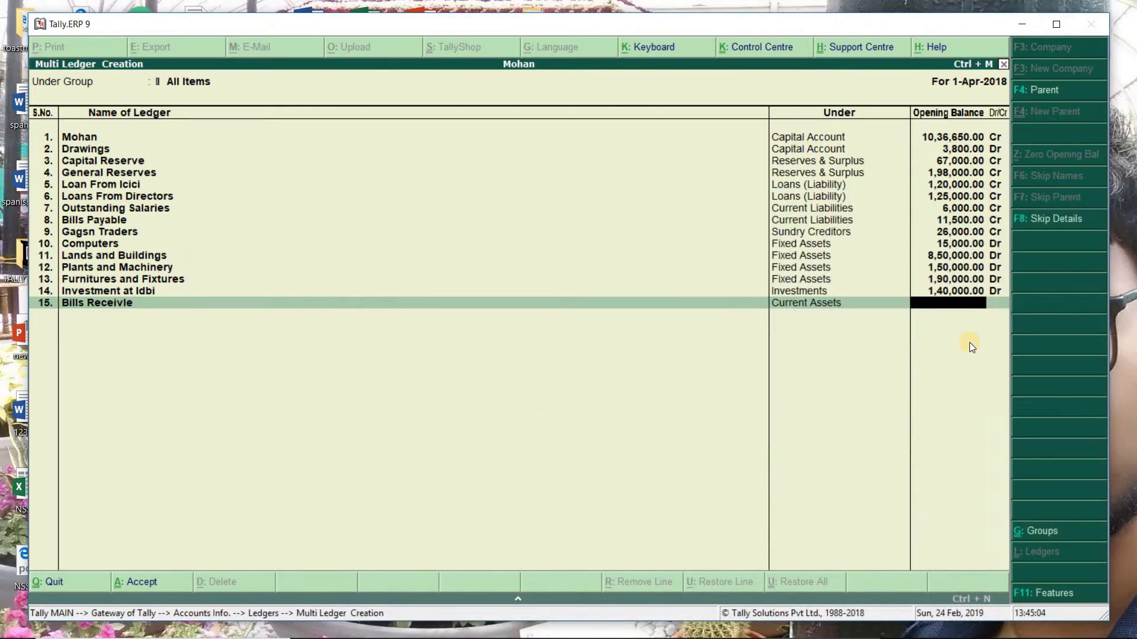
pyautogui.write('2000')
pyautogui.press('Return')
pyautogui.press('Return')
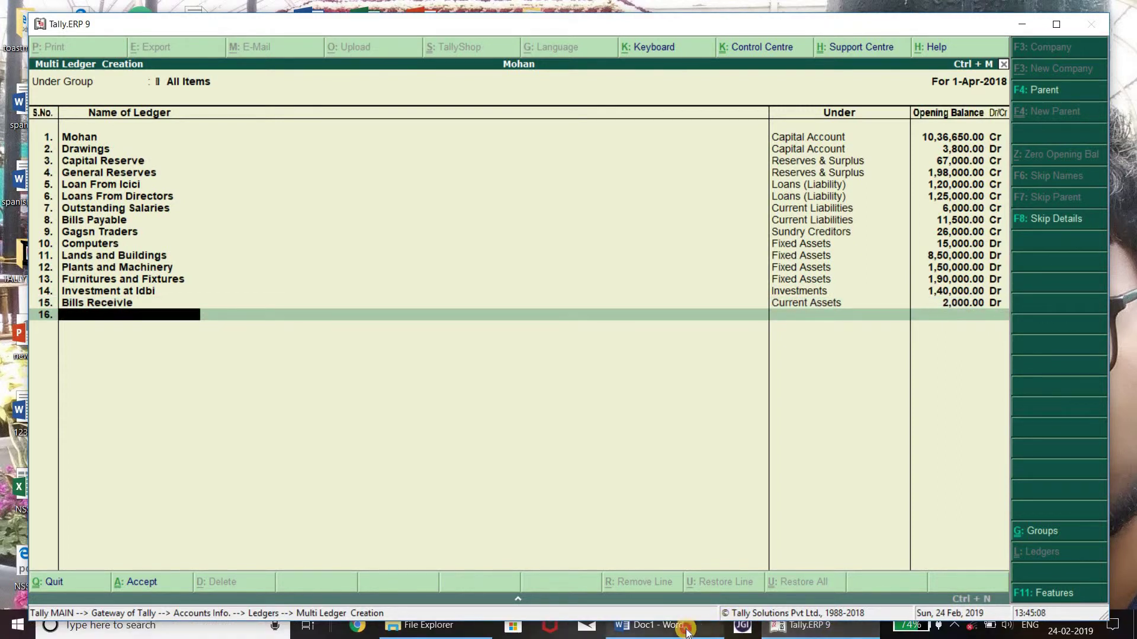
# Step: Look up the sundry debtor in the Word balance sheet and add an S.B Infotech ledger under Sundry Debtors with opening balance 32,000 Dr, on account
pyautogui.click(687, 632)
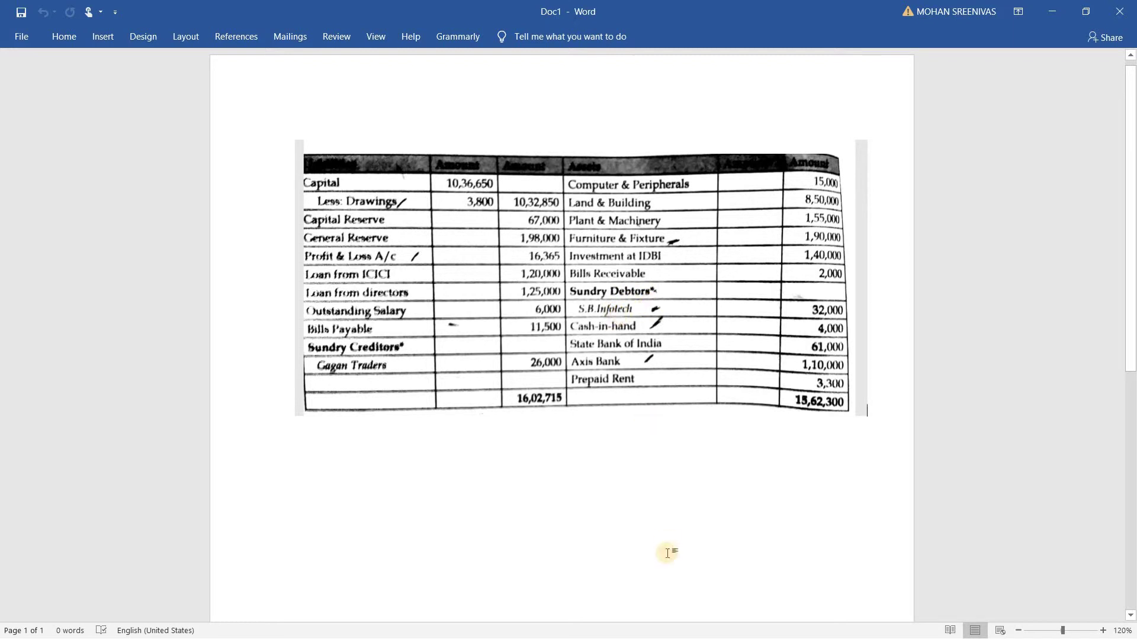
pyautogui.click(1050, 13)
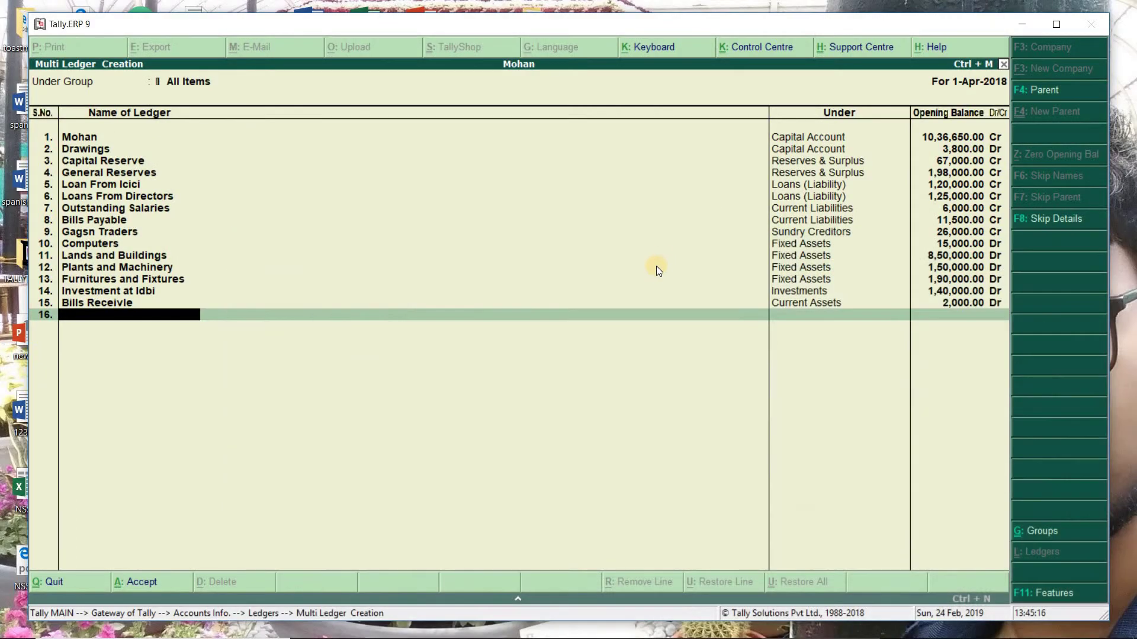
pyautogui.write('S.B Infotech')
pyautogui.press('Return')
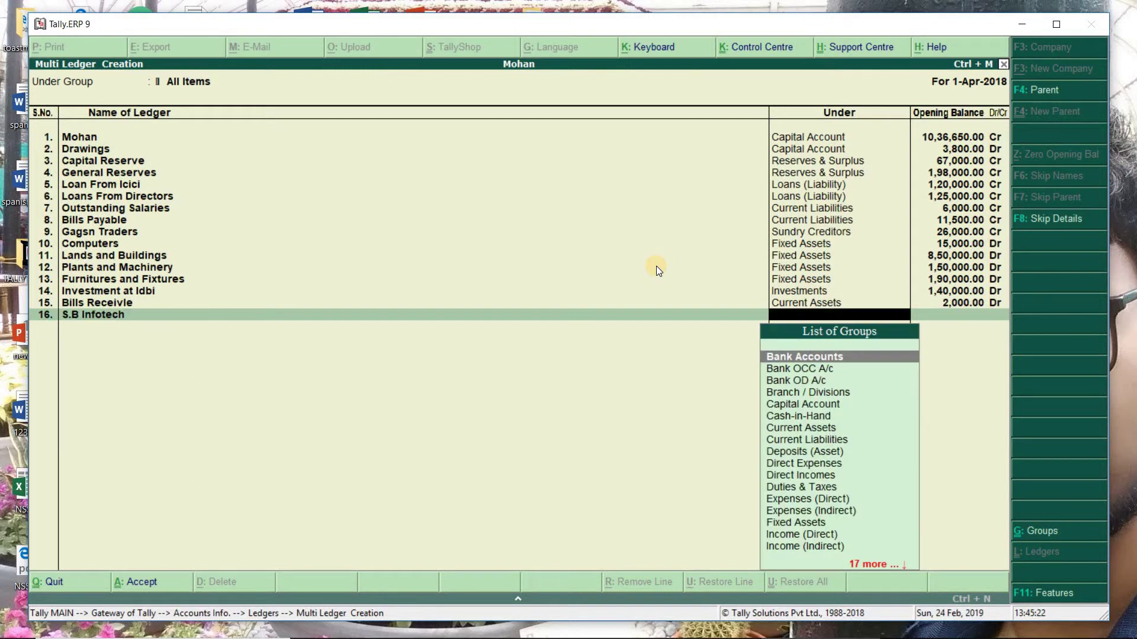
pyautogui.write('Sun')
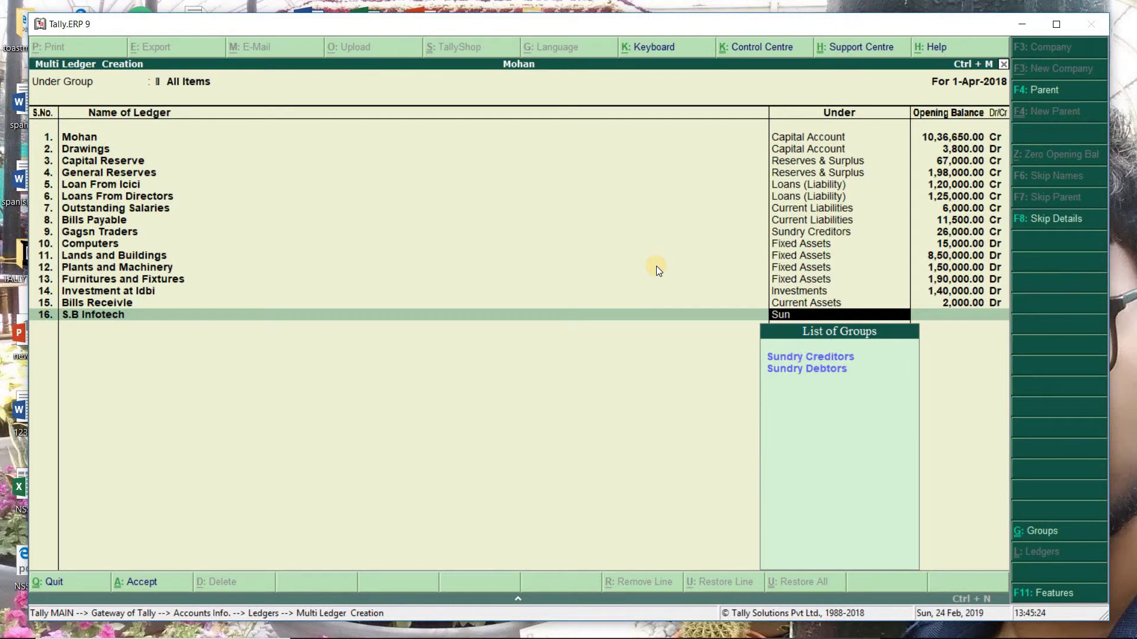
pyautogui.click(821, 367)
pyautogui.press('Return')
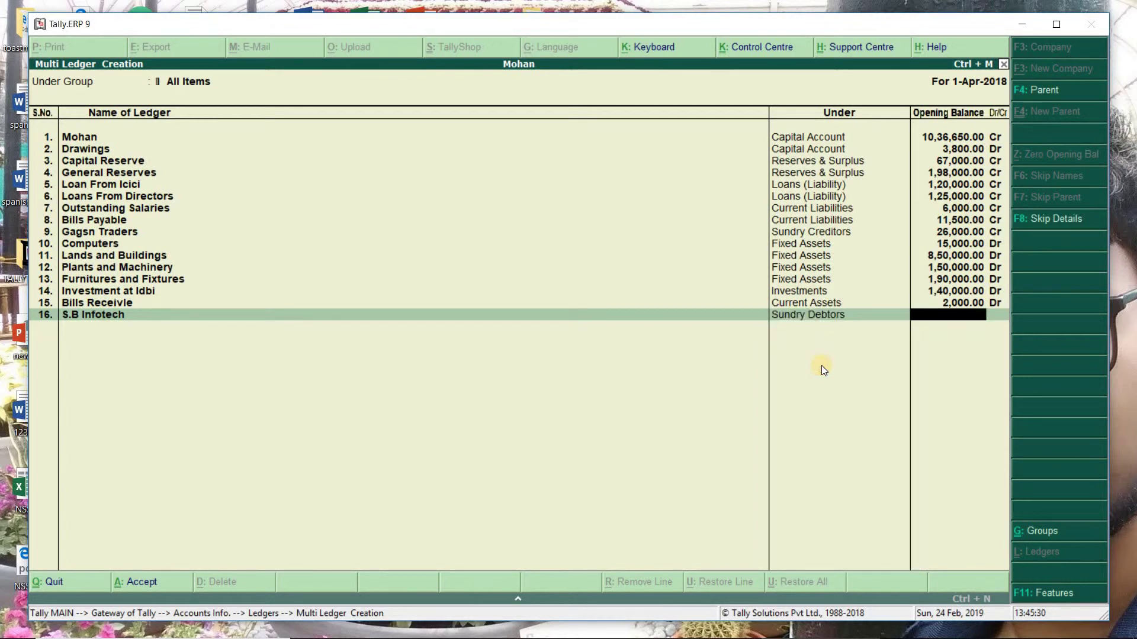
pyautogui.write('32000')
pyautogui.press('Return')
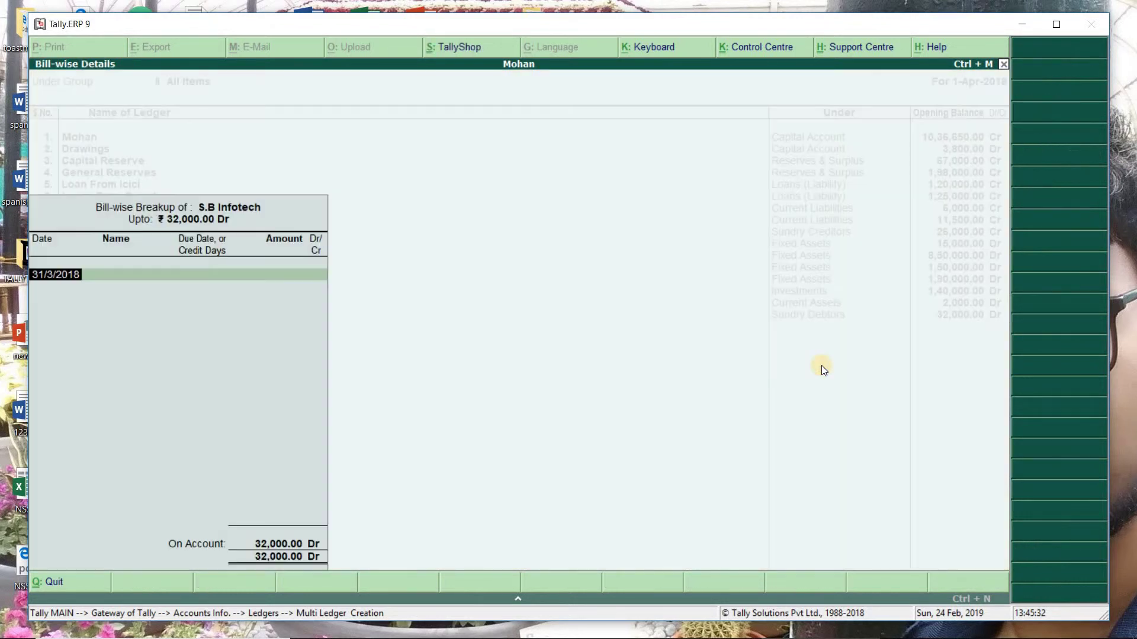
pyautogui.press('Return')
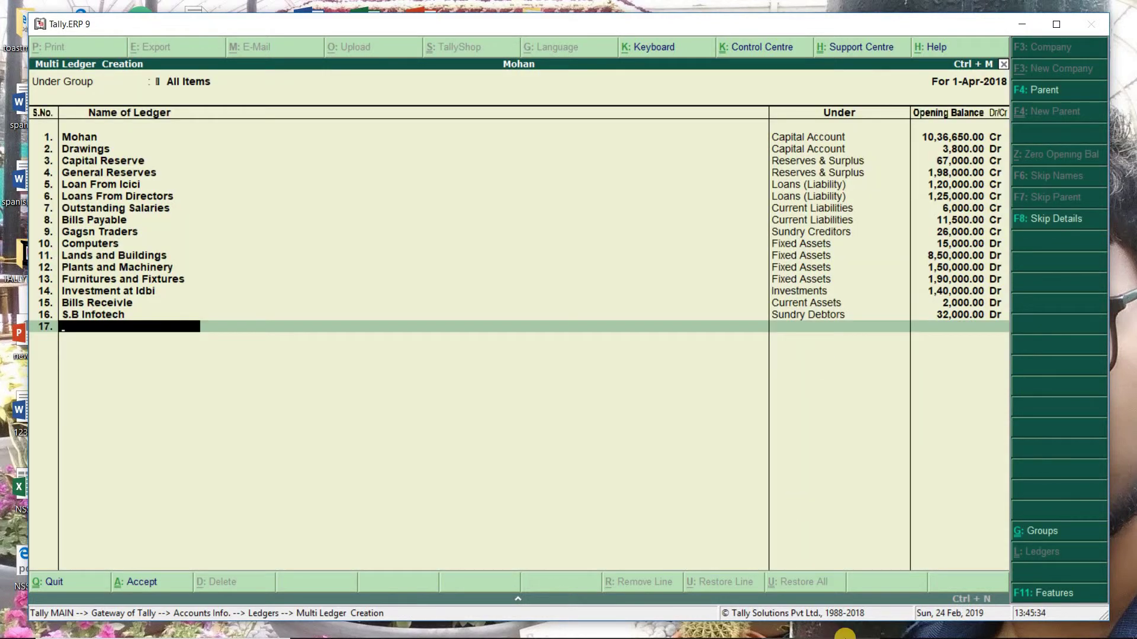
# Step: Consult the Word balance sheet and add a State Bank ledger under Bank Accounts with an opening balance of 61,000 Dr
pyautogui.moveTo(829, 637)
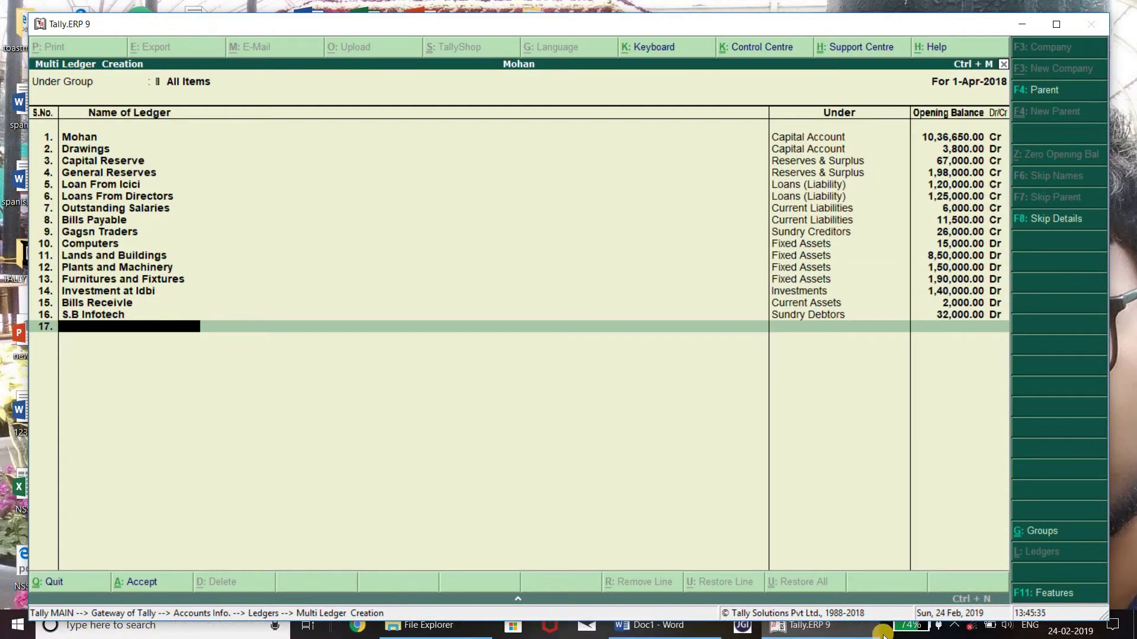
pyautogui.click(673, 633)
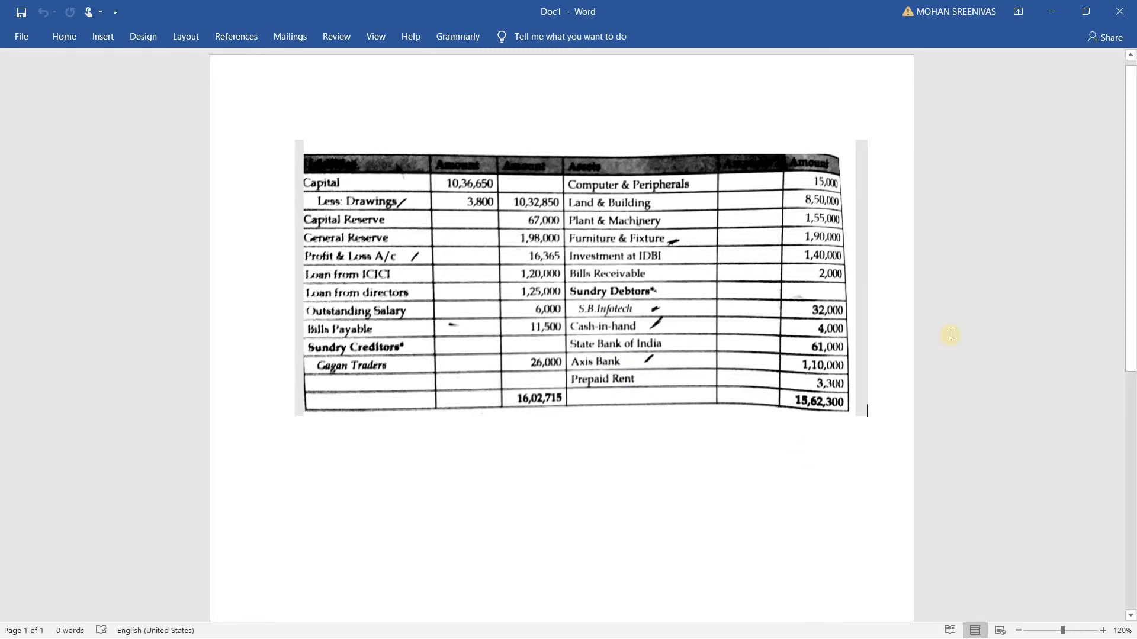
pyautogui.click(1055, 11)
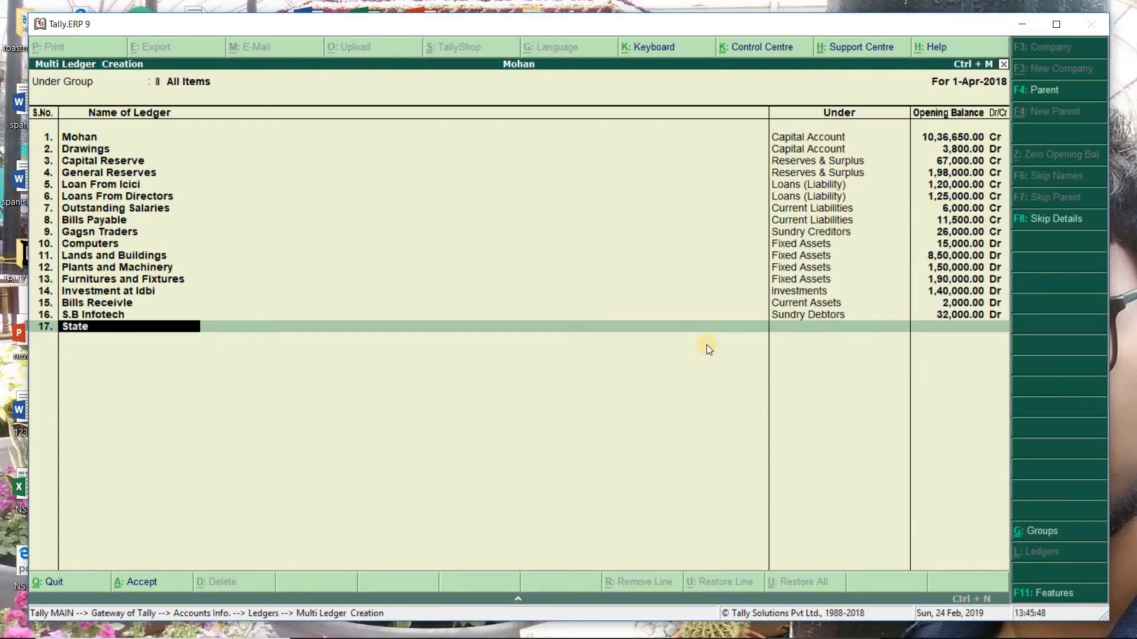
pyautogui.write('State Bank')
pyautogui.press('Return')
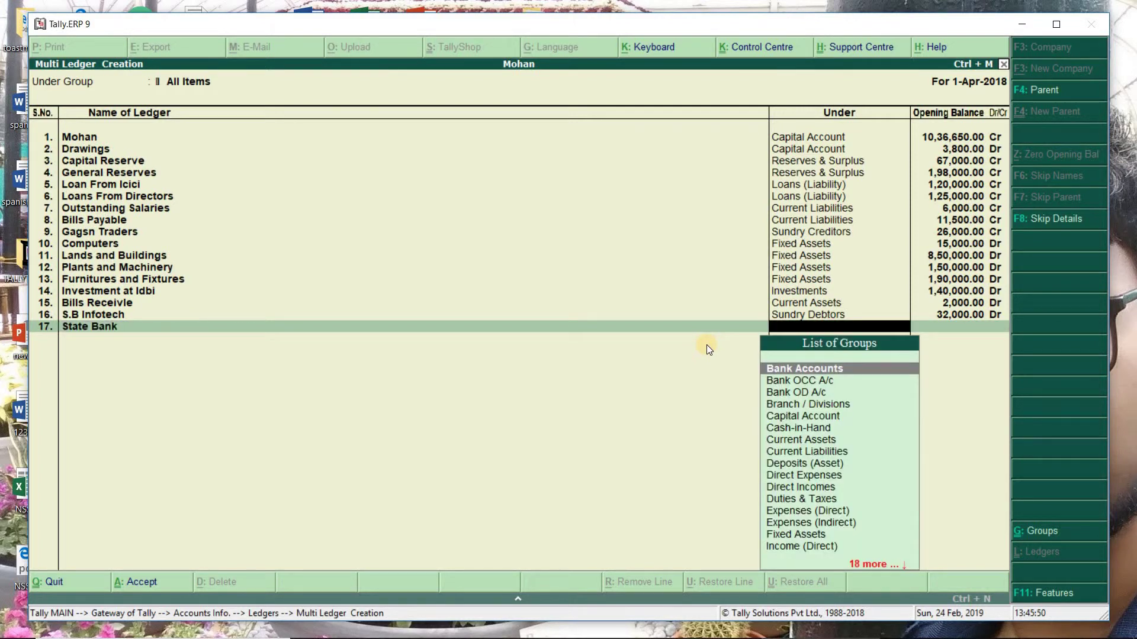
pyautogui.press('Return')
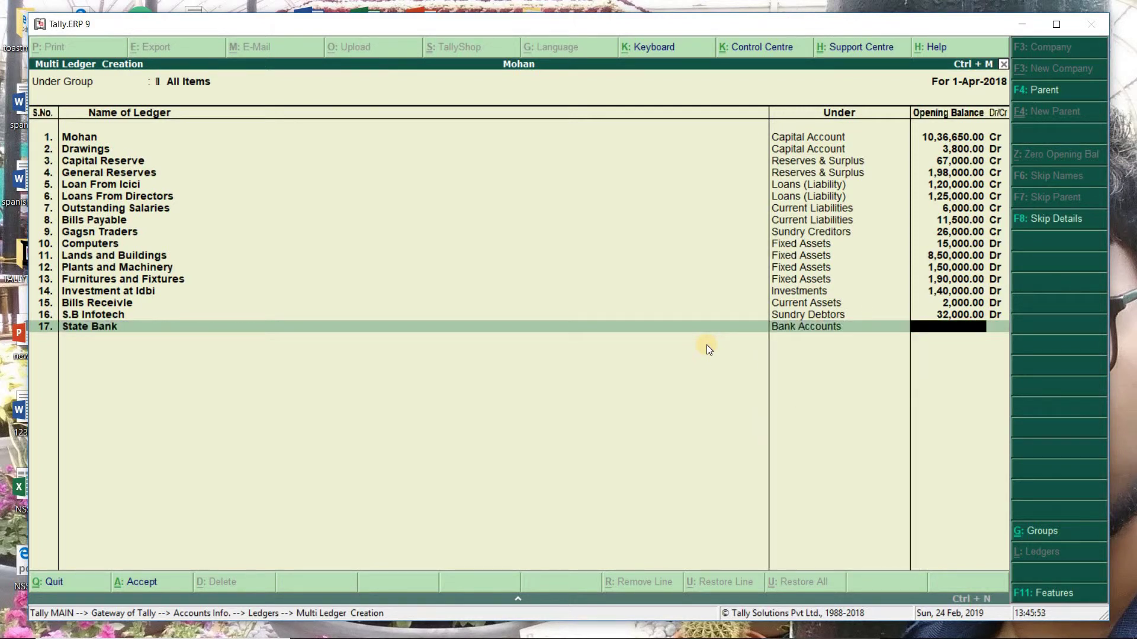
pyautogui.write('61,000')
pyautogui.press('Return')
pyautogui.press('Return')
# Step: Look up the next bank in the Word balance sheet and add an Axis Bank ledger under Bank Accounts with opening balance 1,10,000 Dr
pyautogui.moveTo(794, 636)
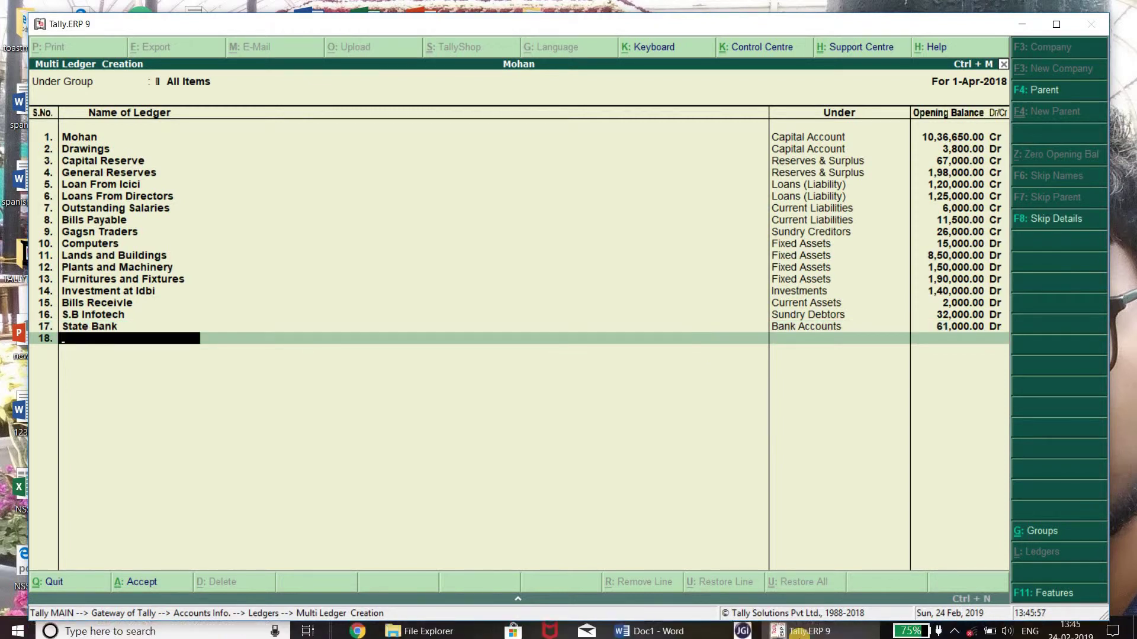
pyautogui.click(672, 632)
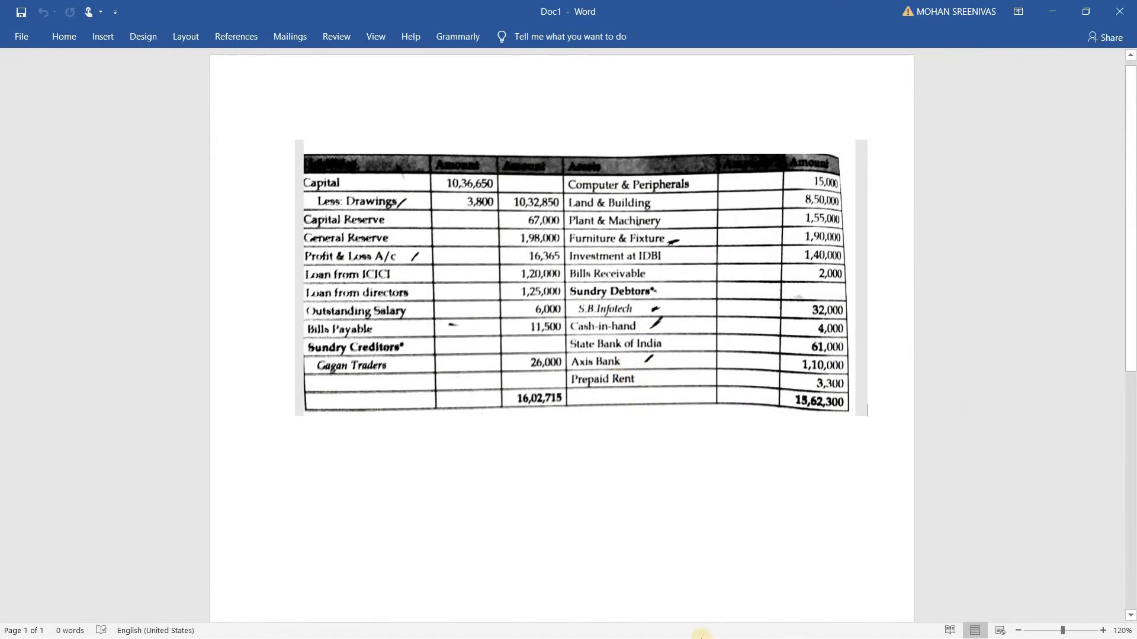
pyautogui.click(1049, 10)
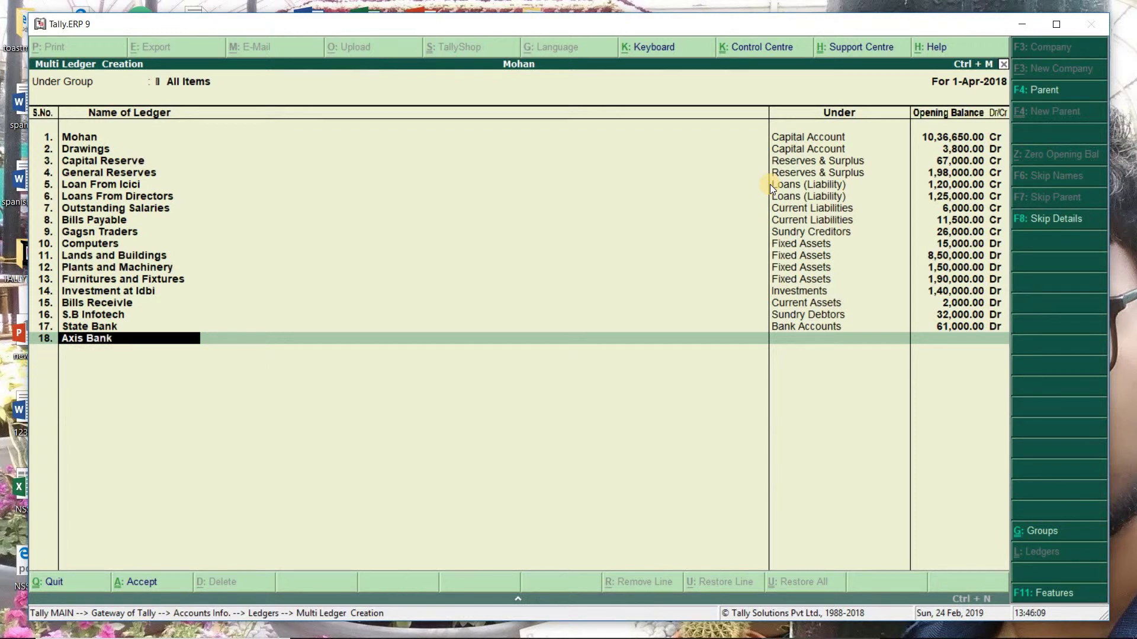
pyautogui.press('Return')
pyautogui.press('Return')
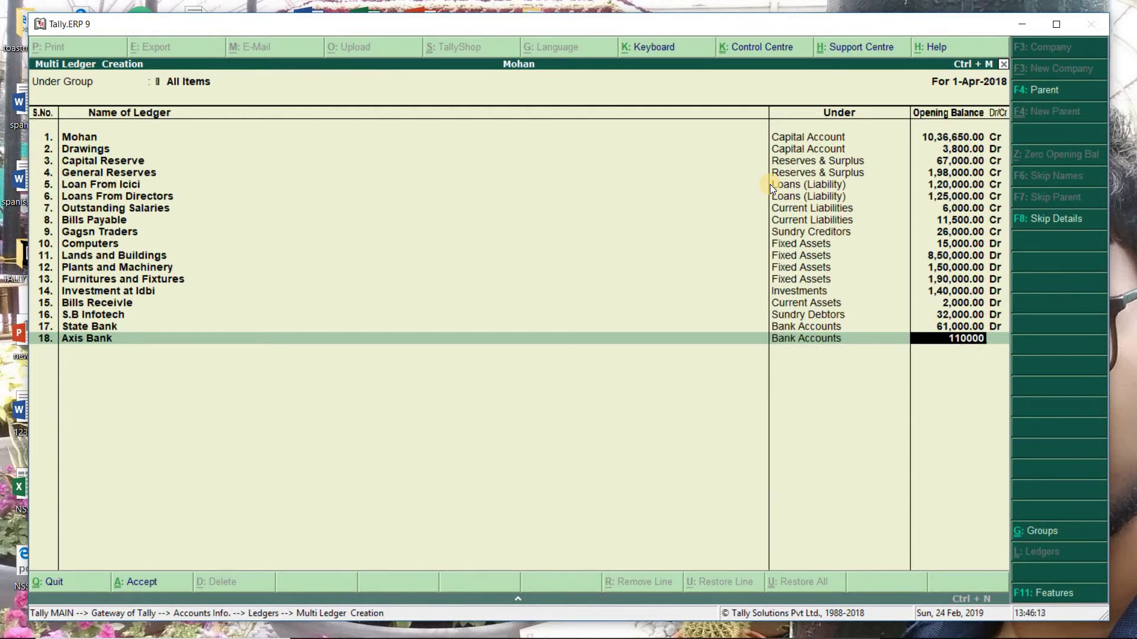
pyautogui.press('Return')
pyautogui.press('Return')
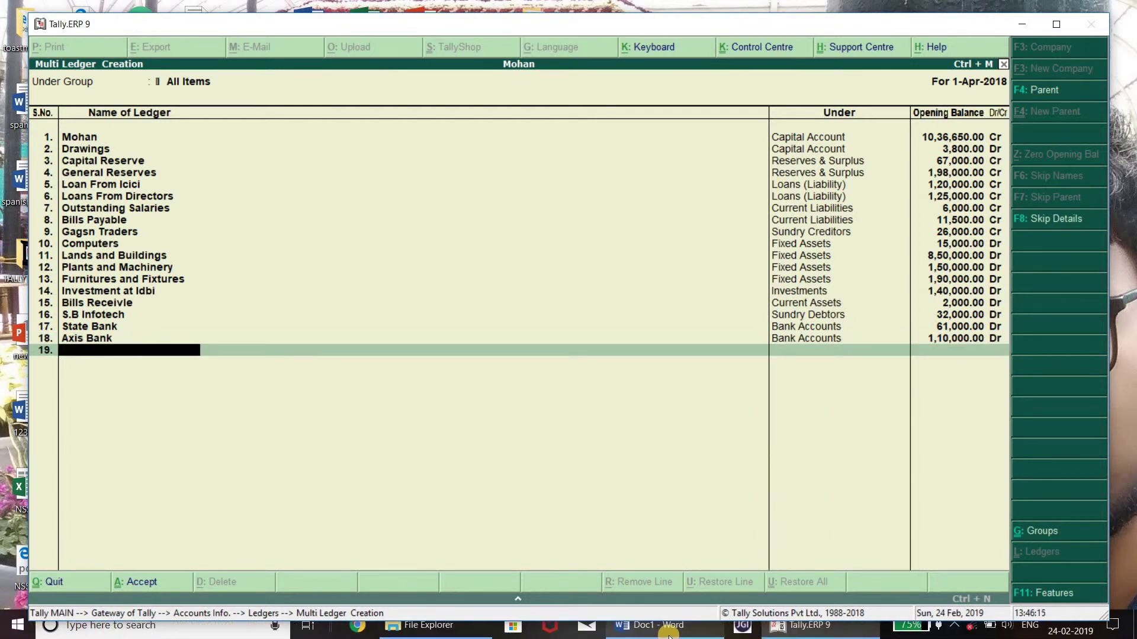
# Step: Look up the next asset in the Word balance sheet and add a Prepaid ledger under Current Assets
pyautogui.moveTo(660, 628)
pyautogui.moveTo(676, 589)
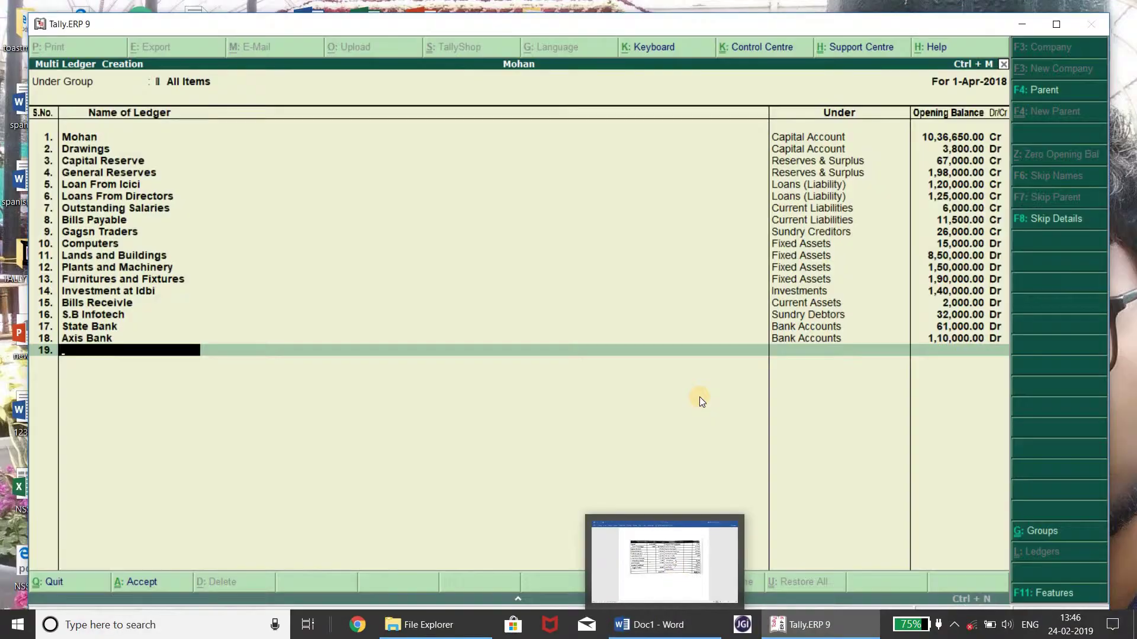
pyautogui.write('Prepaid')
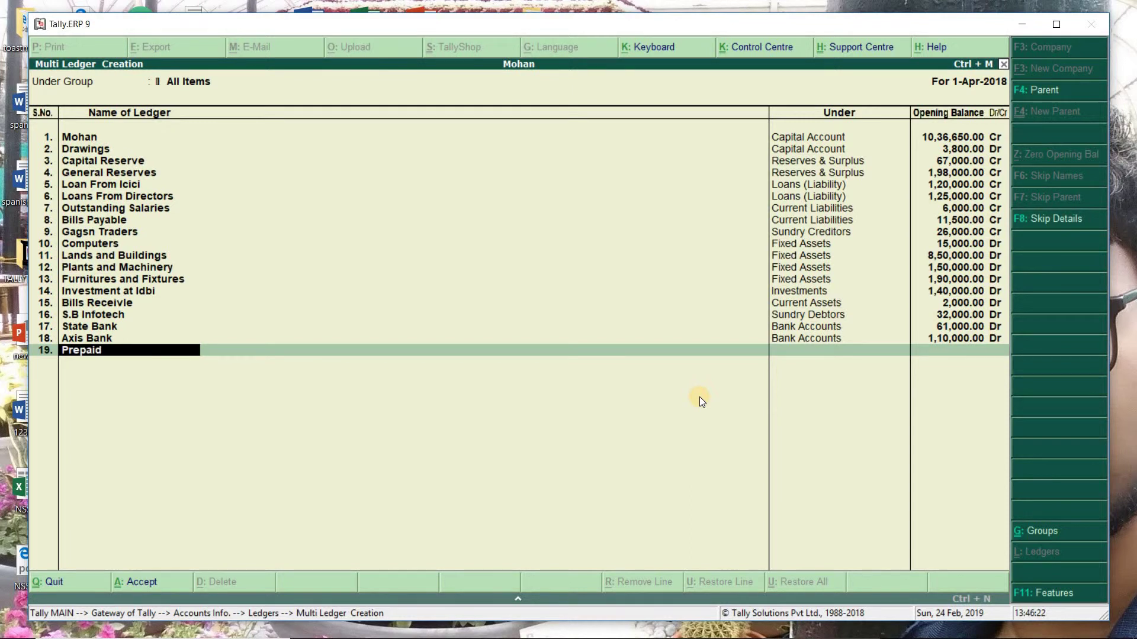
pyautogui.press('Return')
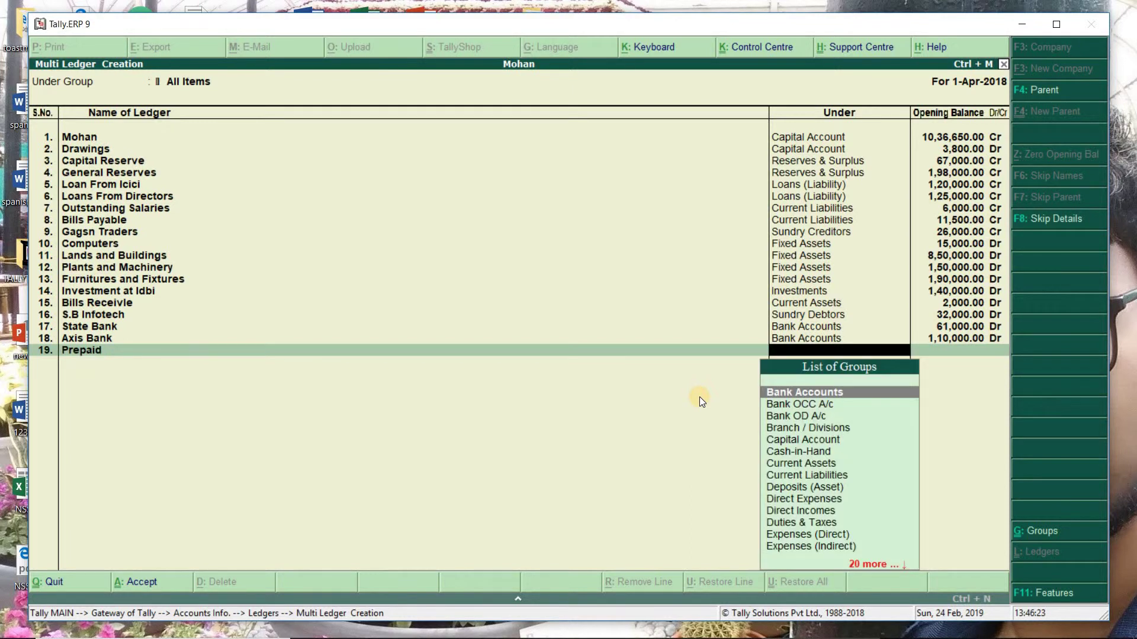
pyautogui.write('C')
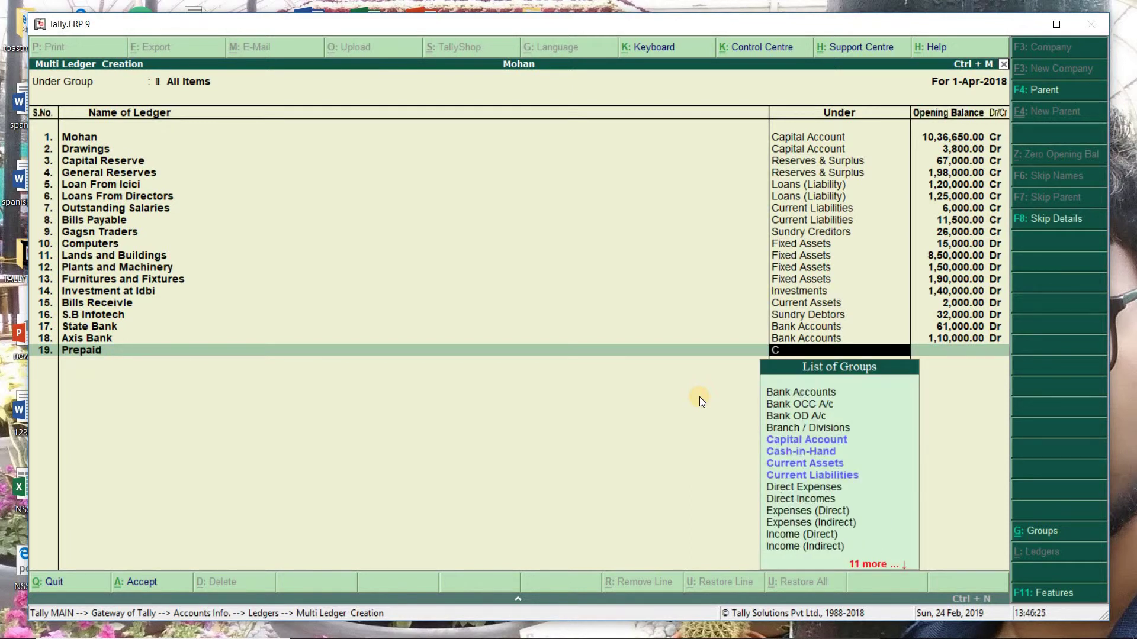
pyautogui.write('urr')
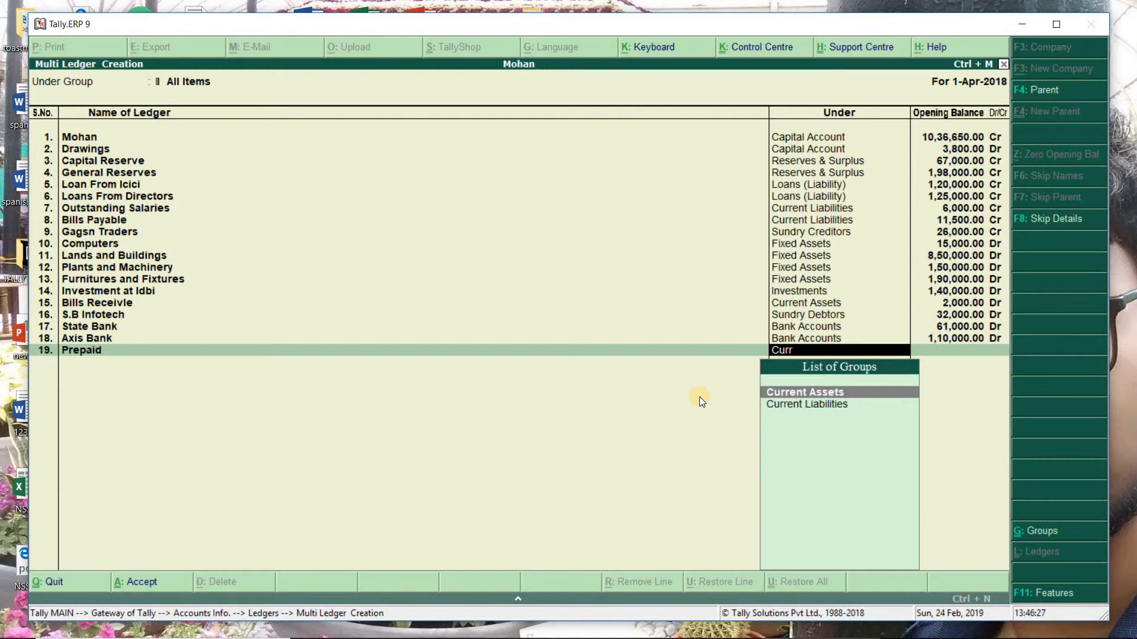
pyautogui.press('Return')
# Step: Check the prepaid rent amount in the Word balance sheet, set the Prepaid opening balance to 3,300 Dr and save the new ledgers
pyautogui.moveTo(699, 637)
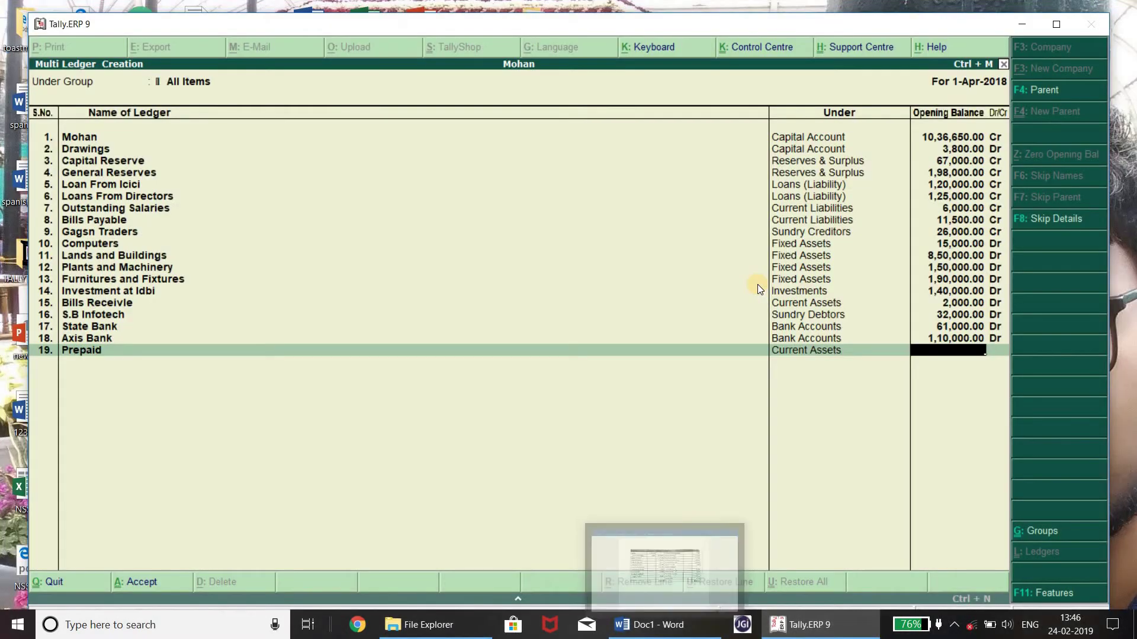
pyautogui.write('3300')
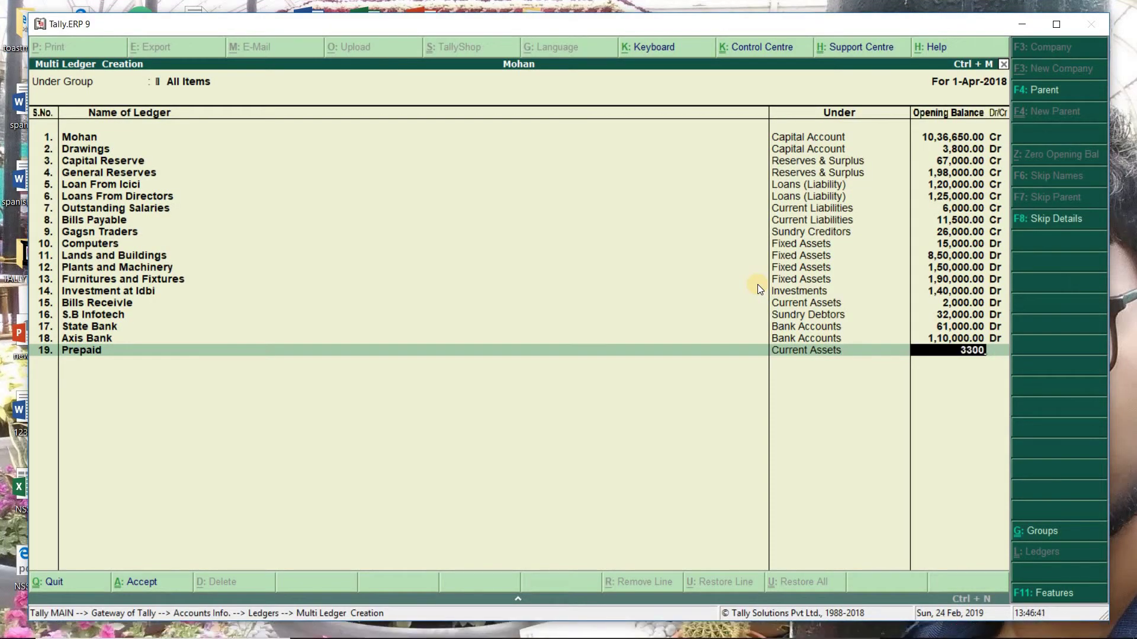
pyautogui.press('Return')
pyautogui.press('Return')
pyautogui.press('Return')
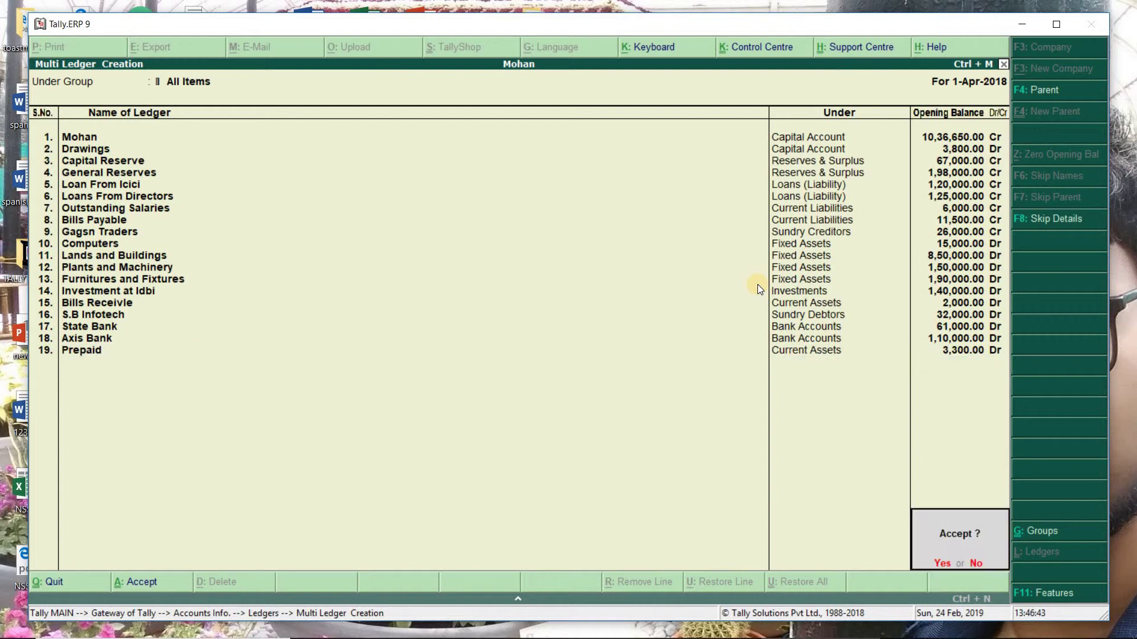
pyautogui.press('Return')
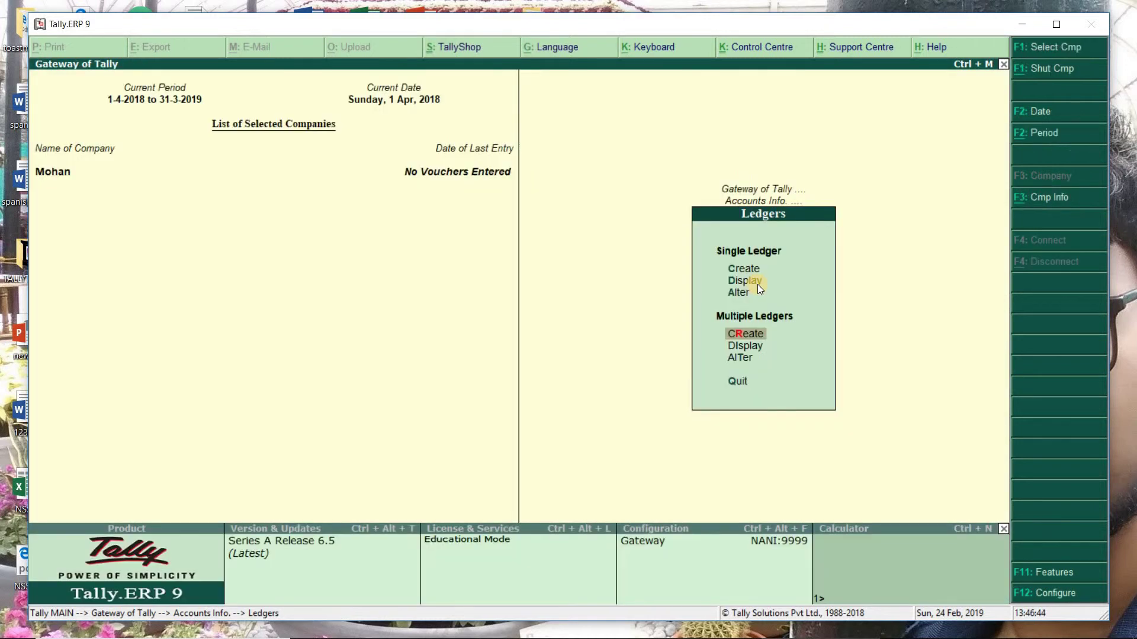
# Step: Open multiple ledger alteration for All Items and set the Cash opening balance to 4,000 Dr from the Word balance sheet
pyautogui.click(740, 358)
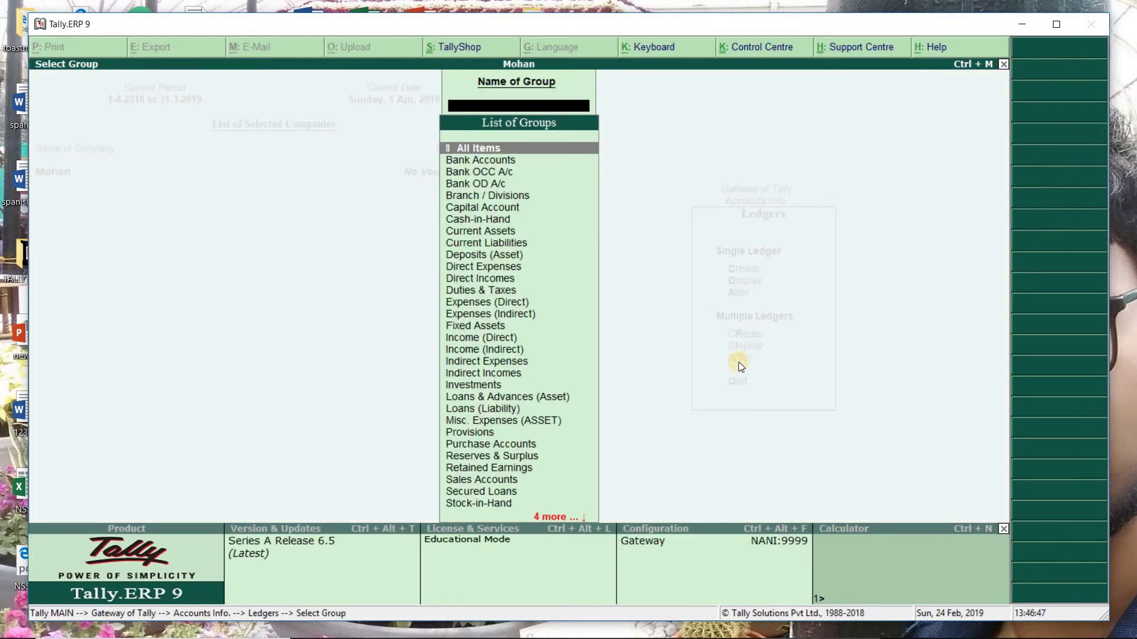
pyautogui.press('Return')
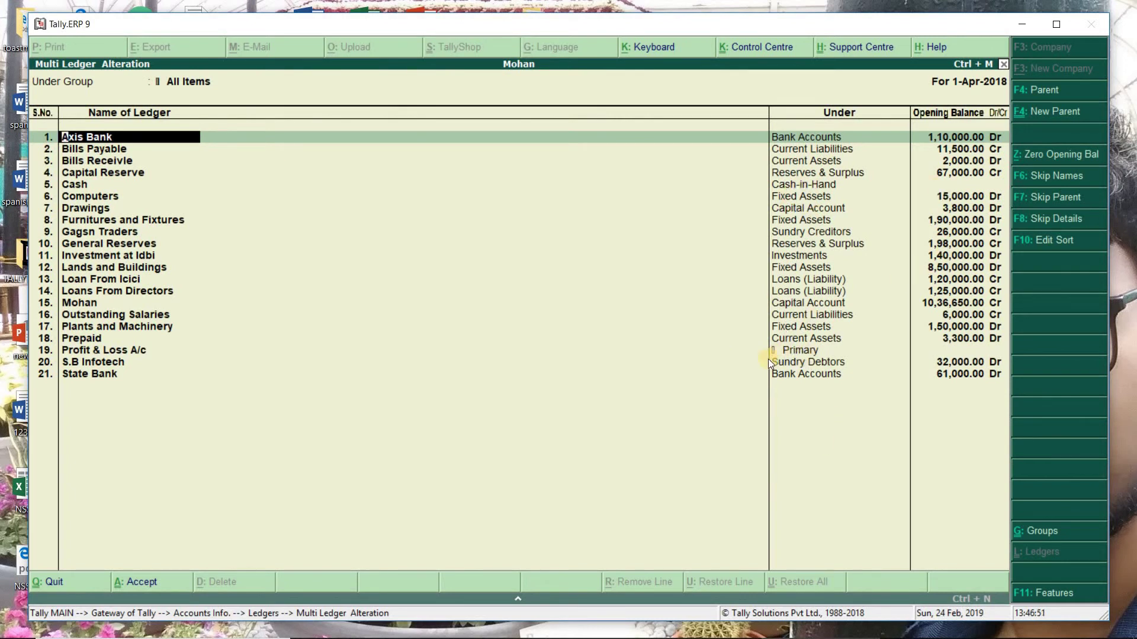
pyautogui.click(202, 351)
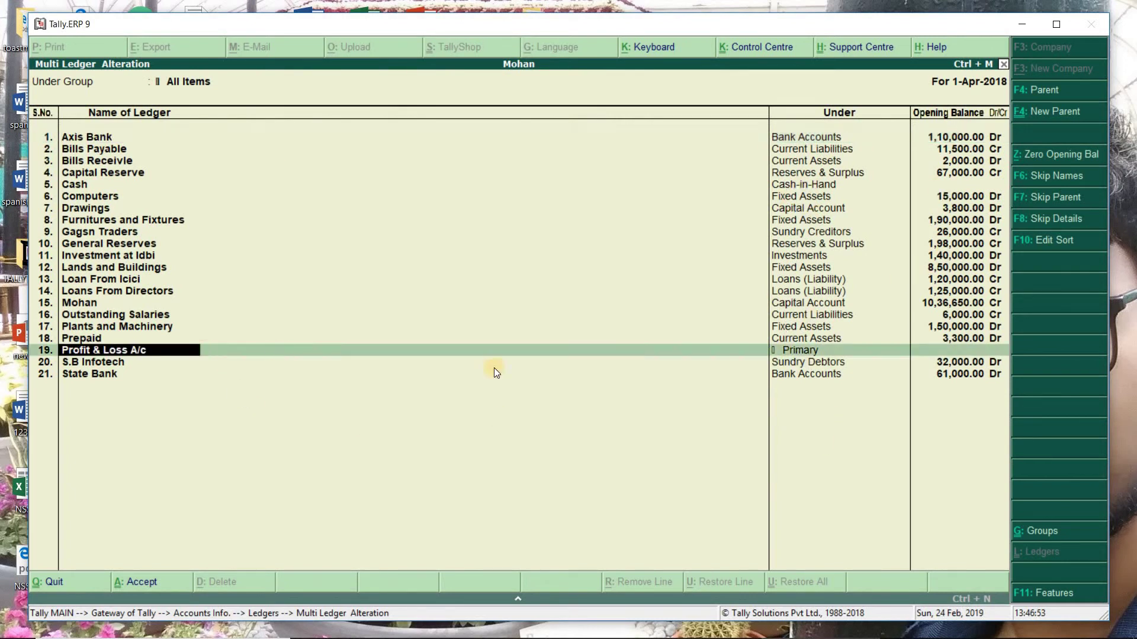
pyautogui.click(64, 184)
pyautogui.press('Return')
pyautogui.press('Return')
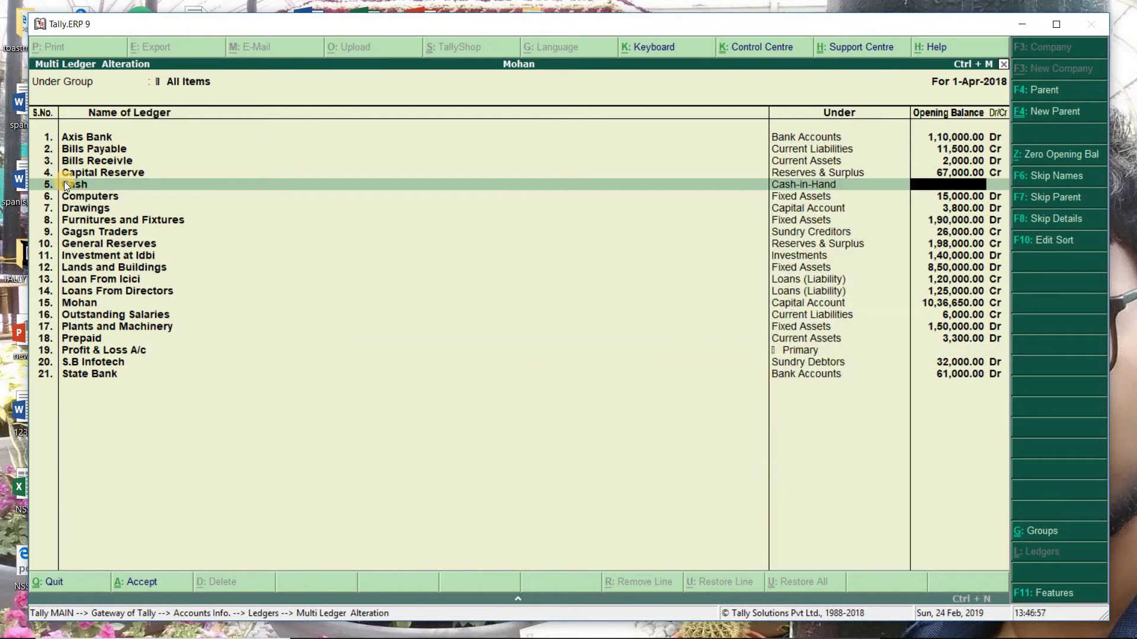
pyautogui.moveTo(178, 633)
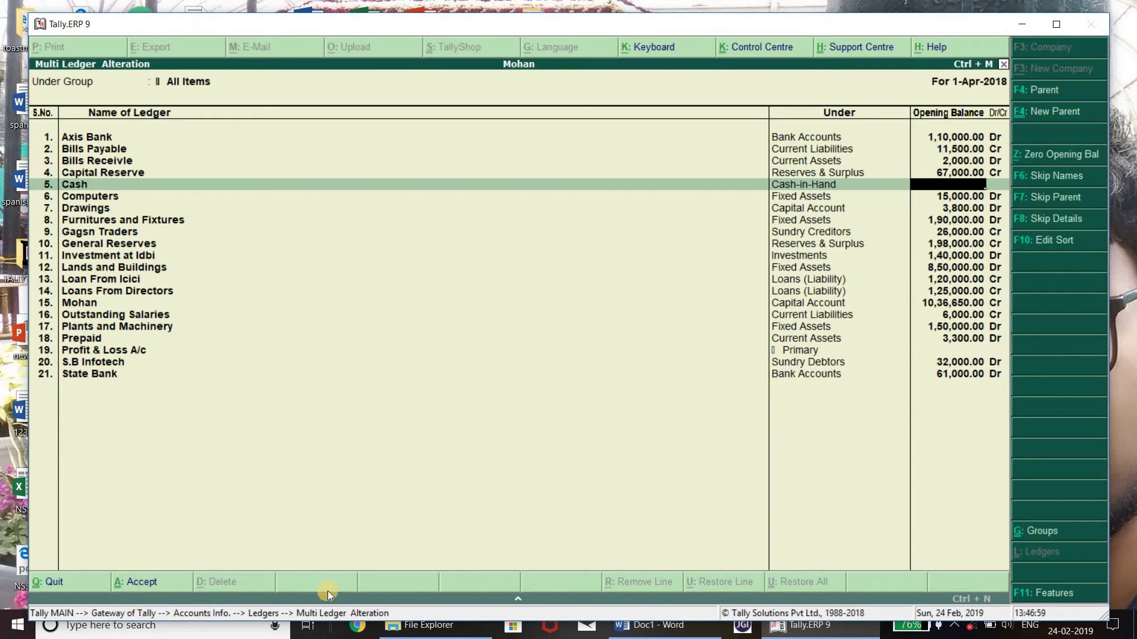
pyautogui.click(659, 629)
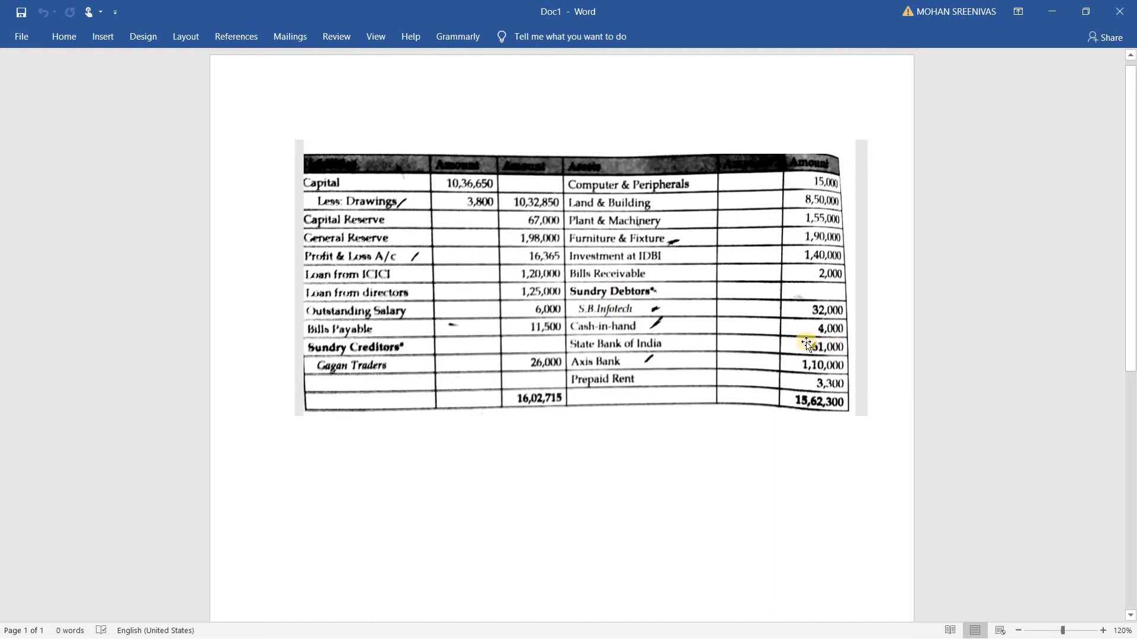
pyautogui.click(1048, 11)
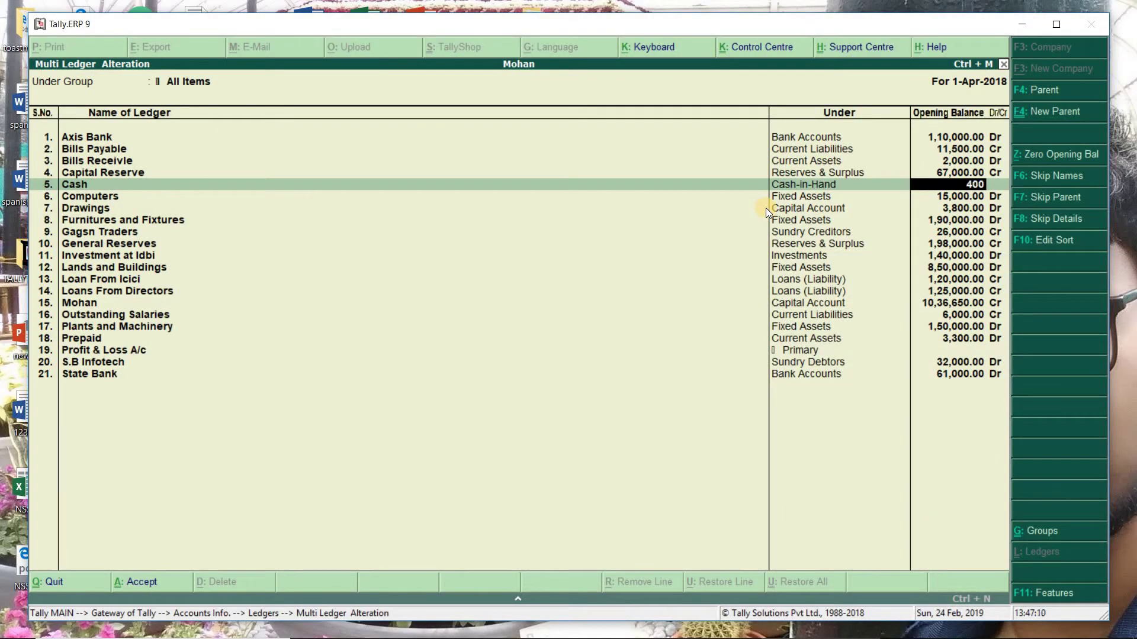
pyautogui.press('Return')
pyautogui.press('Return')
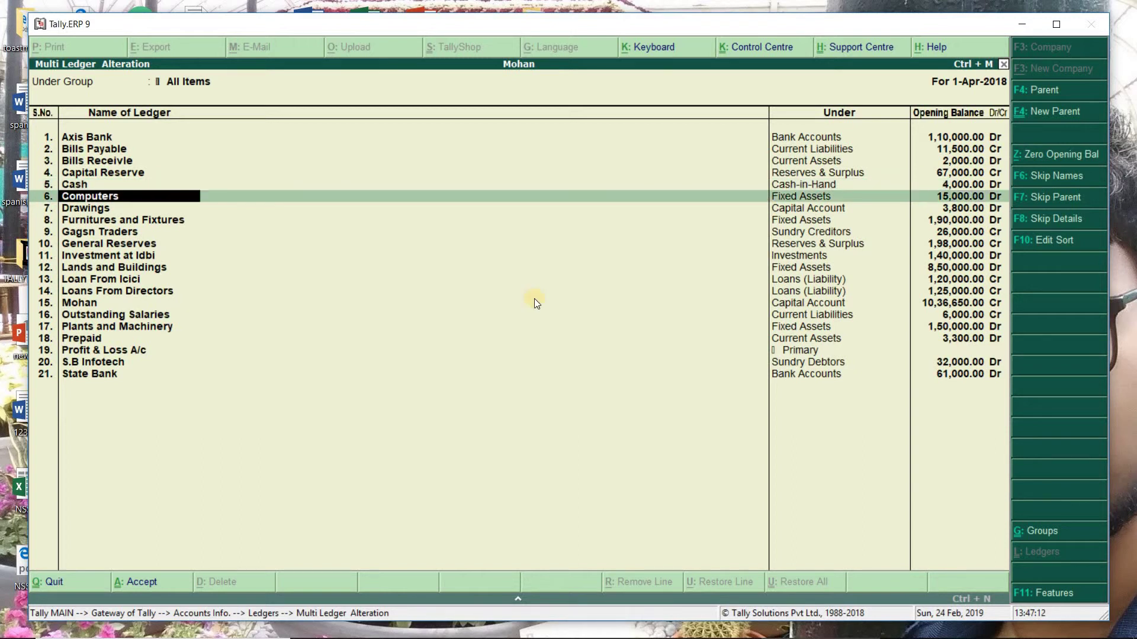
# Step: Look up the profit and loss amount in the Word balance sheet and set the Profit & Loss A/c opening balance to 16,365 Cr
pyautogui.click(120, 349)
pyautogui.press('Return')
pyautogui.moveTo(296, 637)
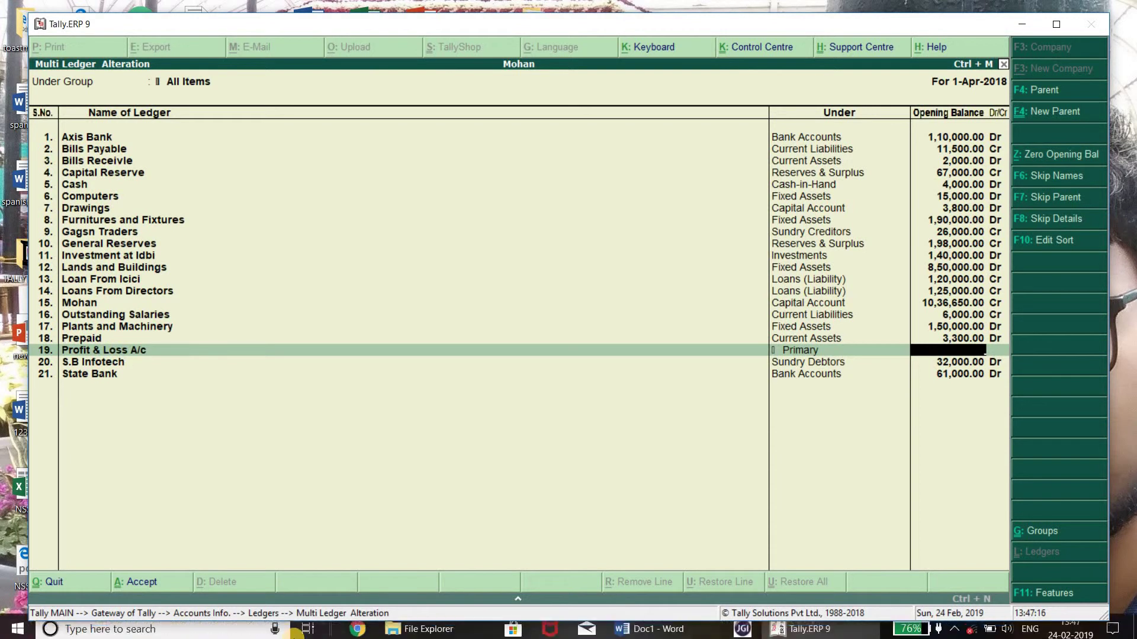
pyautogui.click(627, 632)
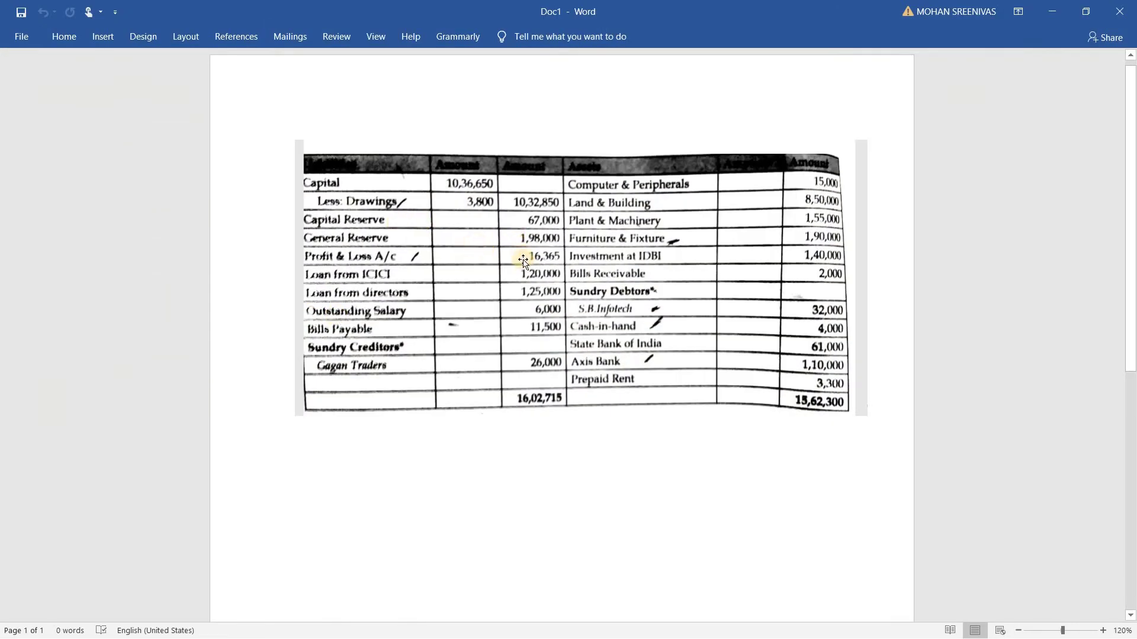
pyautogui.click(1059, 9)
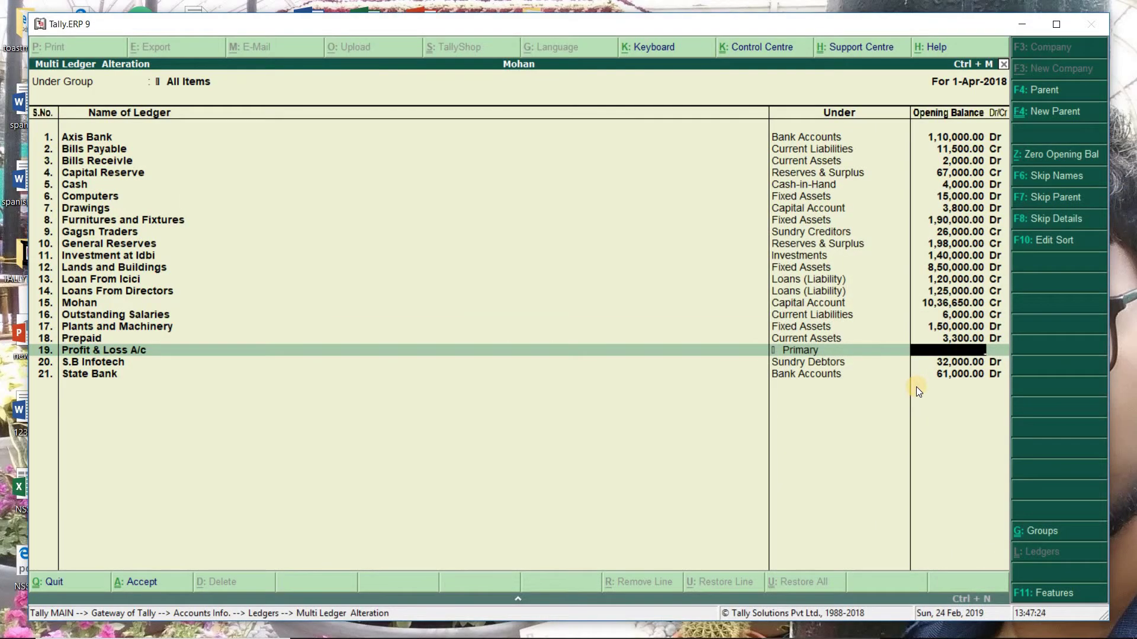
pyautogui.write('16365')
pyautogui.press('Return')
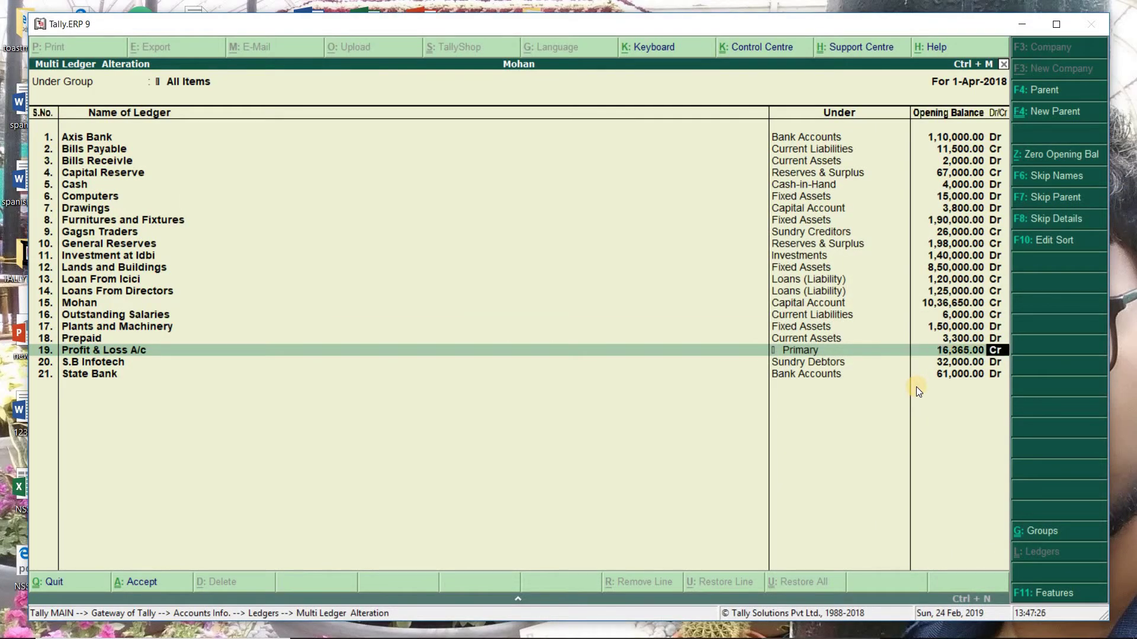
pyautogui.press('Return')
# Step: Go through the S.B Infotech and State Bank rows, keeping the 32,000 Dr on account, and save the altered ledgers
pyautogui.press('Return')
pyautogui.press('Return')
pyautogui.press('Return')
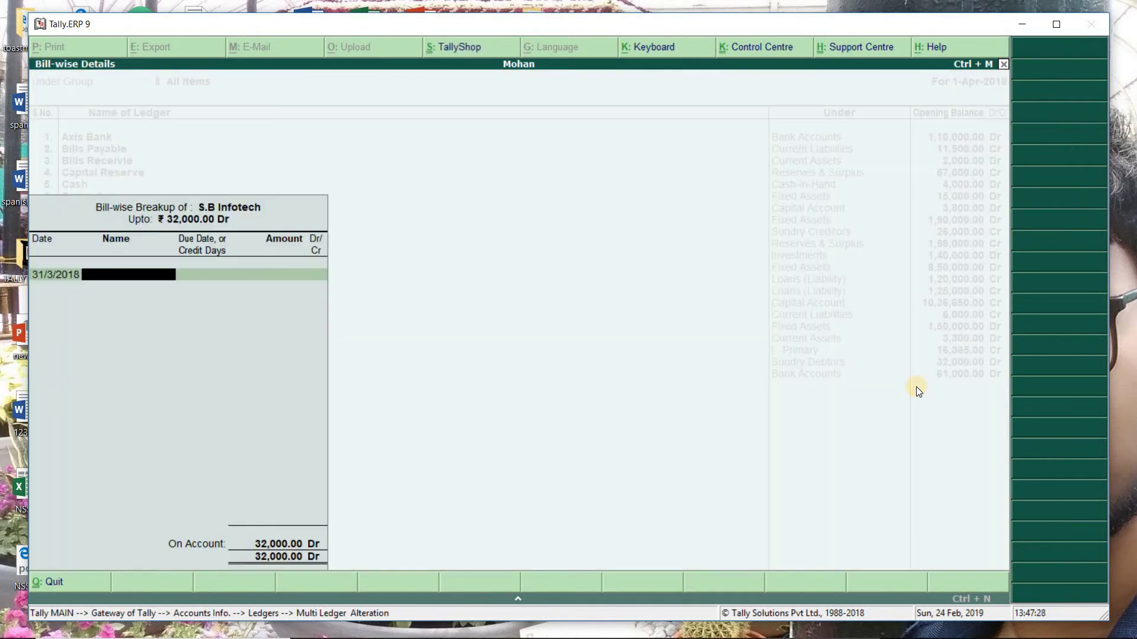
pyautogui.press('Return')
pyautogui.press('Return')
pyautogui.press('Return')
pyautogui.press('Return')
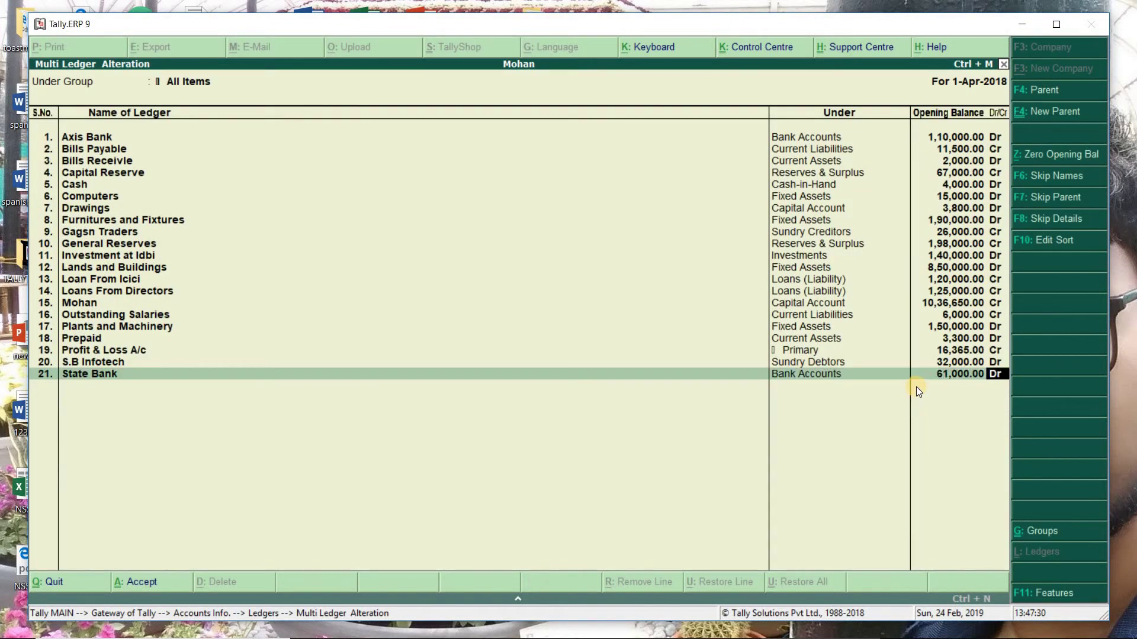
pyautogui.press('Return')
pyautogui.press('Return')
pyautogui.press('Return')
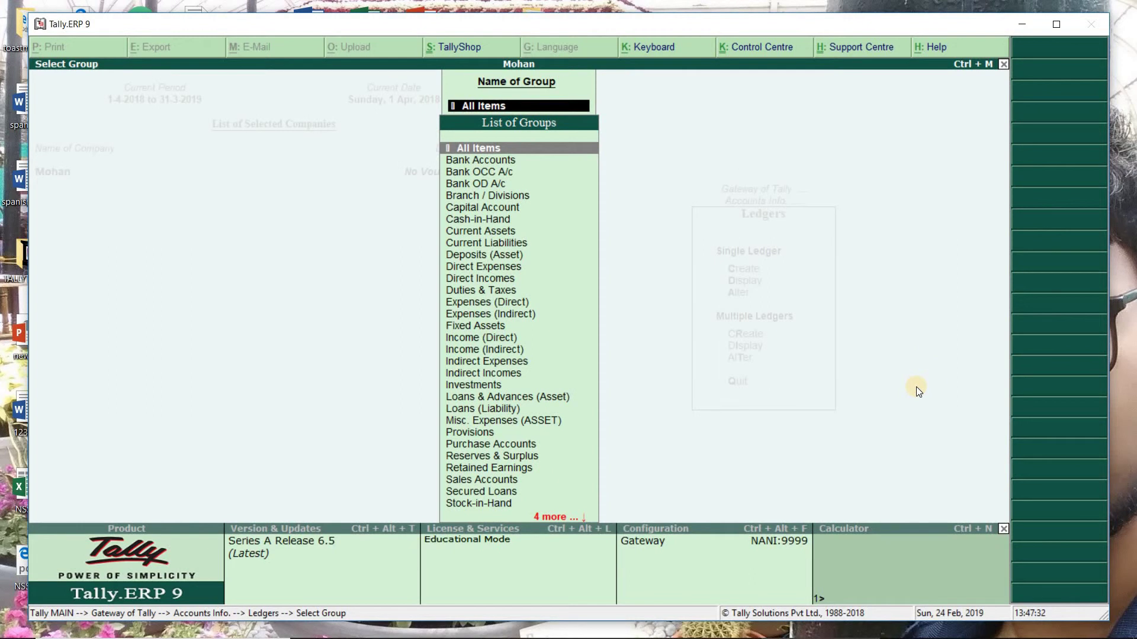
# Step: Return to the Gateway of Tally and display the company's Balance Sheet in detailed form
pyautogui.press('Escape')
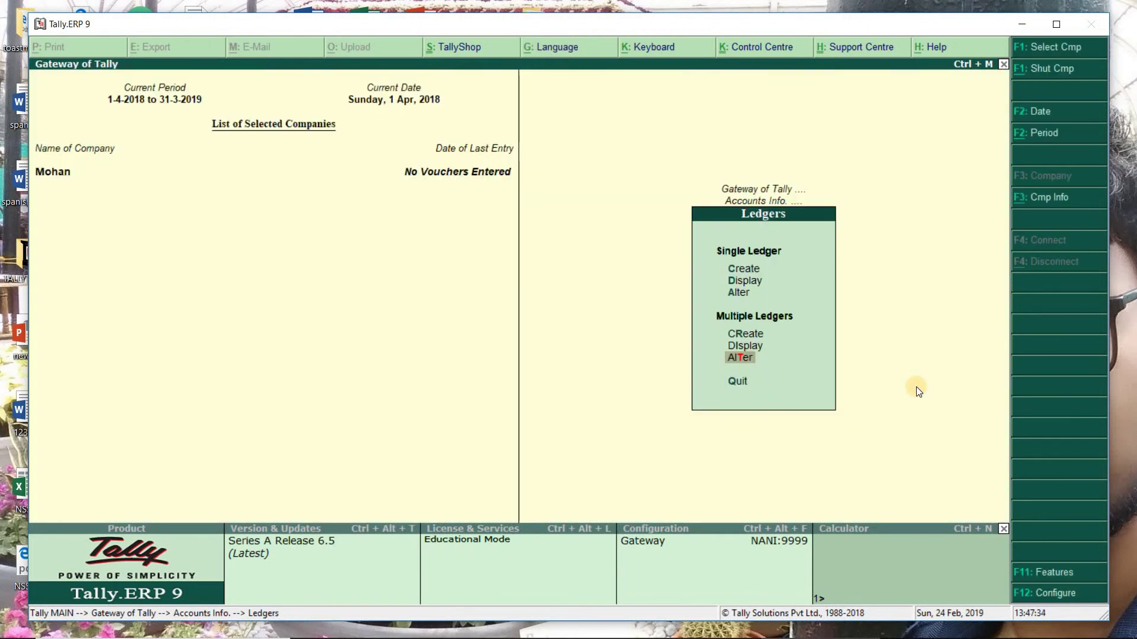
pyautogui.press('Escape')
pyautogui.press('Escape')
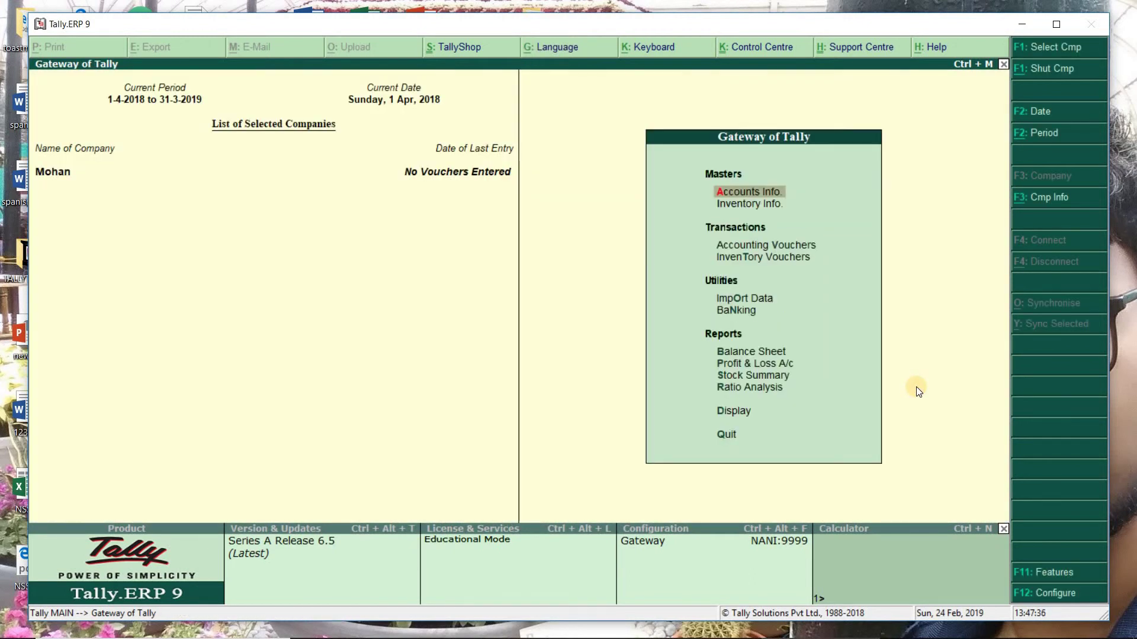
pyautogui.press('b')
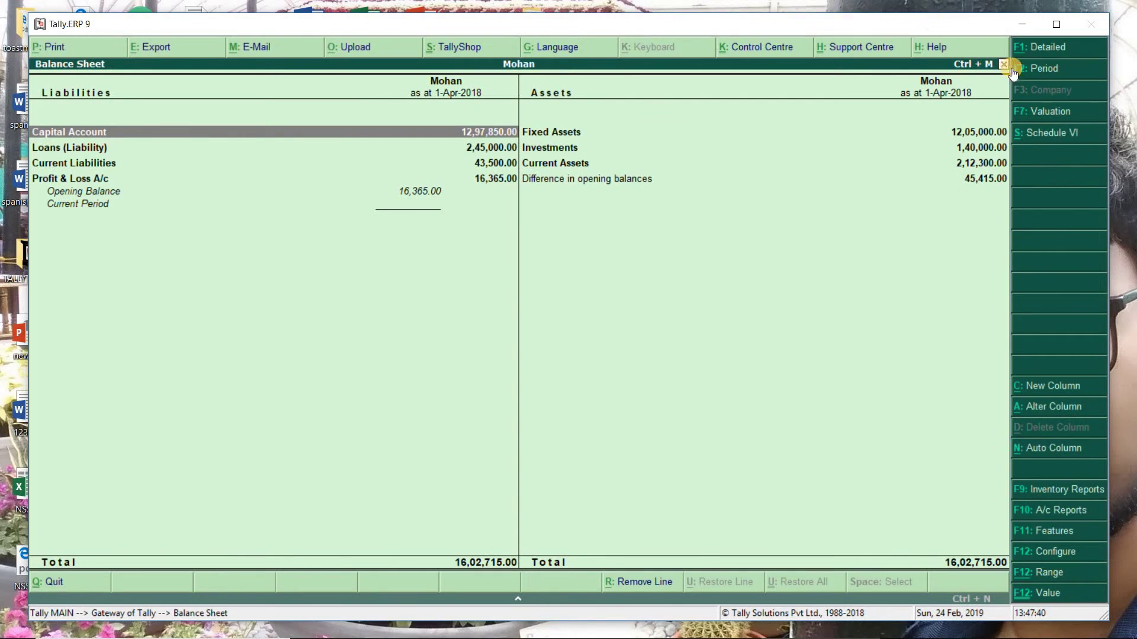
pyautogui.click(1040, 52)
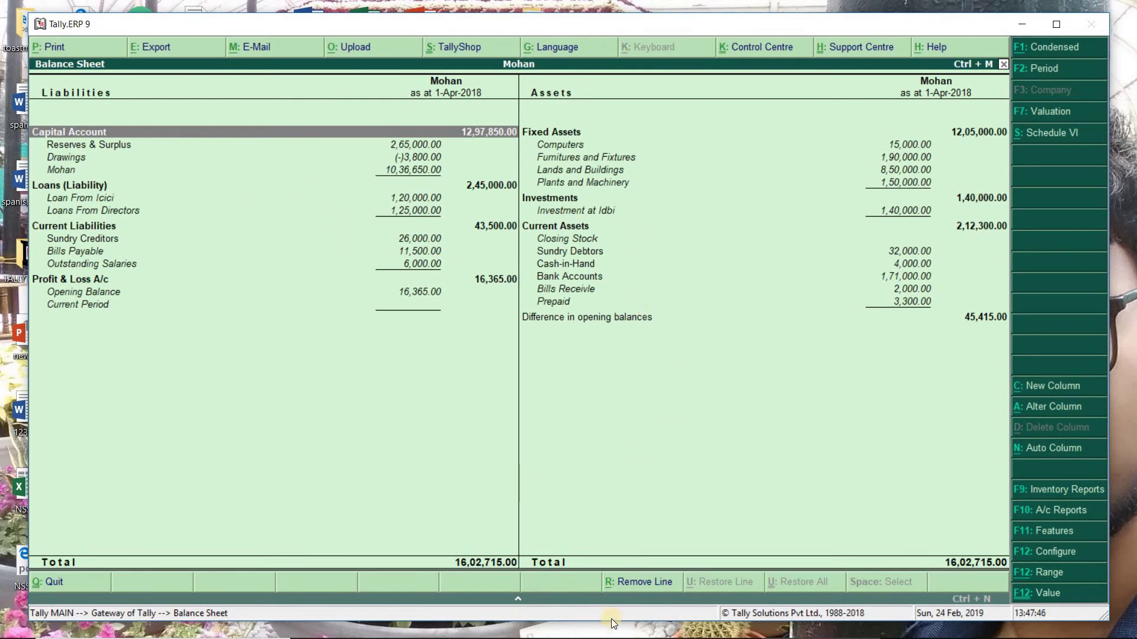
# Step: Compare the detailed Tally balance sheet with the balance sheet in the Word document
pyautogui.moveTo(568, 636)
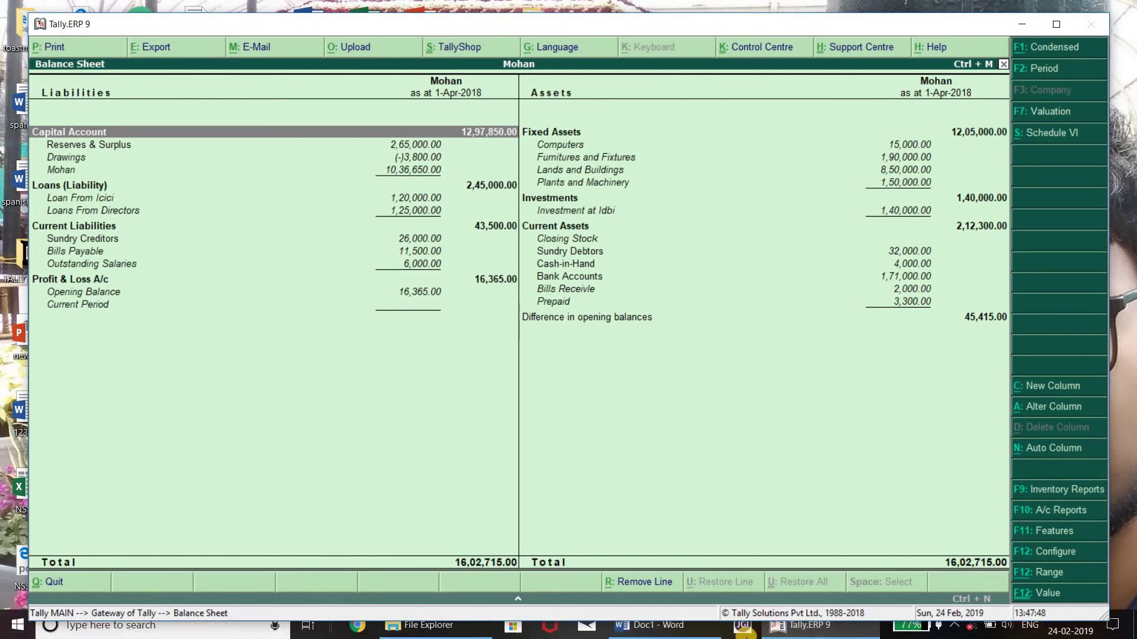
pyautogui.click(650, 626)
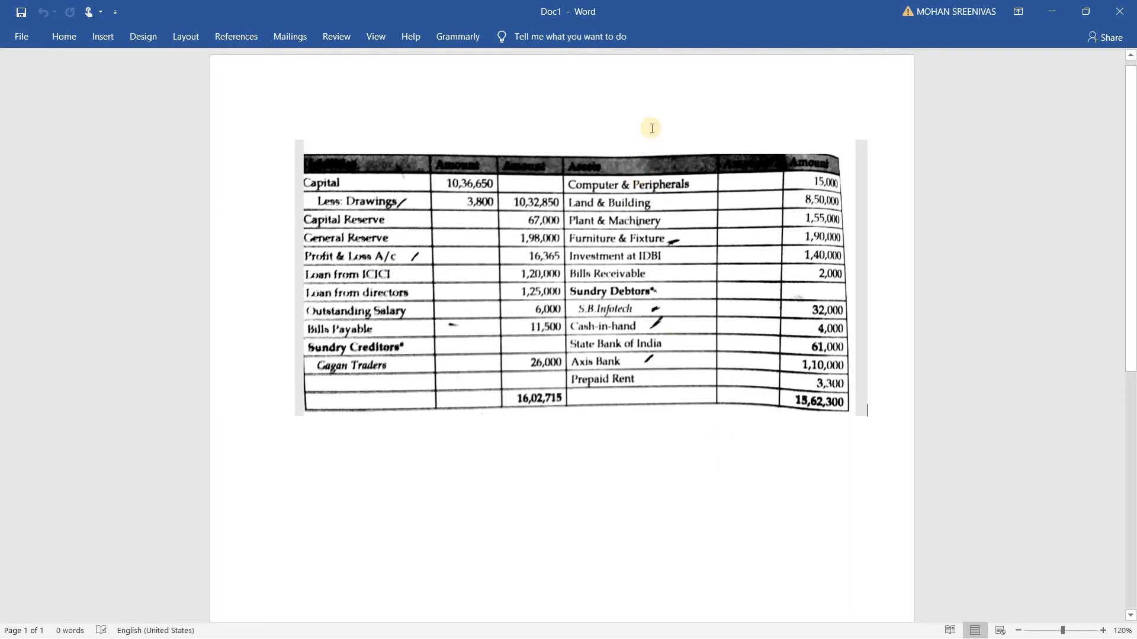
pyautogui.click(1049, 14)
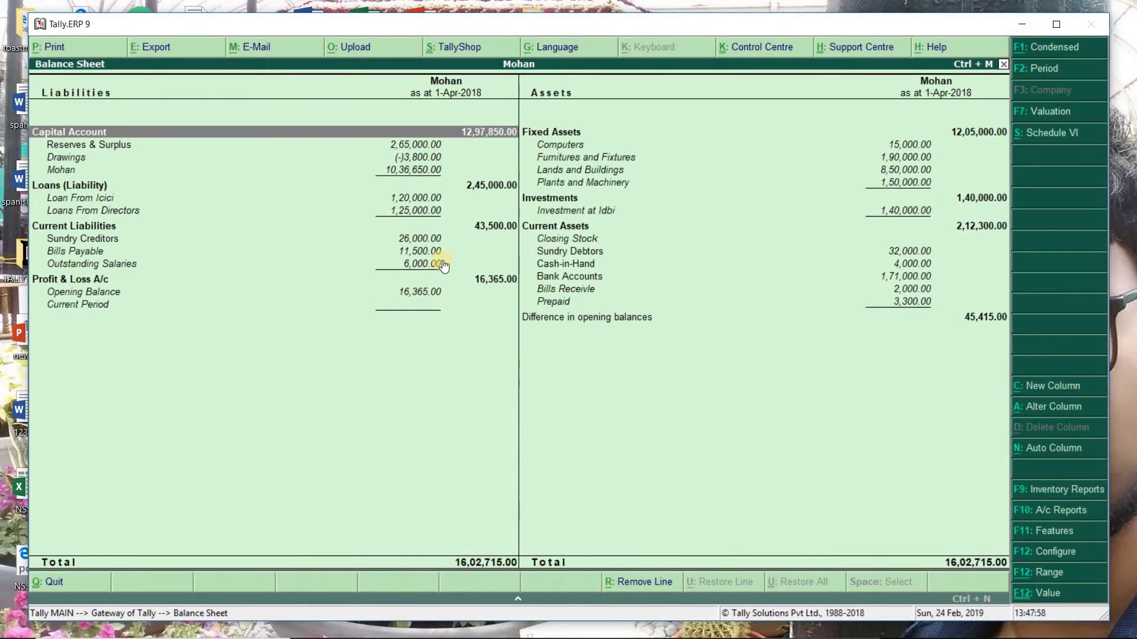